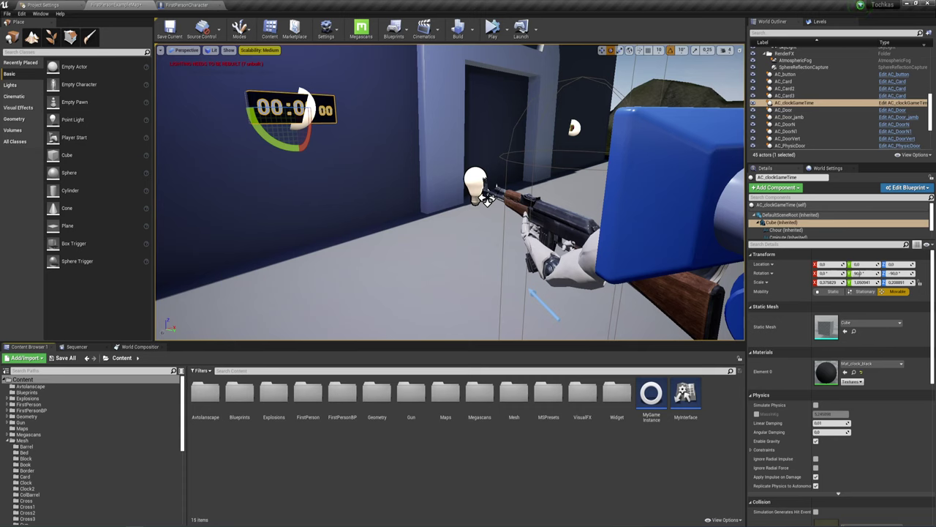
Create an Actor-based Blueprint Class named AC_GameTime in Content and open it.
right_click(379, 473)
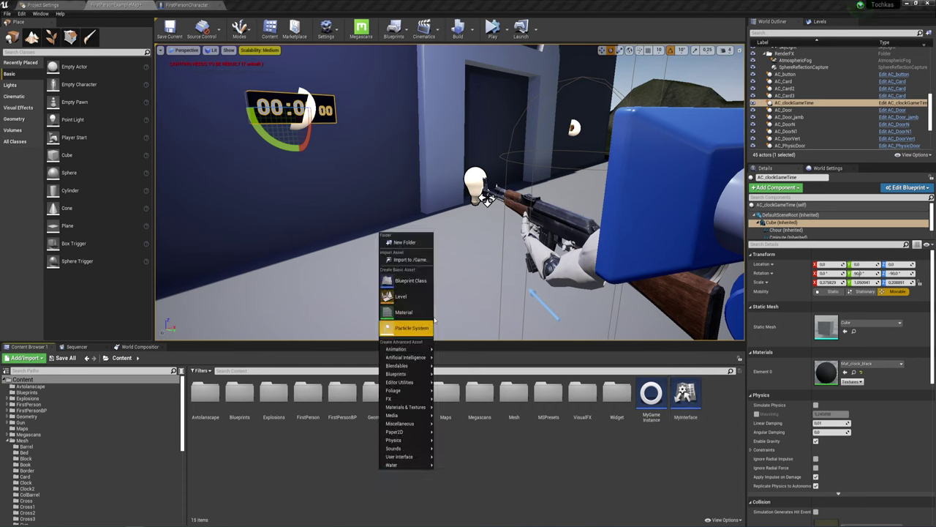
click(430, 282)
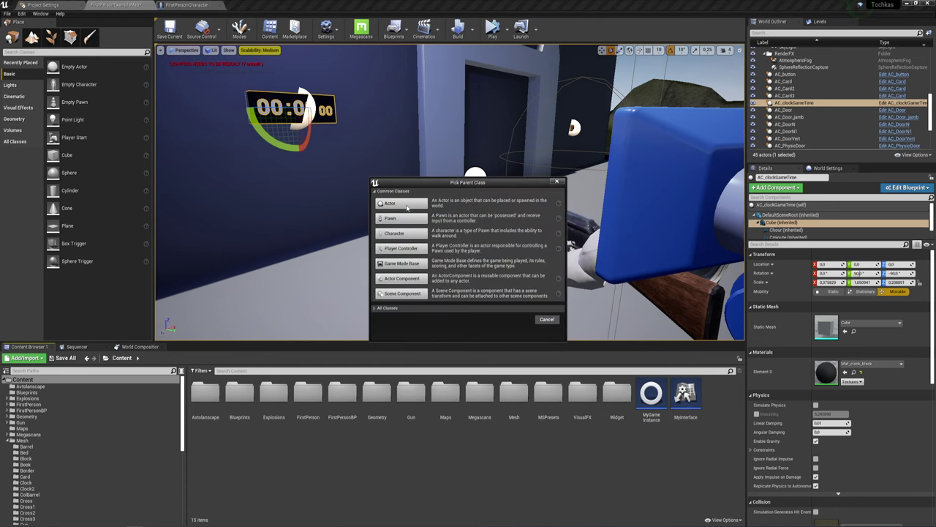
click(402, 203)
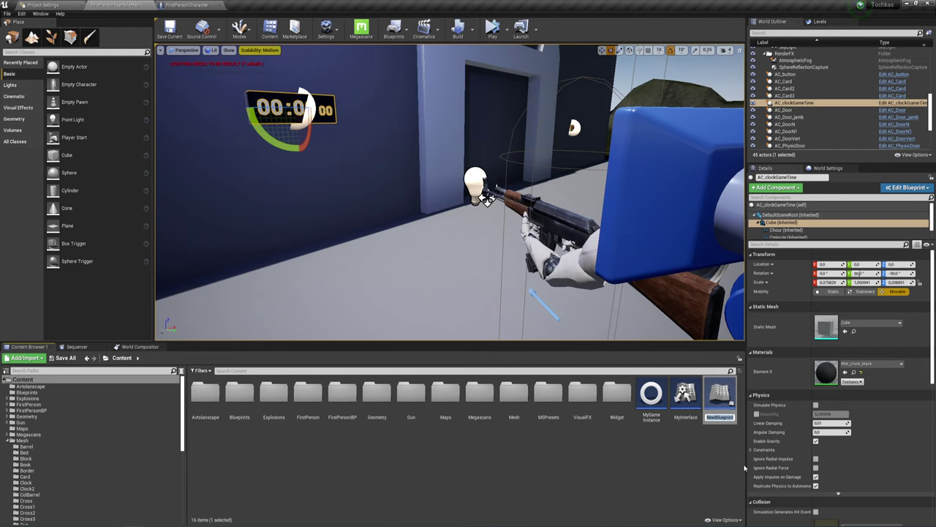
text(AC)
text(_)
text(Ga)
text(me)
text(Time)
key(Return)
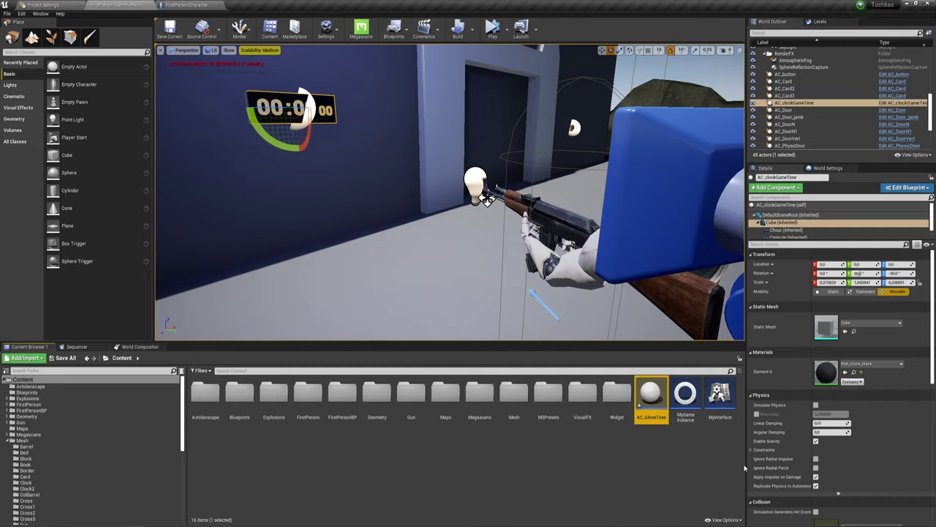
key(Return)
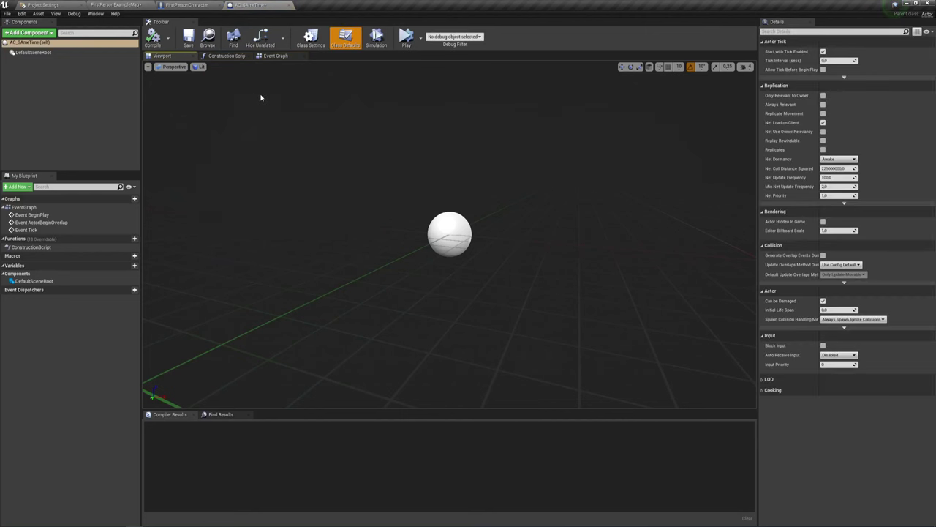
Delete the Event ActorBeginOverlap node from AC_GameTime's Event Graph, keeping Event Tick.
click(276, 56)
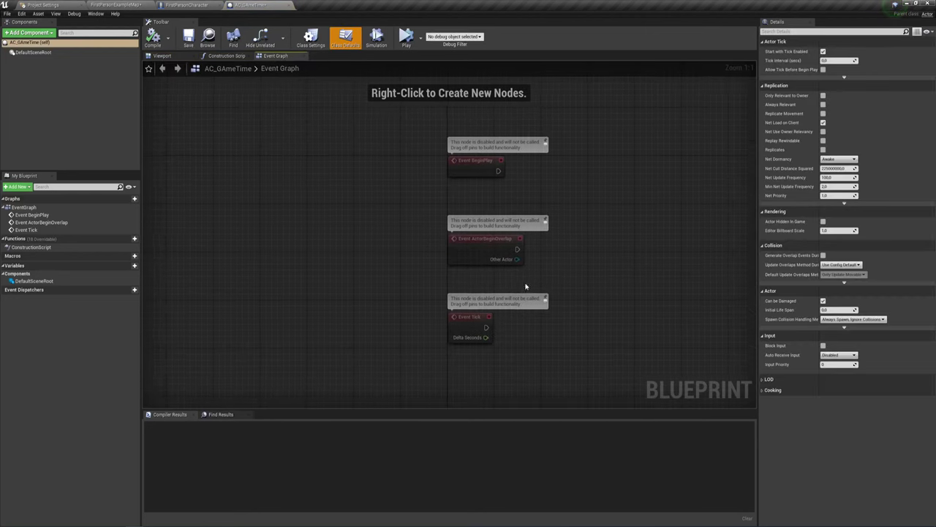
right_drag(570, 286, 482, 267)
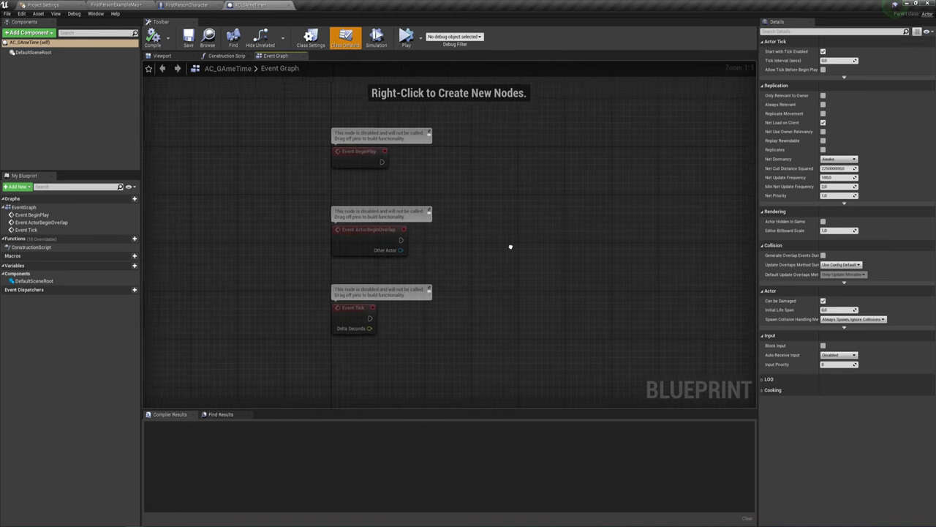
drag(492, 282, 83, 147)
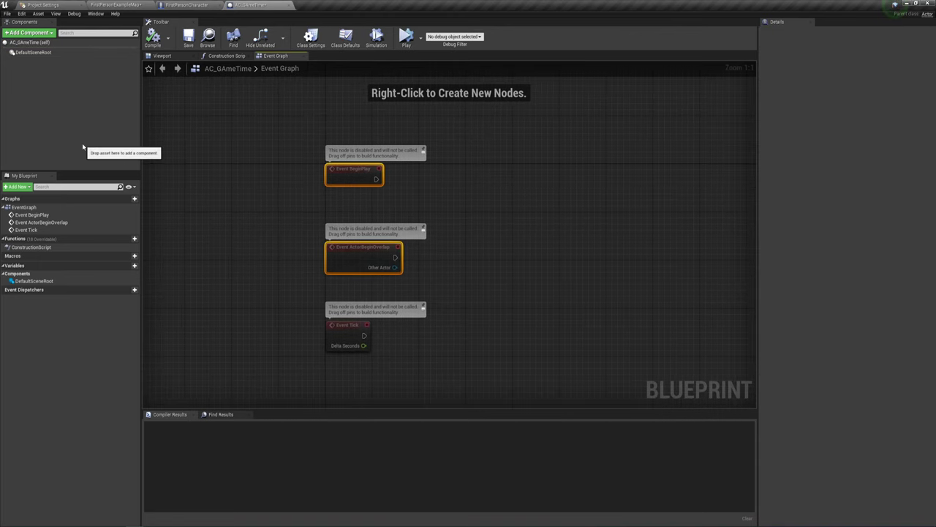
key(Delete)
right_drag(414, 283, 306, 175)
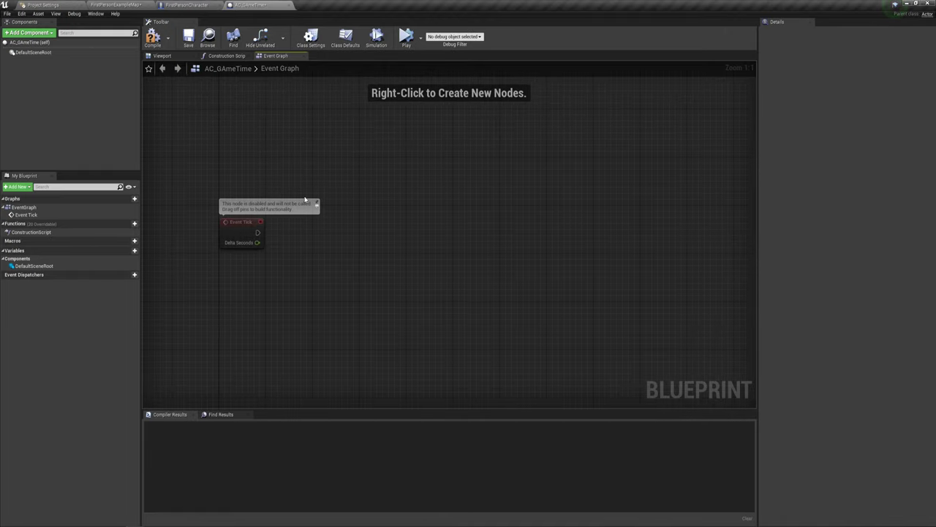
key(ctrl+z)
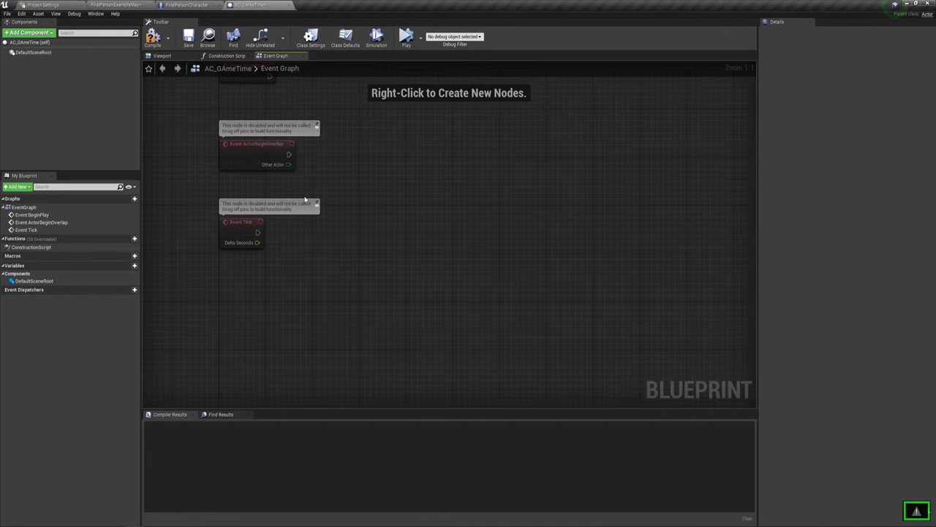
key(Delete)
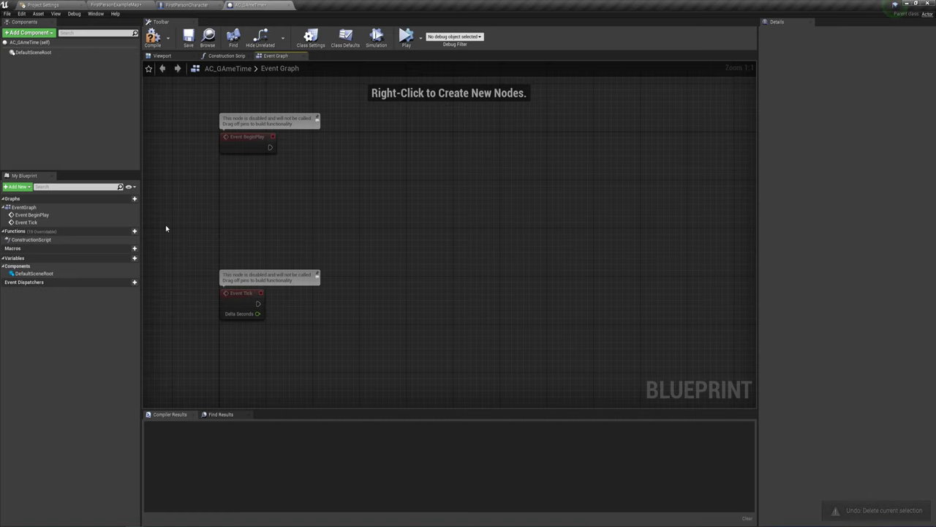
right_drag(345, 253, 340, 171)
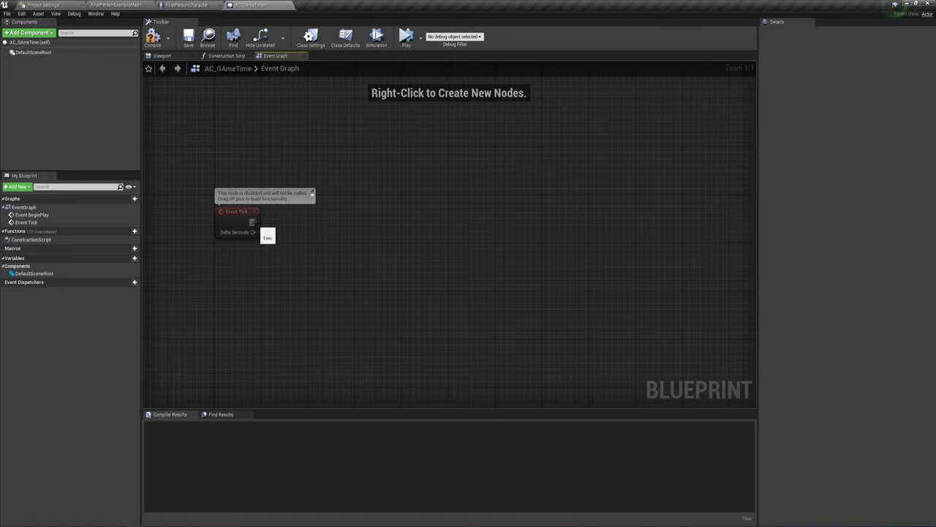
drag(190, 196, 309, 278)
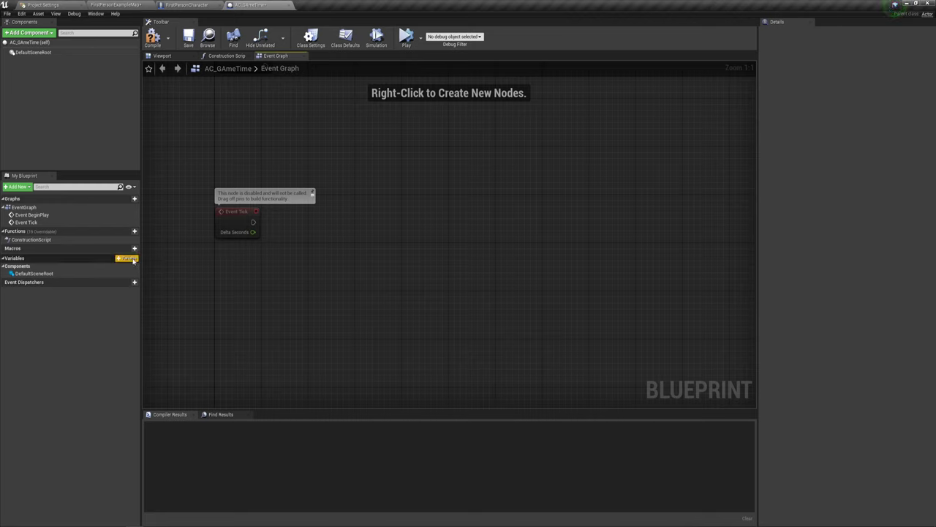
Add a blueprint variable called Time and give it the Timespan type.
click(129, 258)
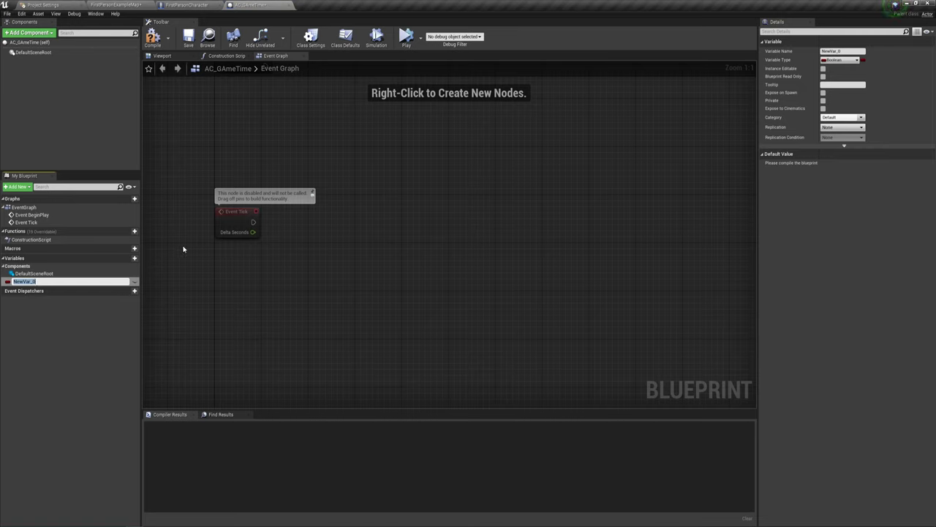
text(Time)
key(Return)
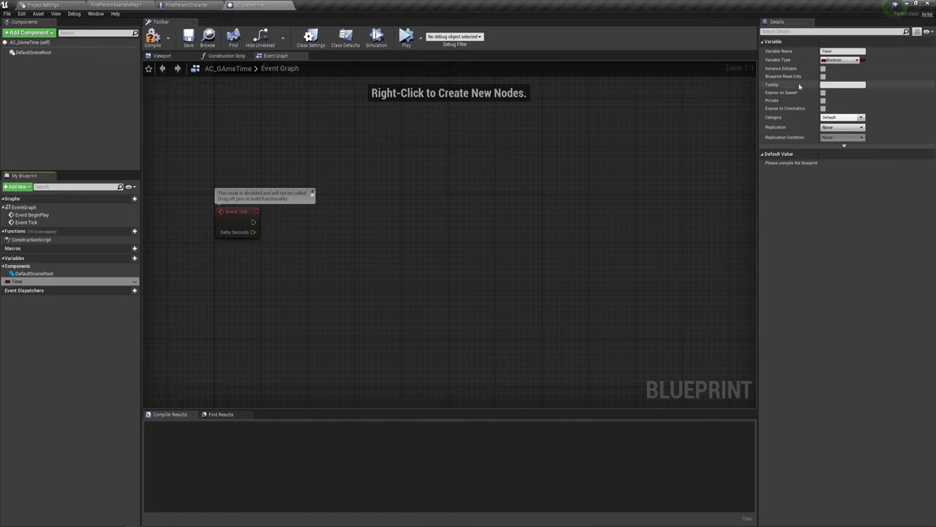
click(850, 61)
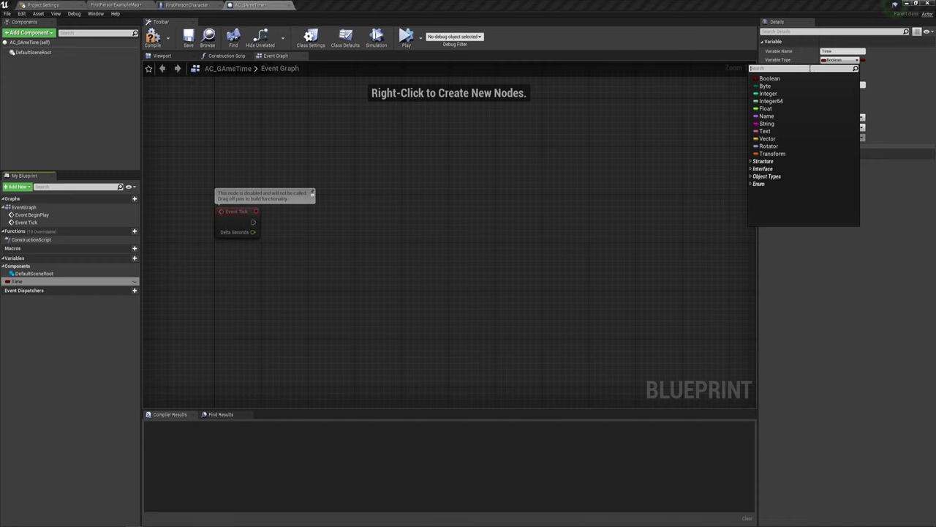
text(Time)
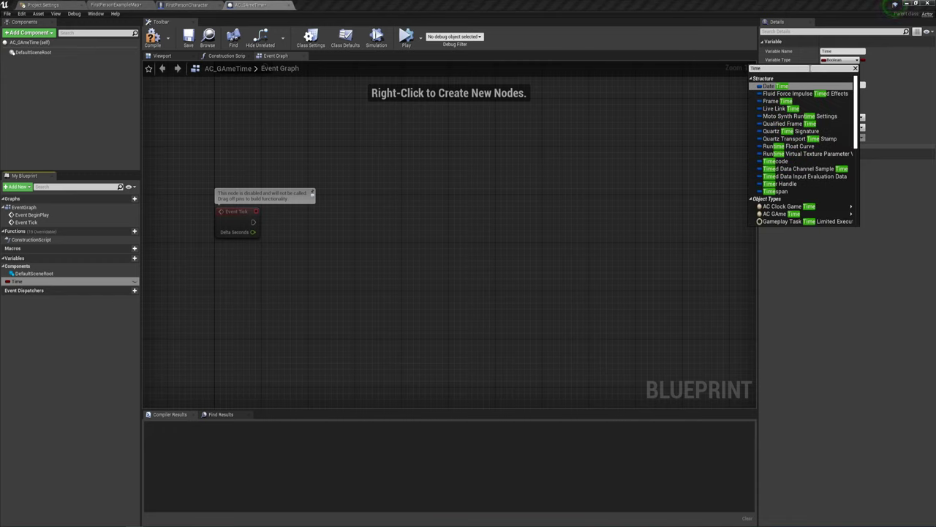
click(780, 192)
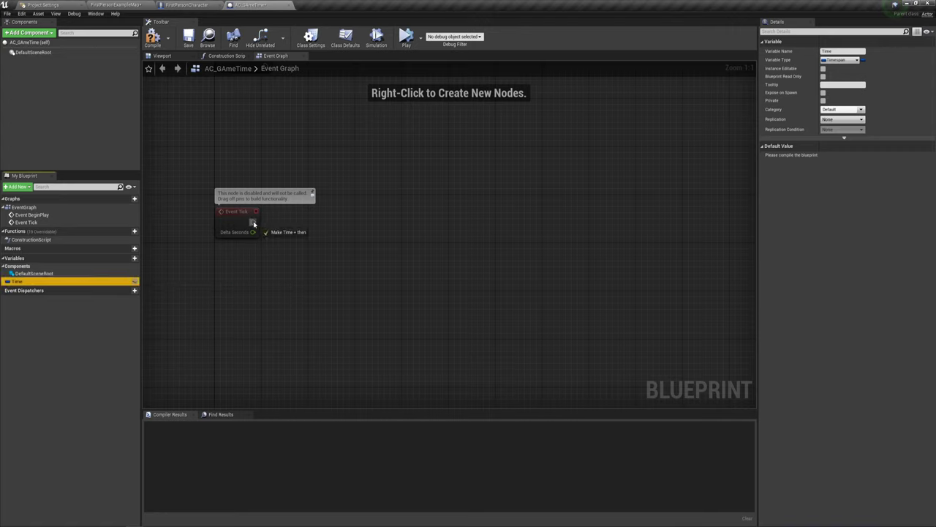
Wire a SET Time node to Event Tick and feed its Time pin from Make Timespan.
drag(20, 282, 253, 222)
mouse_move(324, 227)
mouse_down()
mouse_move(334, 212)
mouse_move(474, 217)
mouse_up()
click(335, 220)
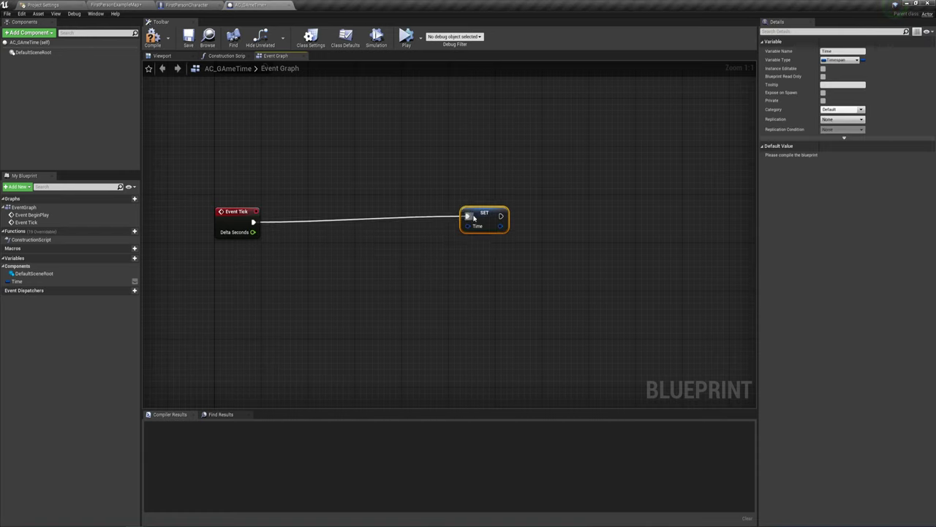
mouse_move(466, 226)
mouse_down()
mouse_move(413, 308)
mouse_move(432, 256)
mouse_move(428, 278)
mouse_up()
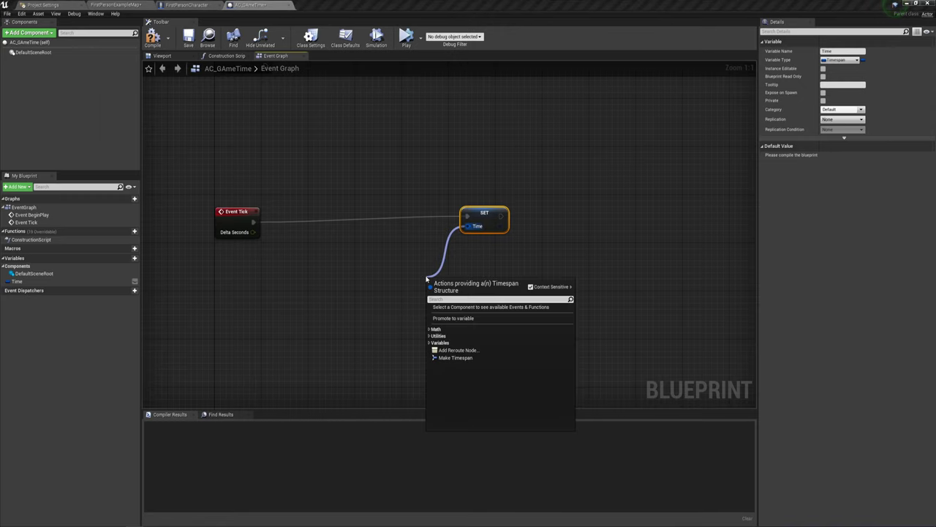
click(449, 358)
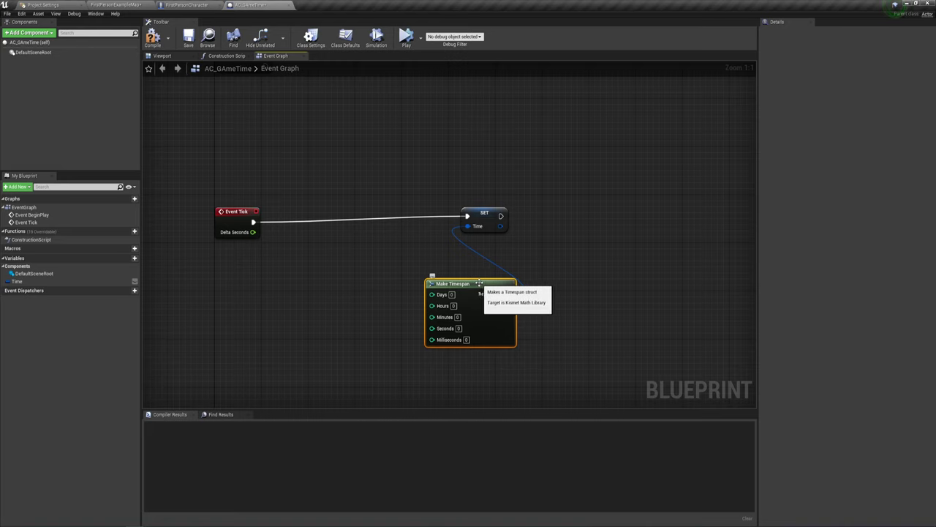
Reposition the SET Time and Make Timespan nodes together to the right.
drag(497, 279, 418, 260)
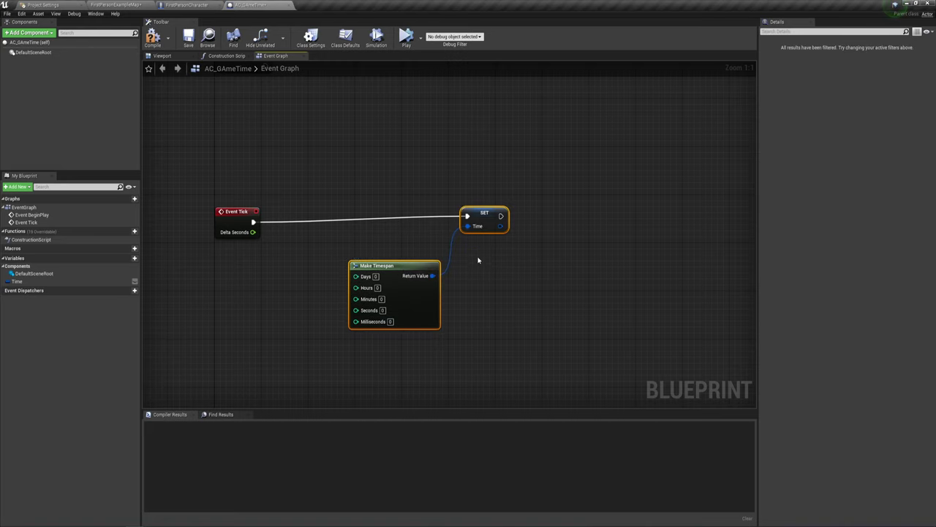
ctrl+click(479, 219)
drag(485, 225, 490, 231)
right_drag(373, 318, 476, 267)
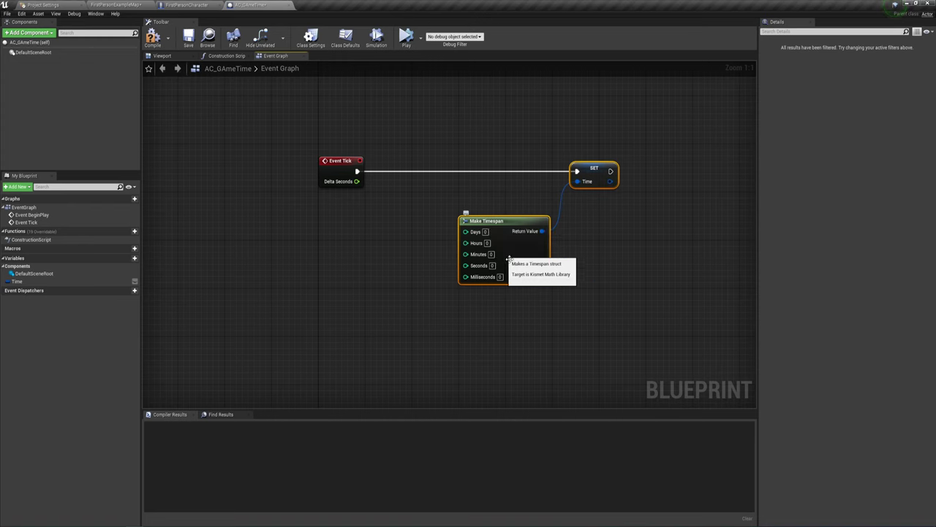
right_drag(509, 259, 463, 246)
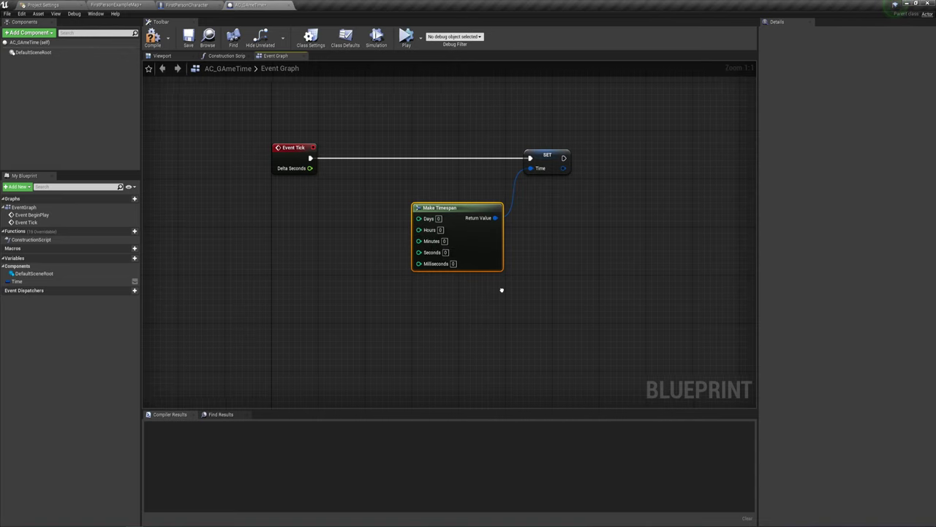
right_drag(502, 290, 445, 291)
drag(417, 226, 430, 220)
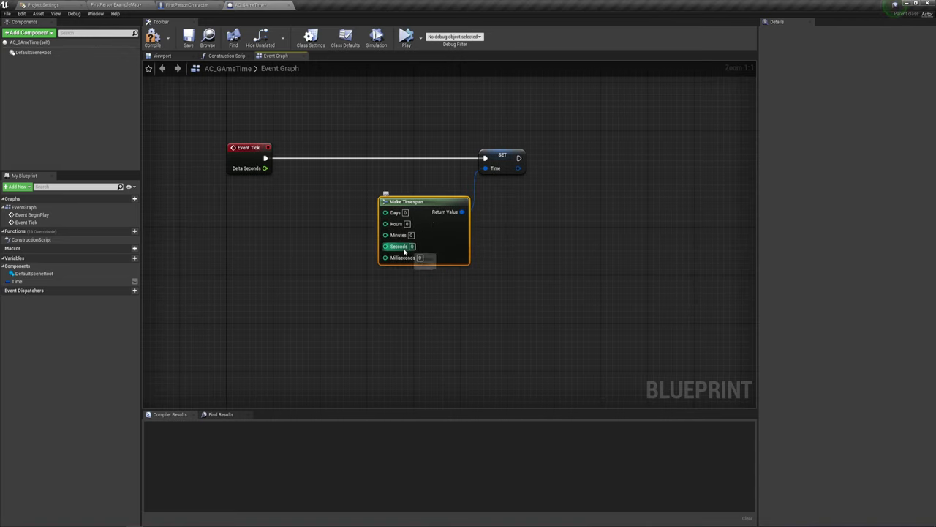
right_drag(404, 251, 403, 283)
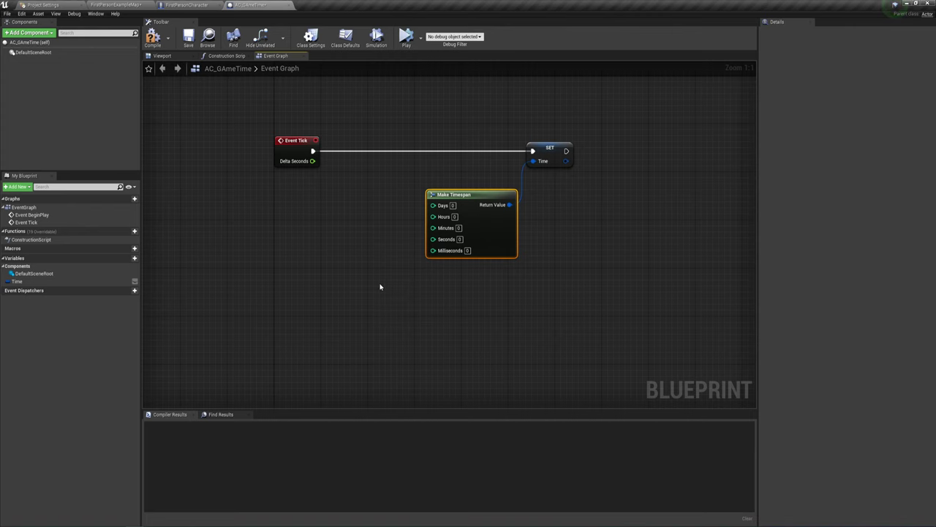
mouse_move(380, 286)
right_down()
mouse_move(404, 262)
mouse_move(395, 267)
right_up()
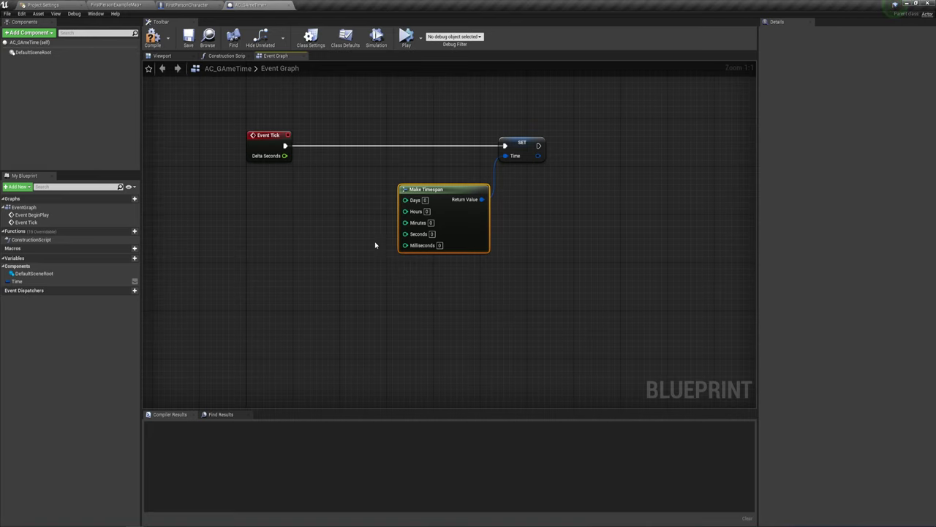
right_drag(376, 245, 291, 235)
ctrl+click(435, 153)
mouse_move(435, 154)
mouse_down()
mouse_move(634, 165)
mouse_move(650, 153)
mouse_up()
Add a Timeline node to the Event Graph, keeping the default name Timeline_0.
right_drag(317, 207, 385, 224)
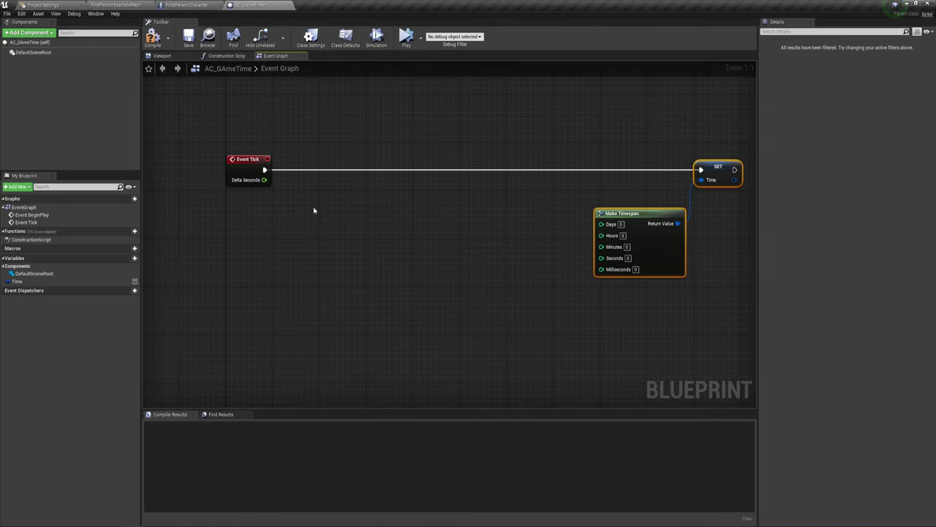
right_click(314, 210)
text(to)
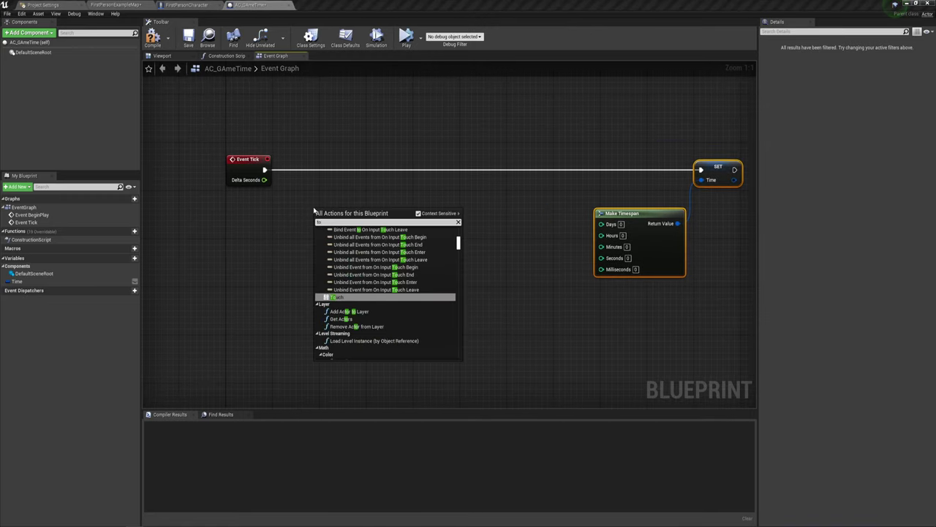
key(BackSpace)
text(ime)
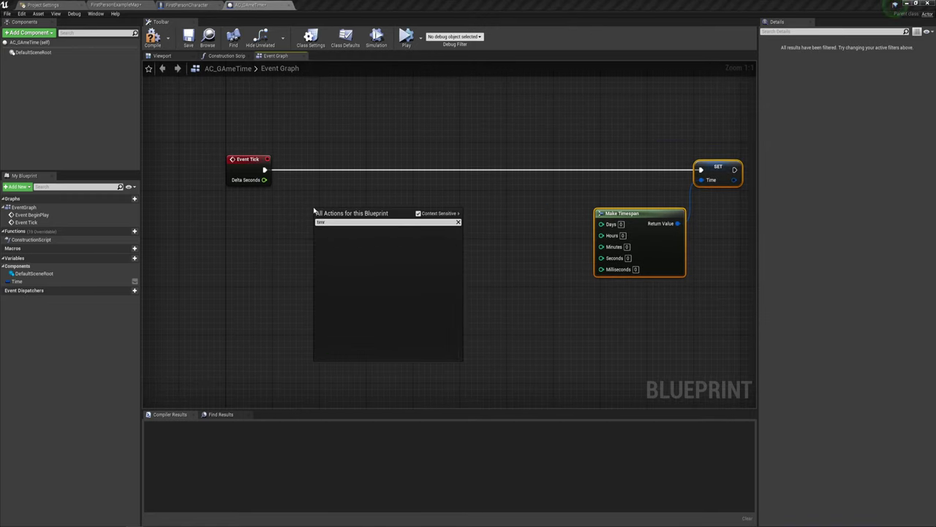
text(e)
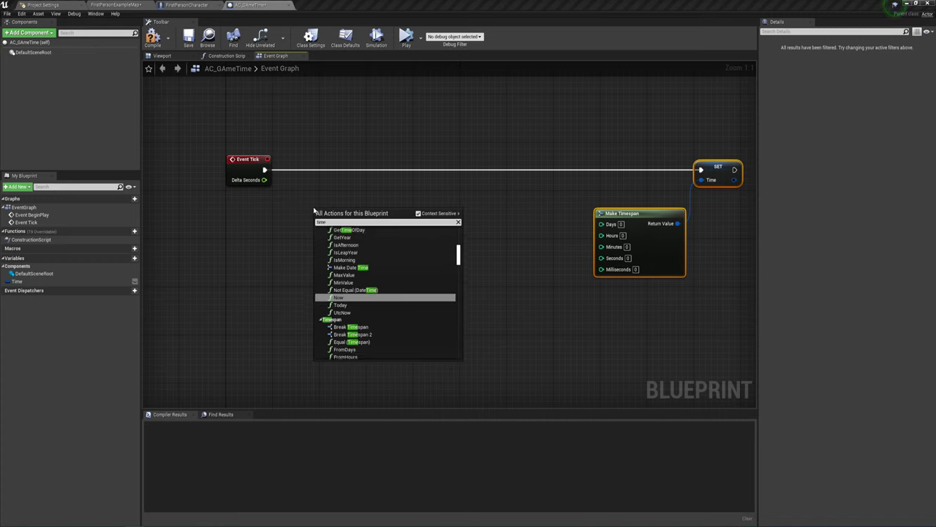
scroll(387, 303, down, 3)
scroll(388, 303, down, 1)
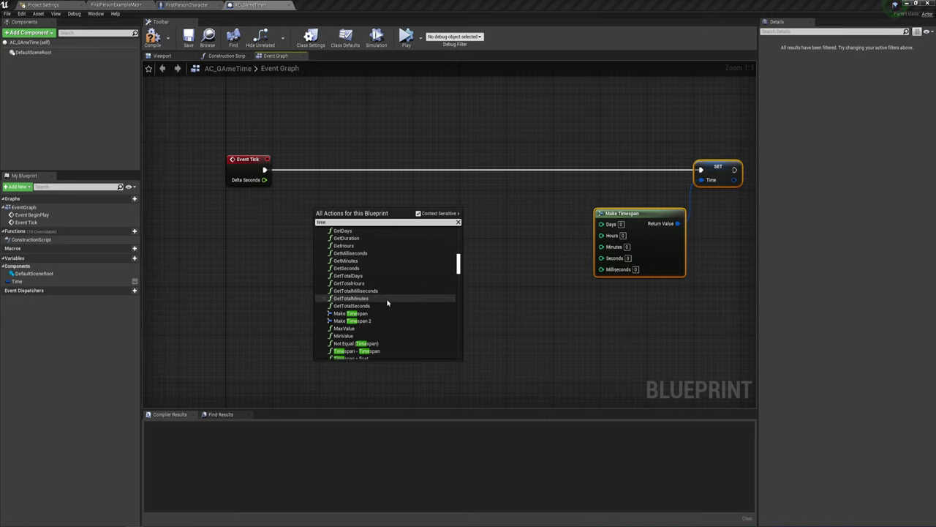
text(lin)
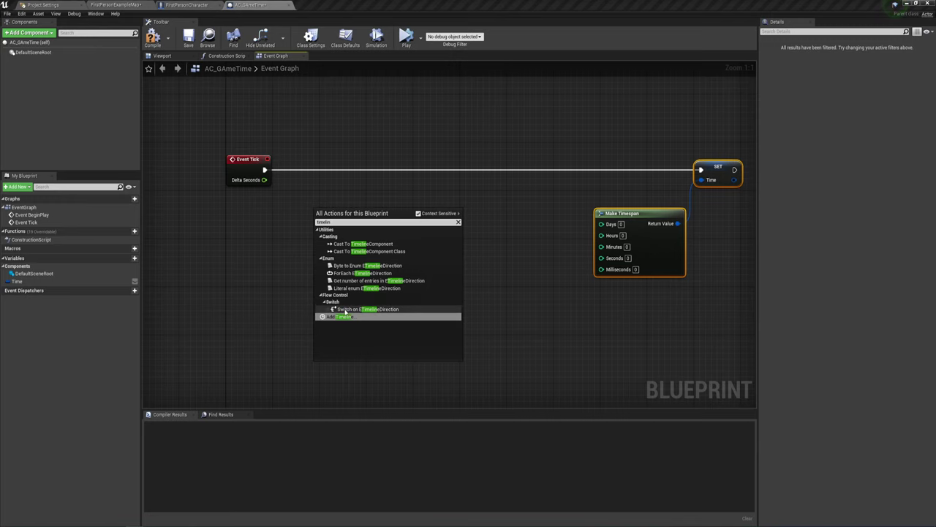
click(343, 317)
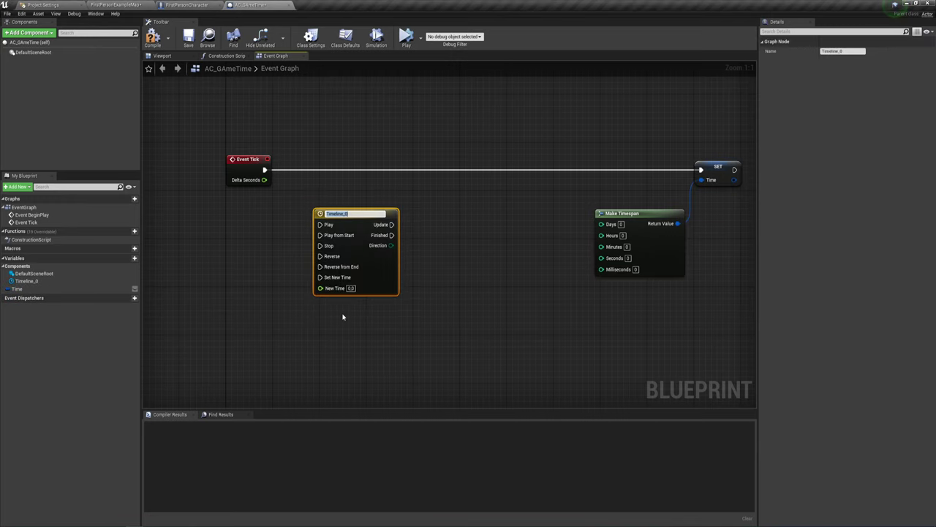
click(343, 316)
mouse_move(321, 161)
right_down()
mouse_move(276, 280)
mouse_move(246, 261)
right_up()
Create a new variable named second and make it a Float.
click(120, 260)
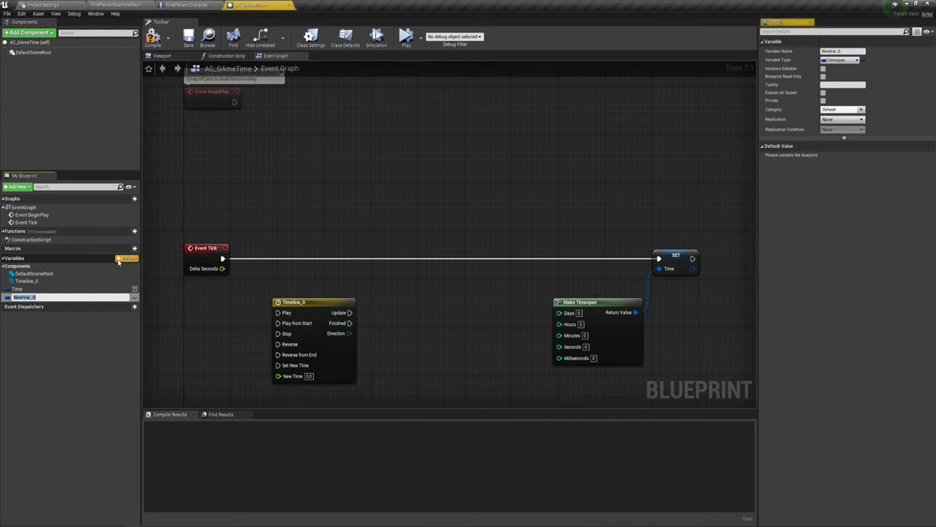
text(a)
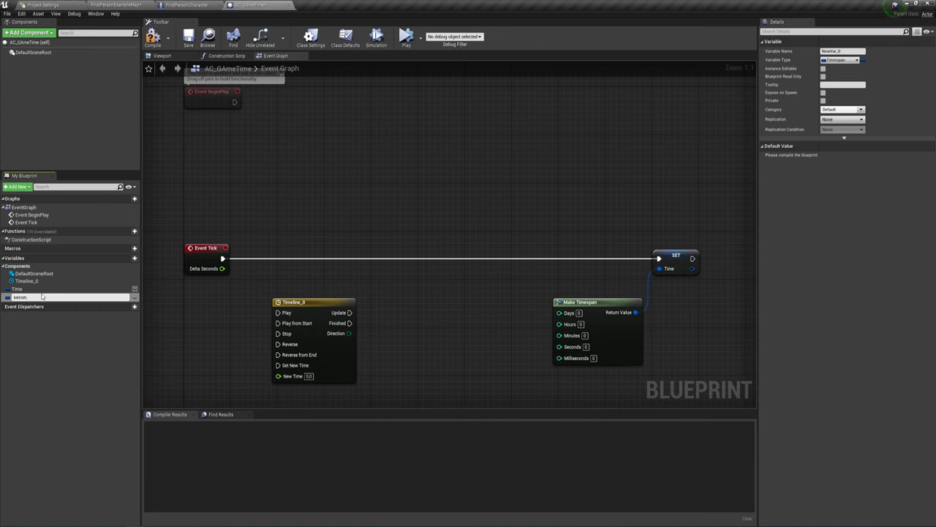
text(d)
key(Return)
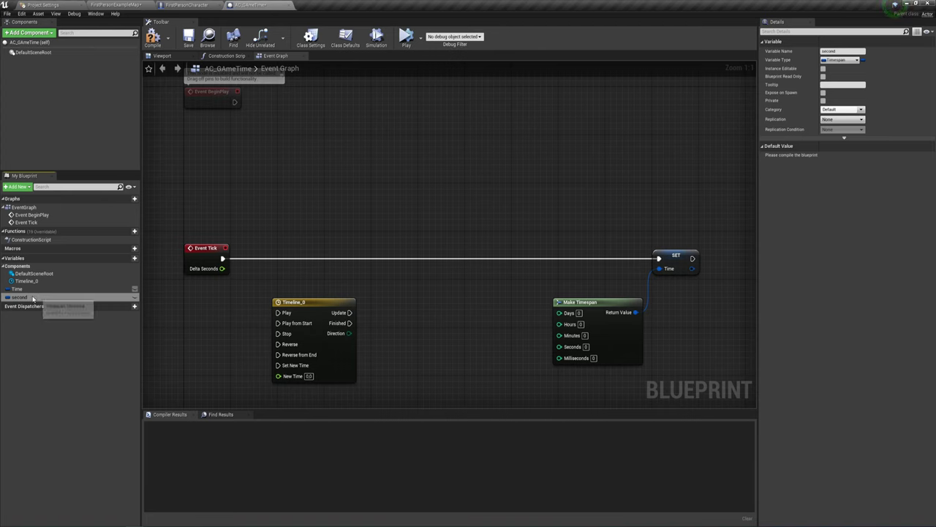
click(859, 63)
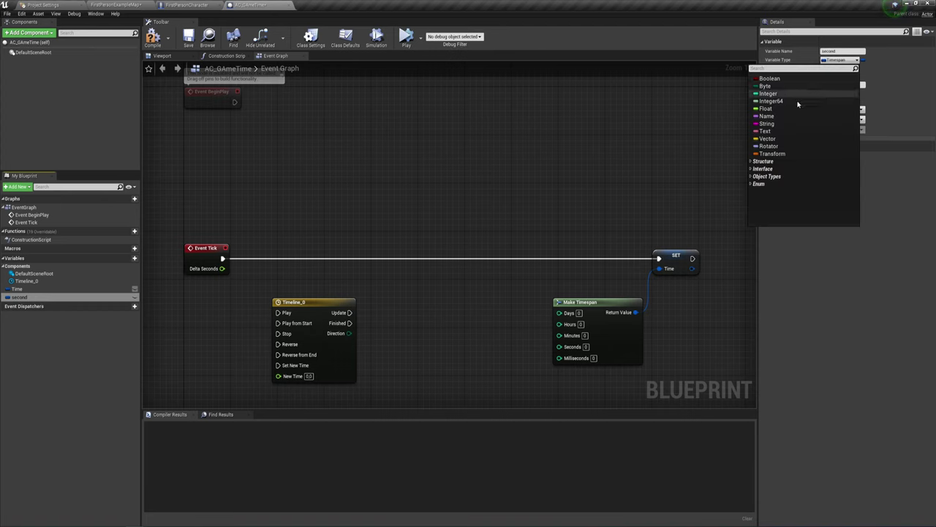
click(776, 110)
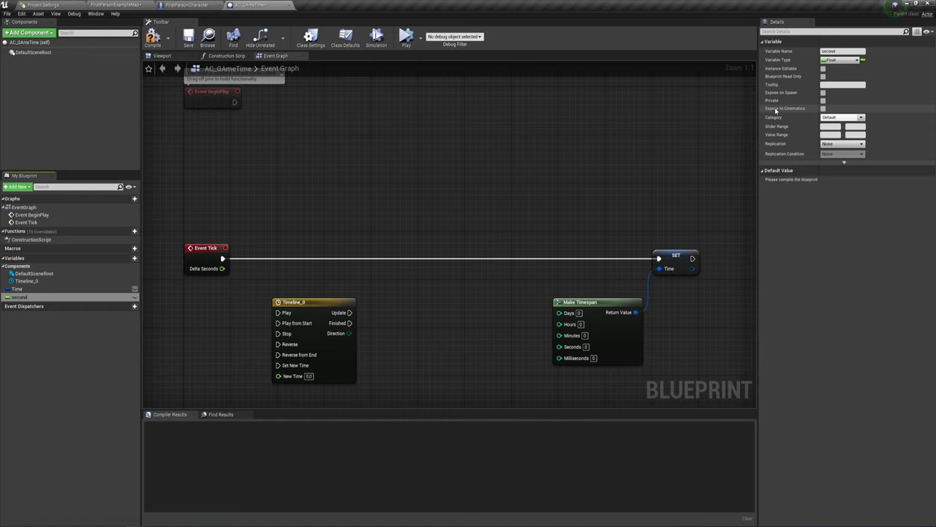
Test-place get second, float + float and SET second nodes, then delete them.
mouse_move(20, 297)
mouse_down()
mouse_move(319, 192)
mouse_move(381, 212)
mouse_up()
click(330, 196)
text(+)
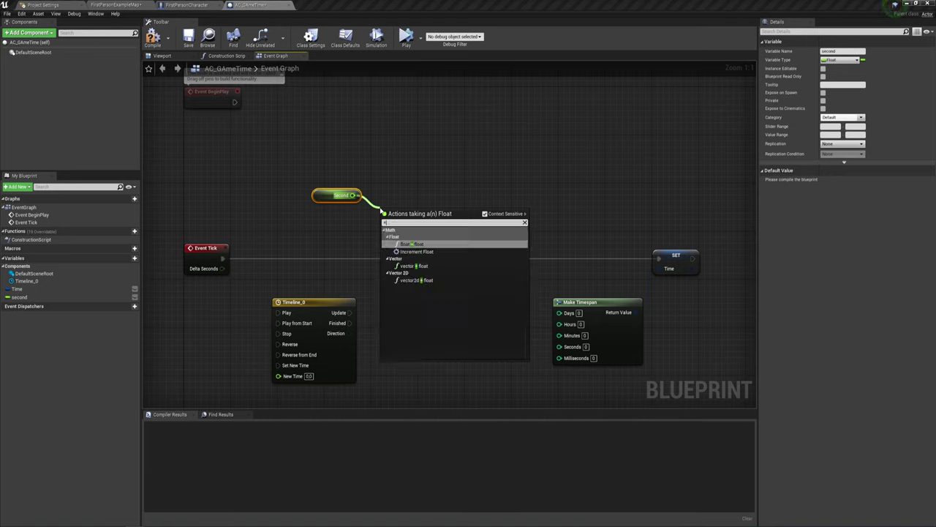
click(411, 244)
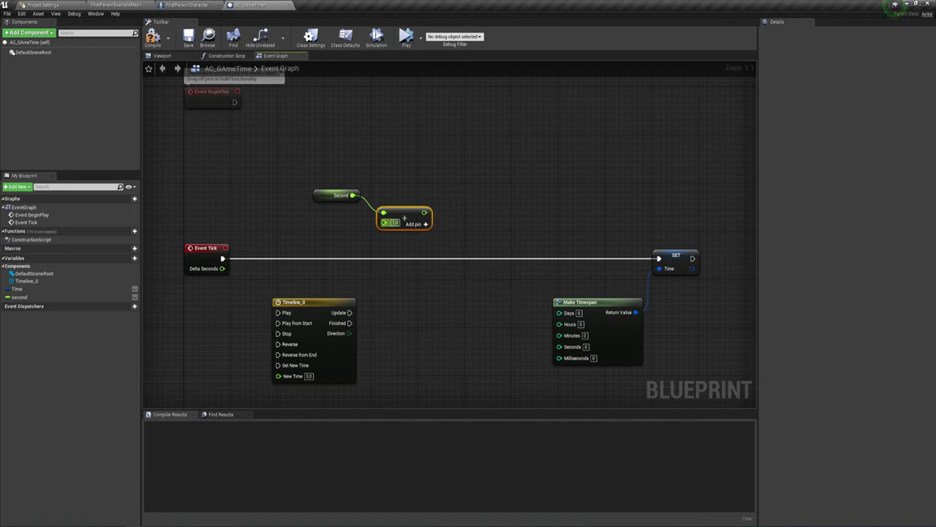
drag(424, 212, 474, 189)
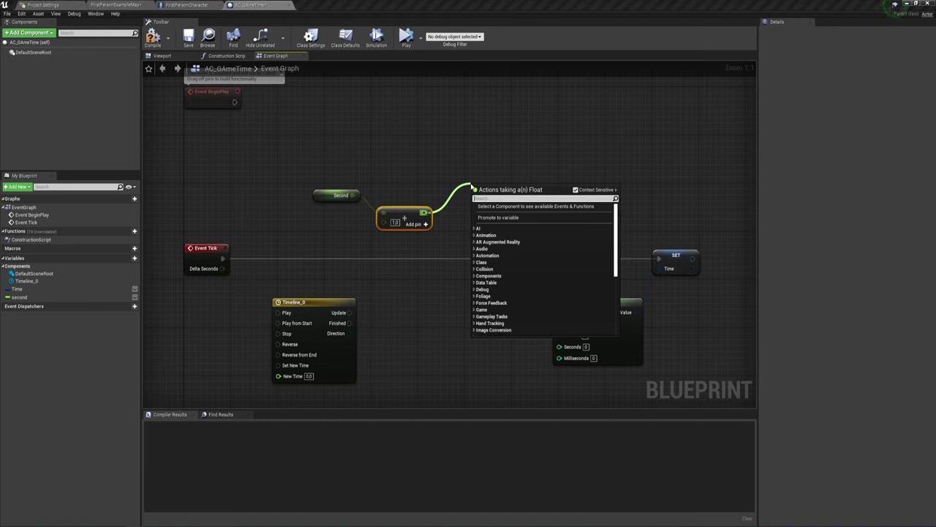
mouse_move(19, 297)
alt+mouse_down()
mouse_move(458, 193)
mouse_move(427, 192)
alt+mouse_up()
key(Escape)
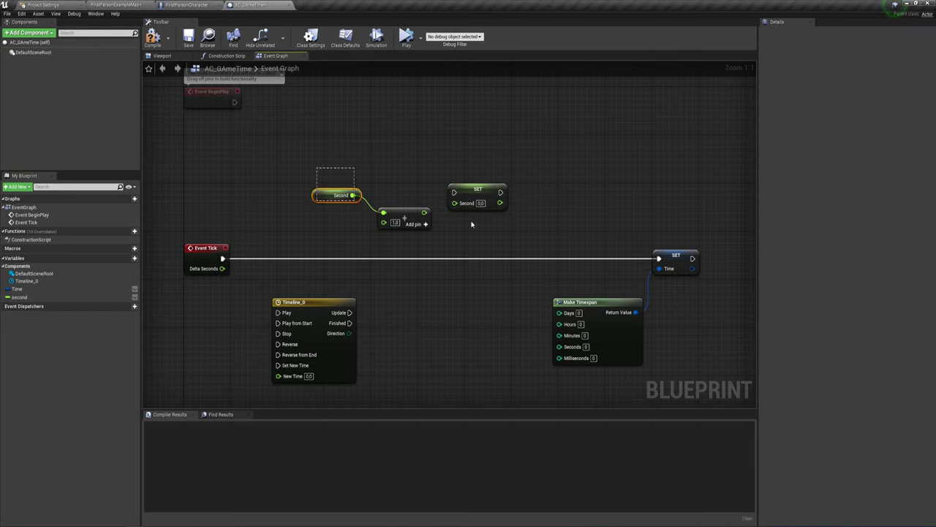
drag(472, 225, 547, 222)
key(Delete)
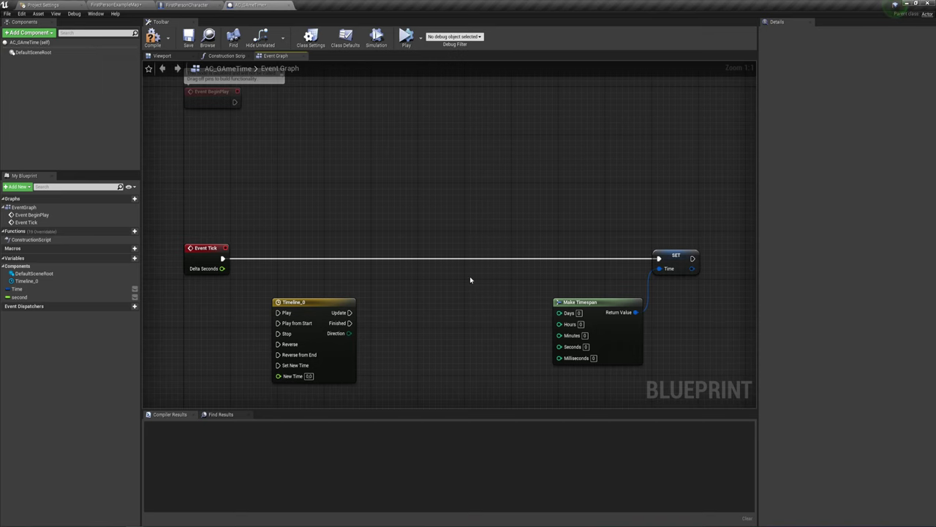
Open Timeline_0 in its editor and add a float track.
right_drag(471, 280, 481, 230)
click(329, 251)
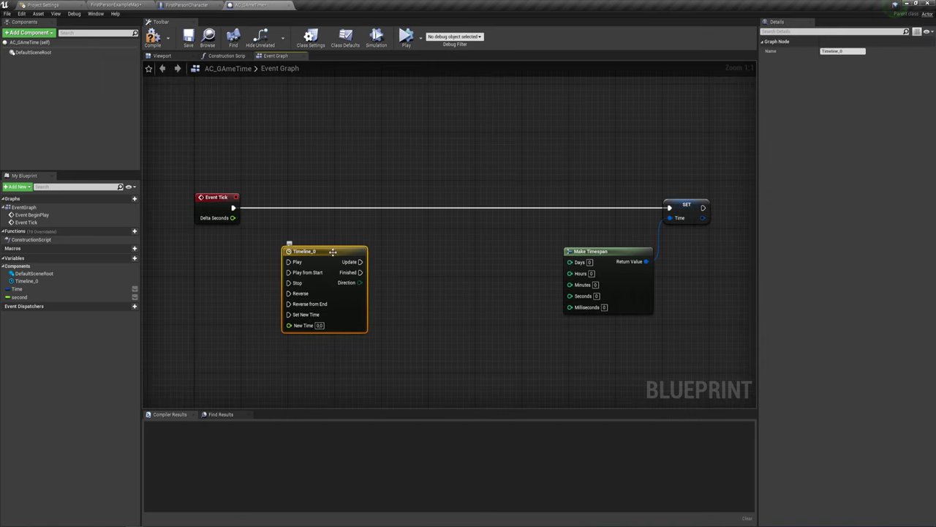
double_click(331, 254)
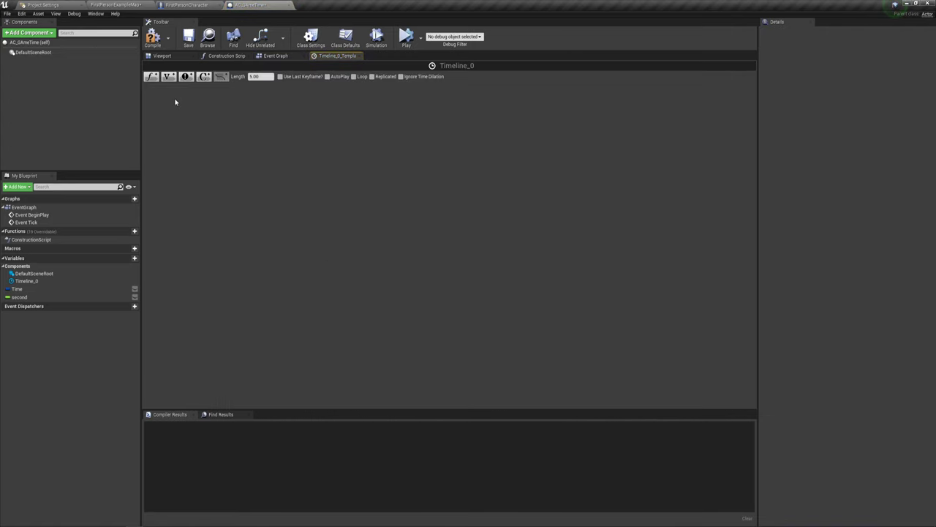
click(152, 77)
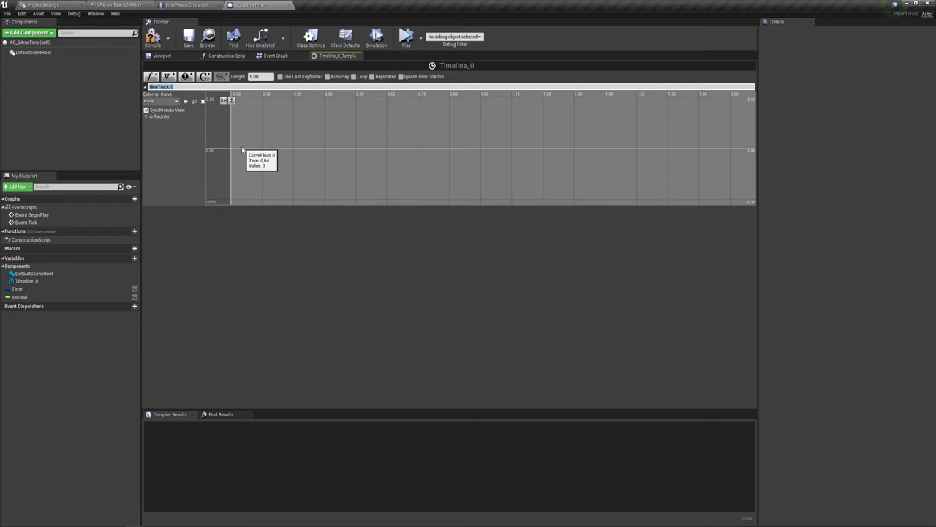
Add two keys to the float track, at time 0 and time 24.
shift+click(241, 148)
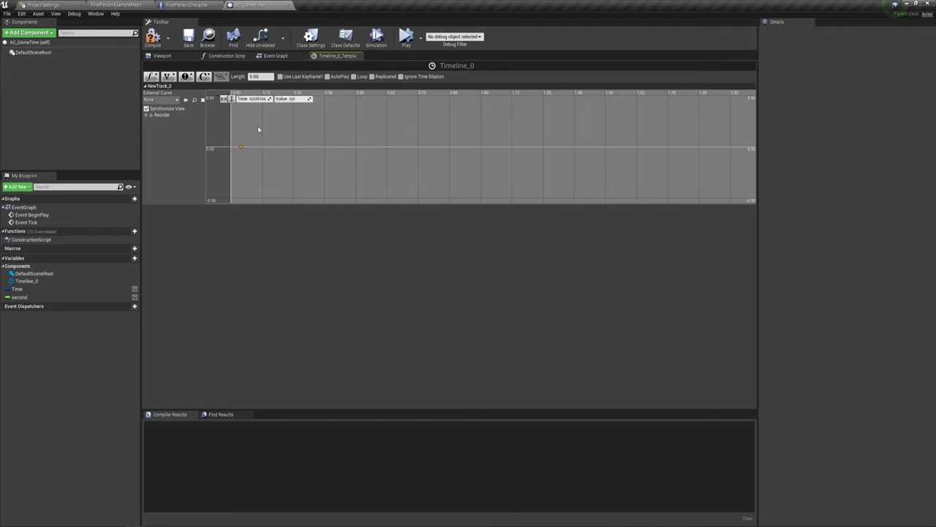
click(258, 99)
text(0)
key(Return)
shift+click(300, 128)
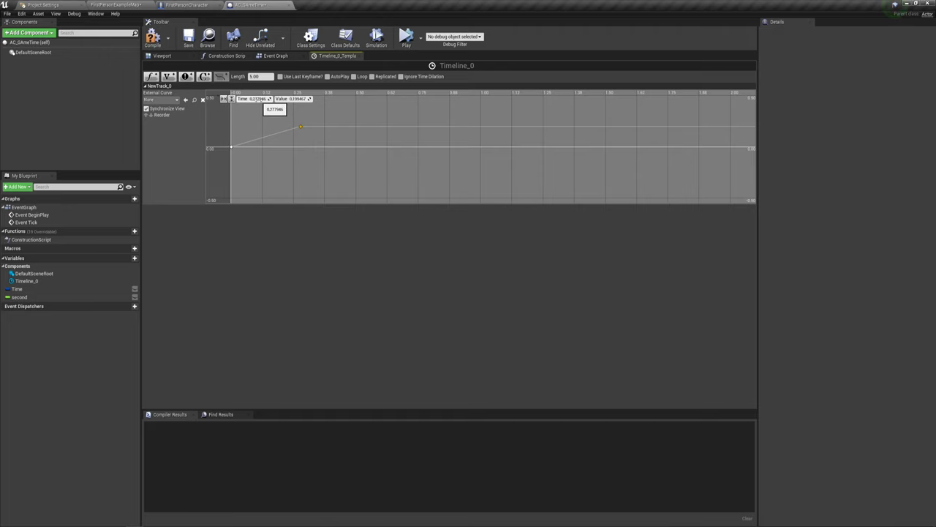
click(259, 98)
text(24)
click(294, 99)
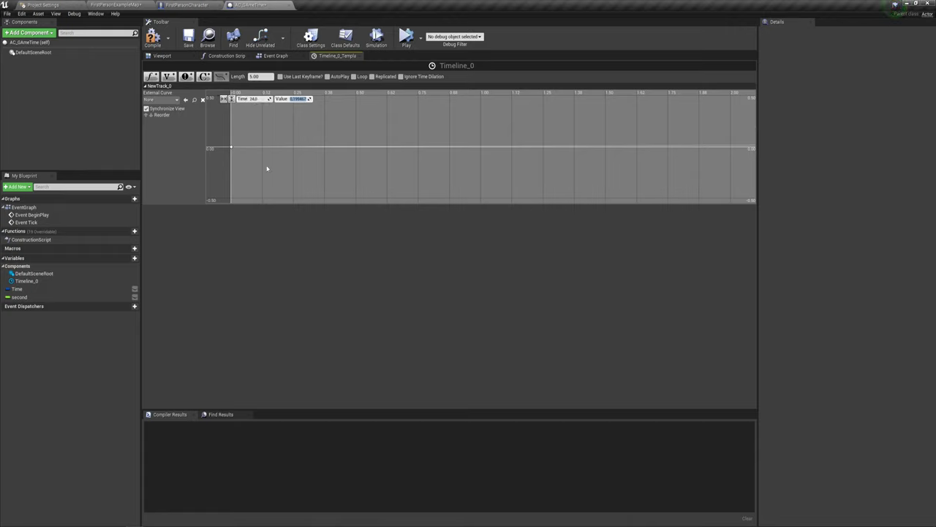
Use Windows Calculator to compute 60 × 60 × 24 = 86400 seconds, then close it.
click(8, 522)
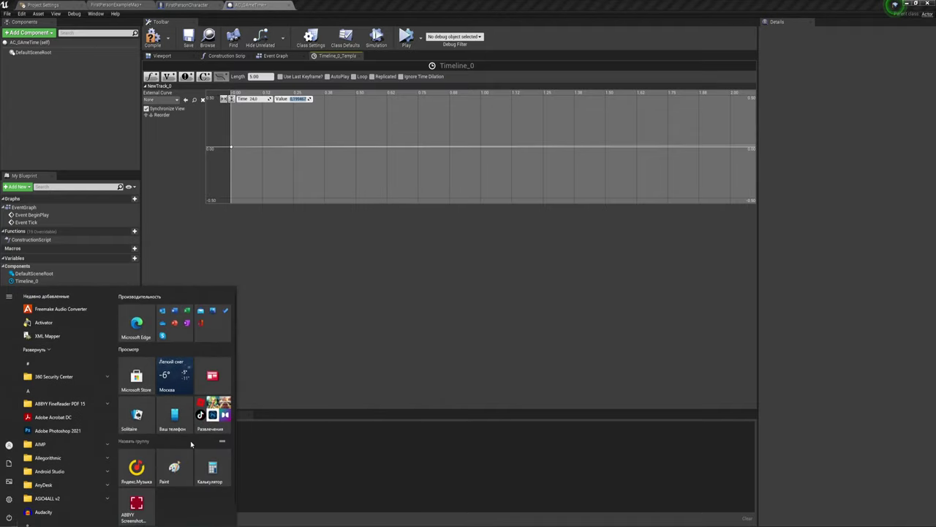
click(211, 472)
drag(436, 323, 408, 200)
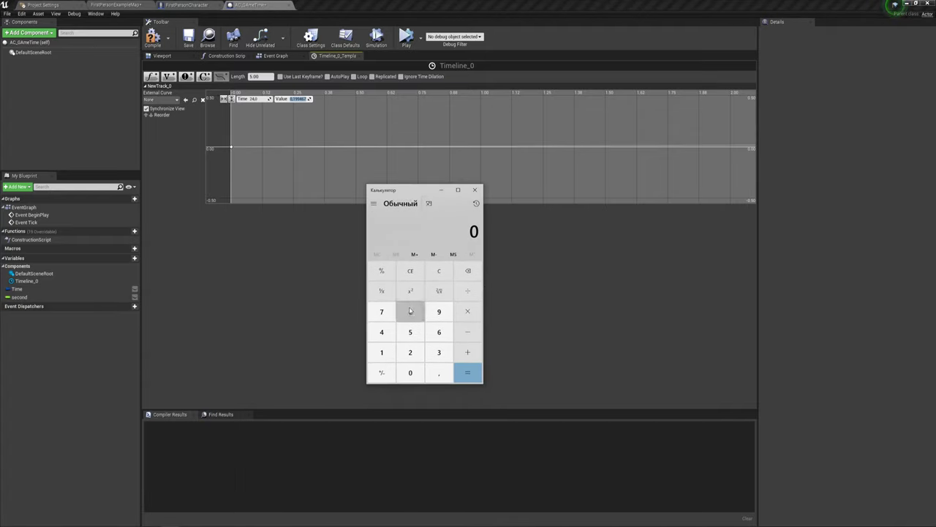
click(441, 332)
click(410, 372)
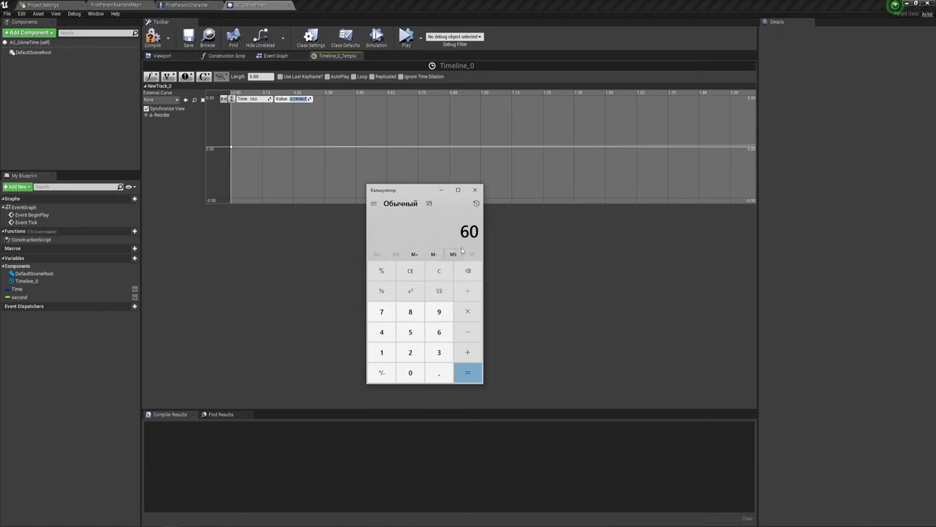
click(469, 312)
click(440, 333)
click(411, 373)
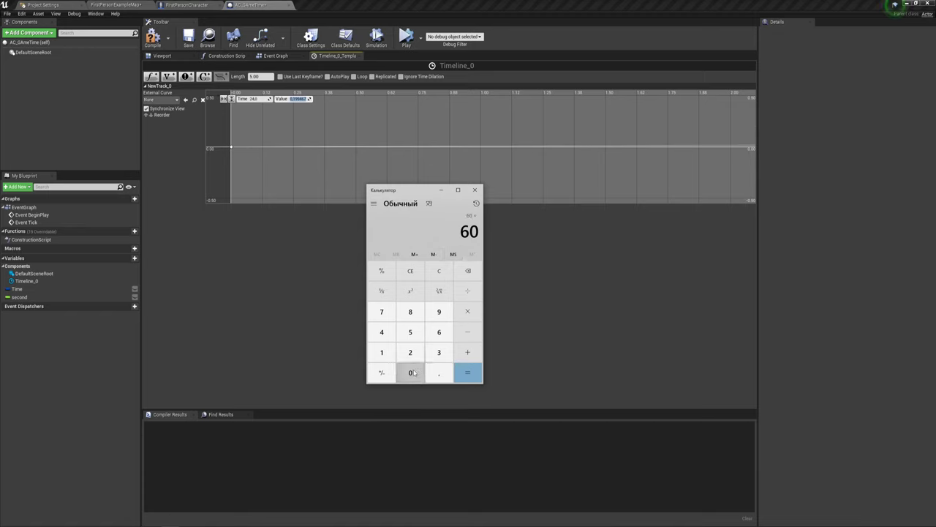
click(469, 313)
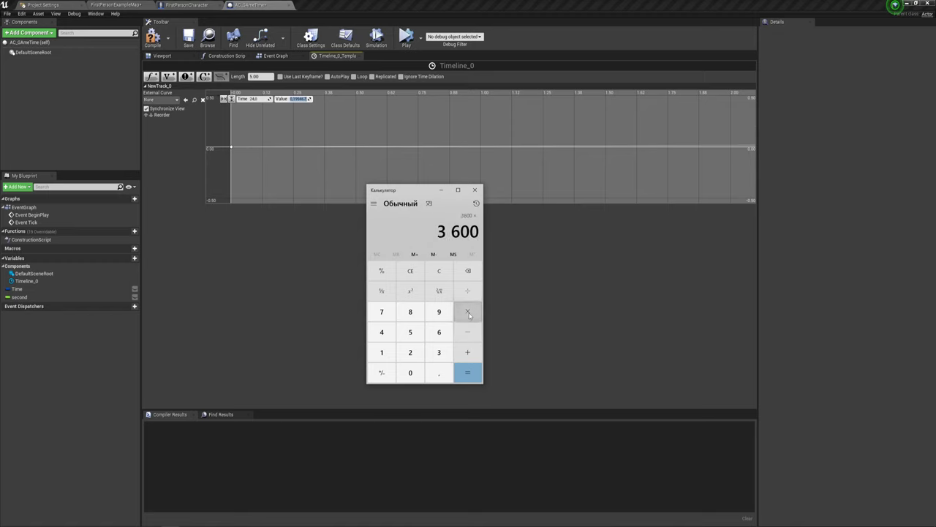
click(410, 353)
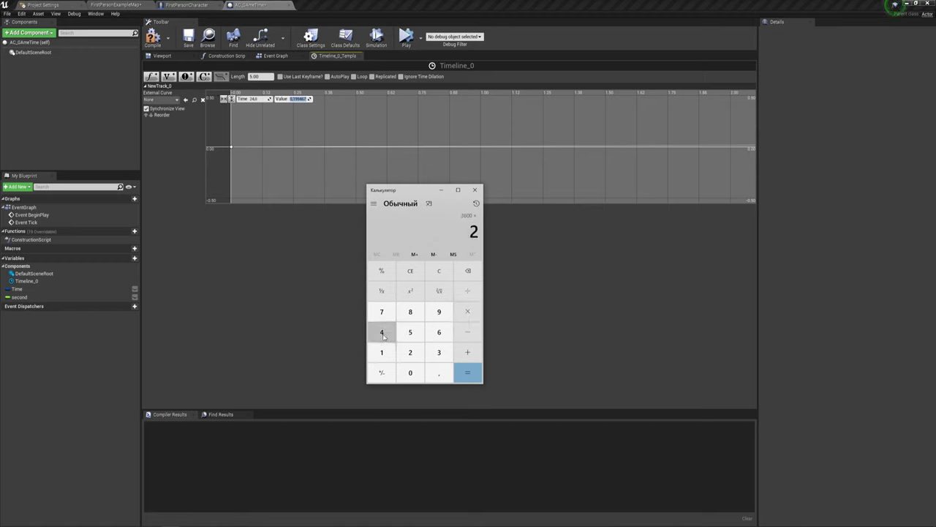
click(382, 332)
click(468, 373)
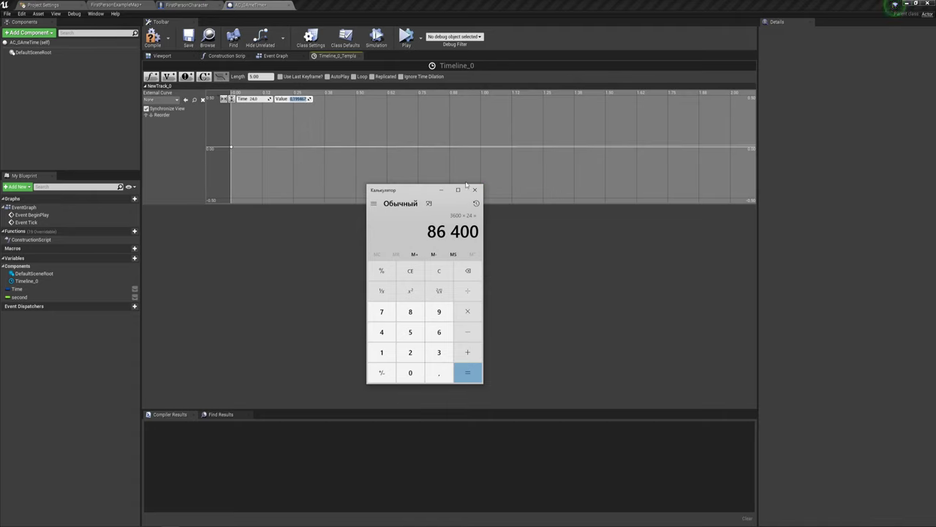
click(475, 189)
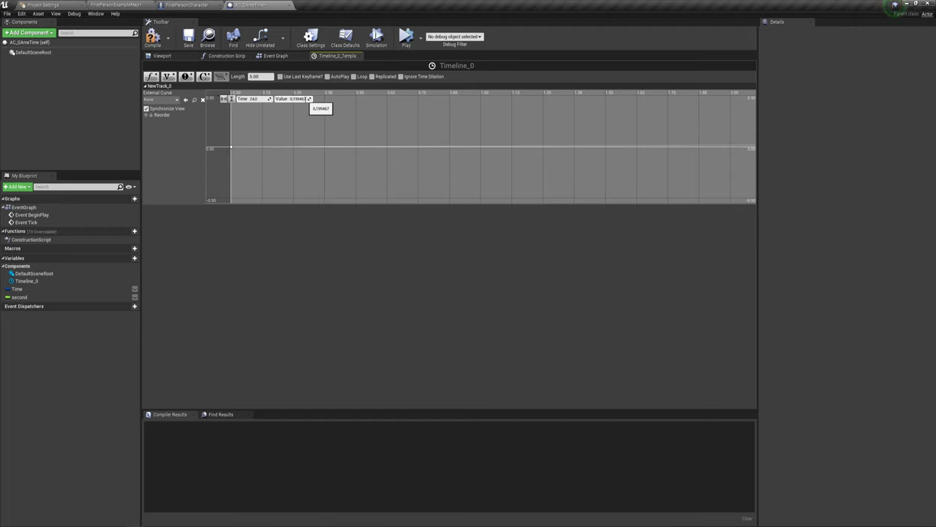
Set the 24-second key's value to 86400 and fit the curve in view.
click(287, 101)
text(86400)
key(Return)
scroll(291, 121, down, 2)
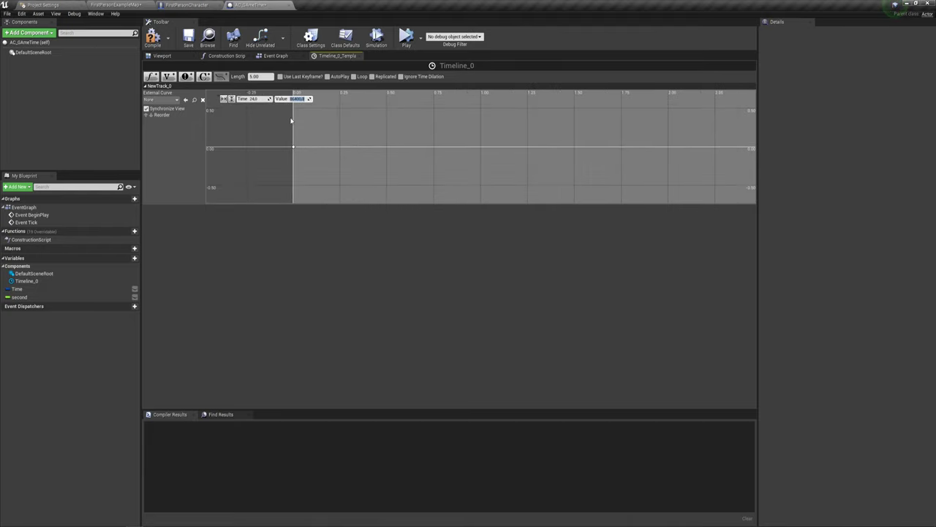
right_drag(291, 121, 382, 161)
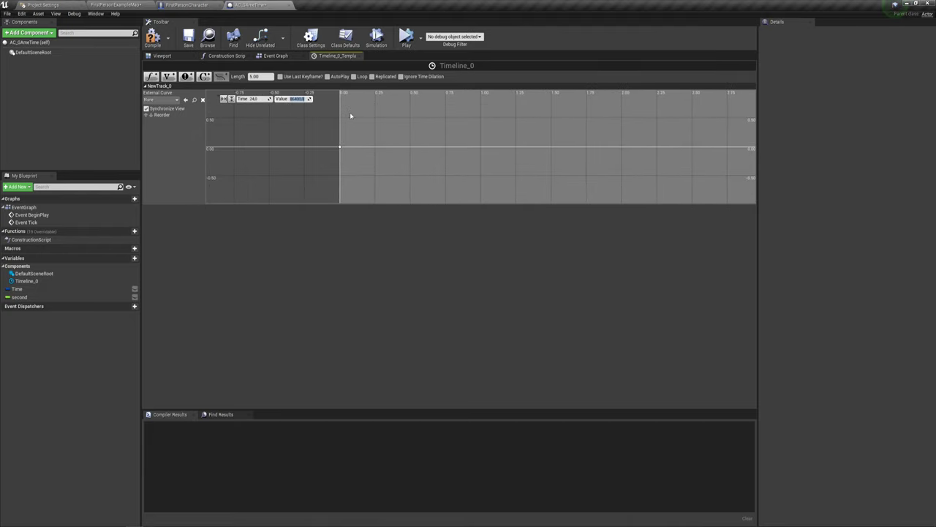
scroll(358, 120, down, 2)
scroll(367, 130, down, 2)
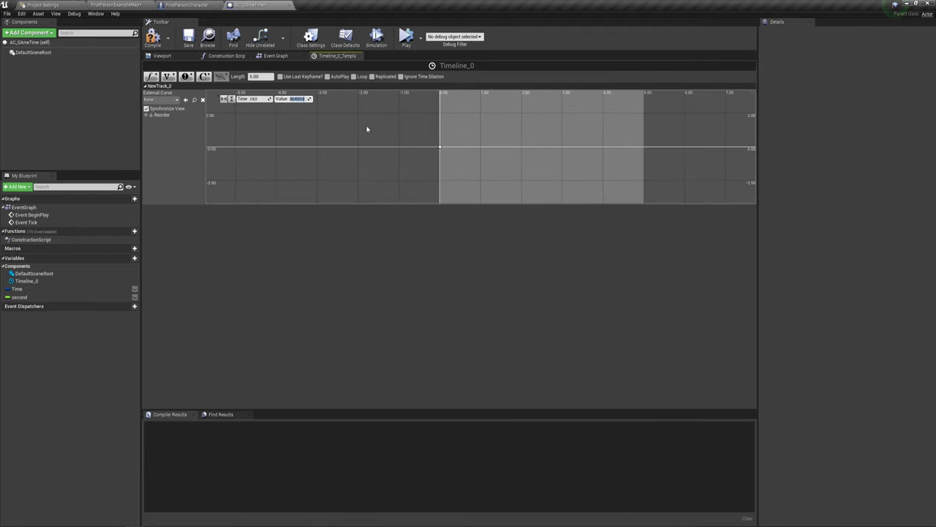
click(231, 100)
click(223, 99)
scroll(374, 153, down, 1)
scroll(512, 152, down, 1)
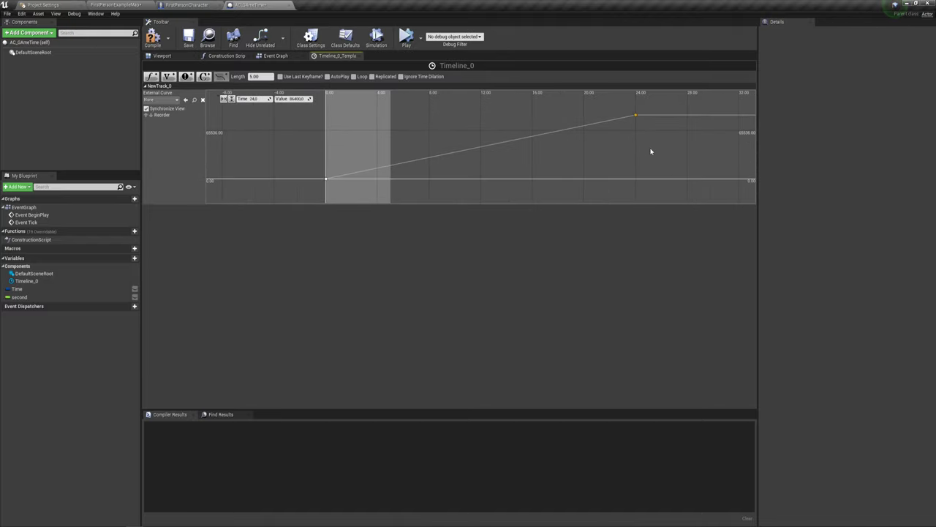
scroll(453, 167, down, 2)
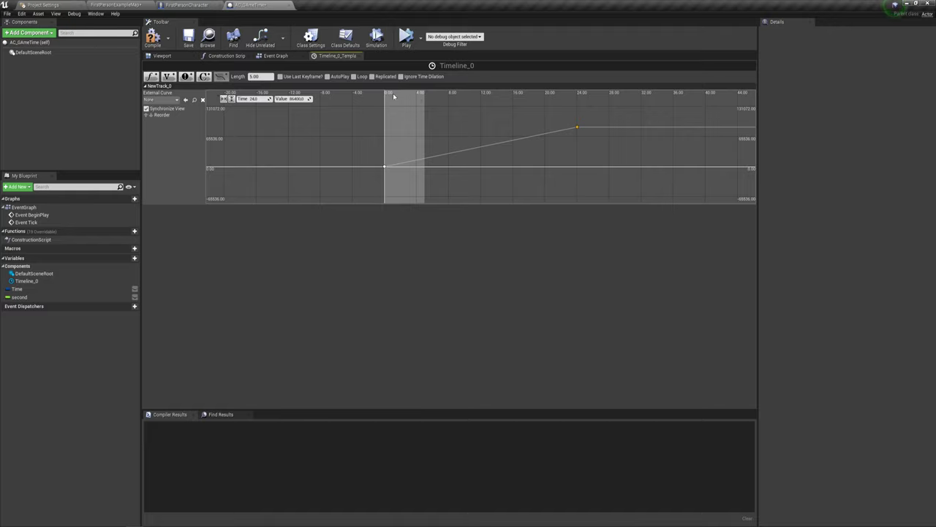
Set the timeline length to 24 seconds and enable Loop.
click(260, 76)
text(24)
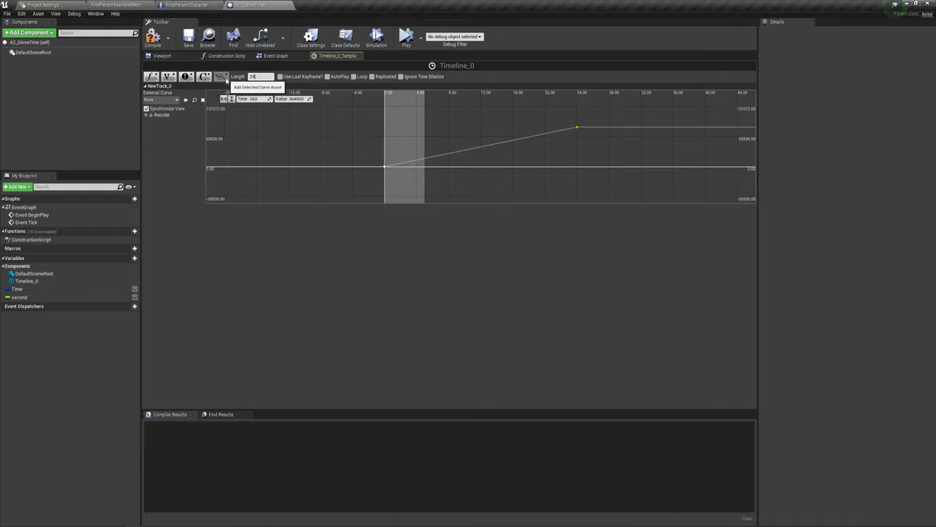
key(Return)
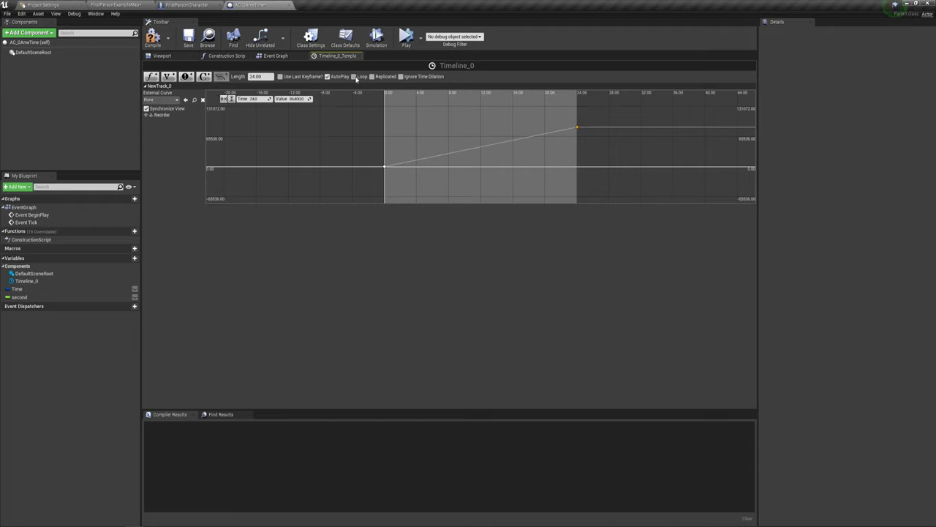
click(354, 77)
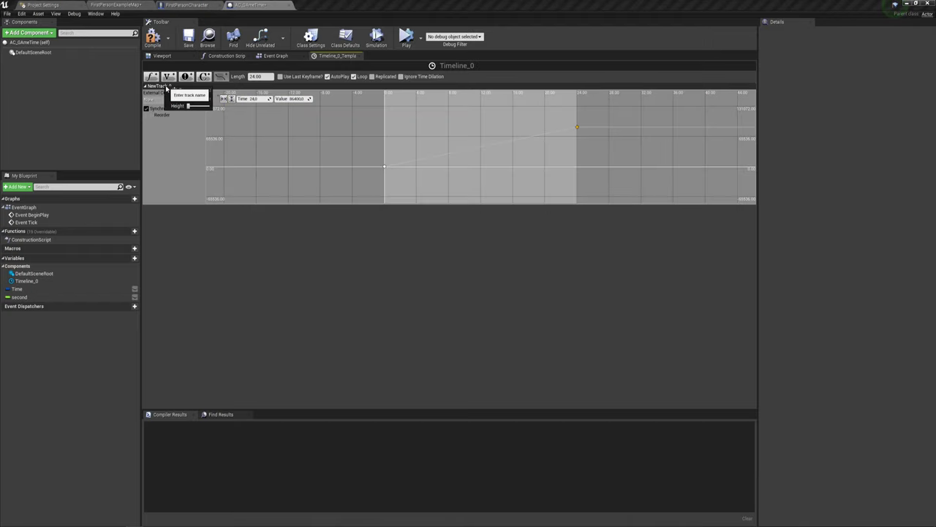
Rename the float track NewTrack_0 to Second.
double_click(165, 87)
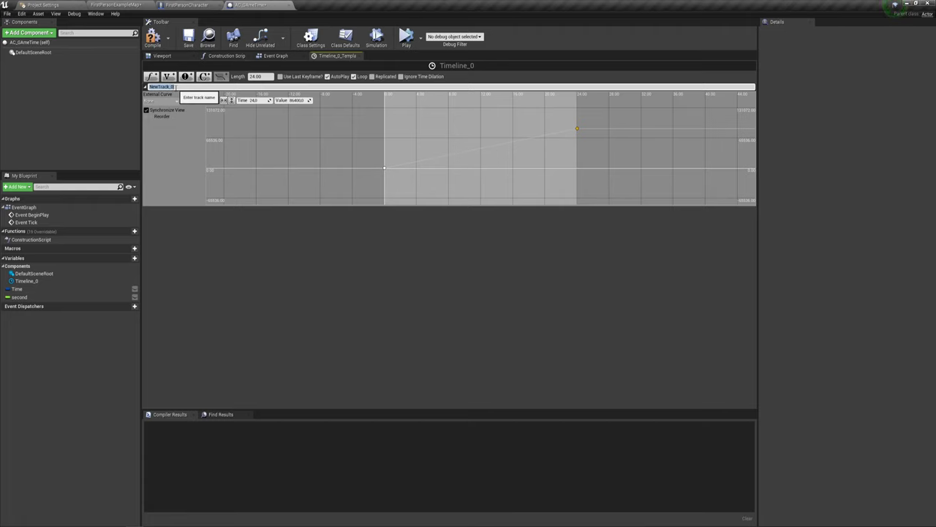
text(Ti)
key(Return)
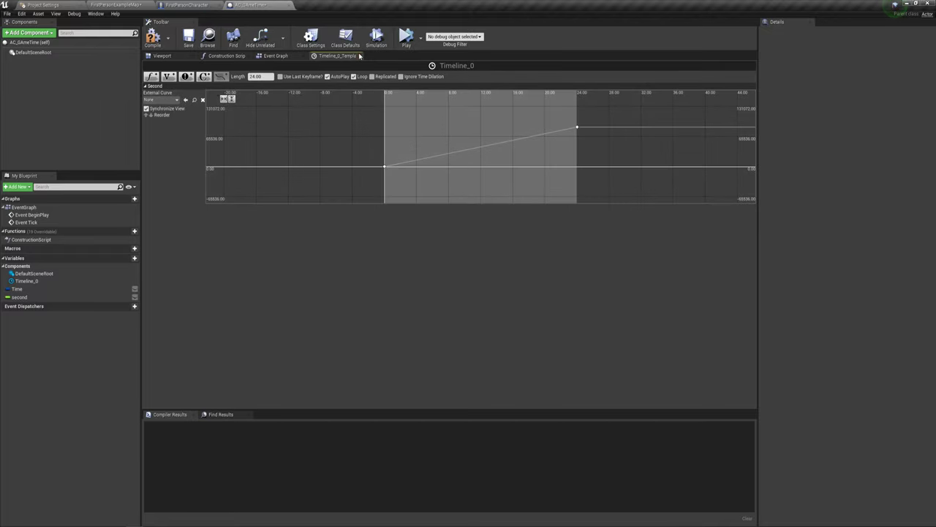
Promote Timeline_0's Second output to variable Second_0, chaining Event Tick → SET Second_0 → SET Time.
click(358, 56)
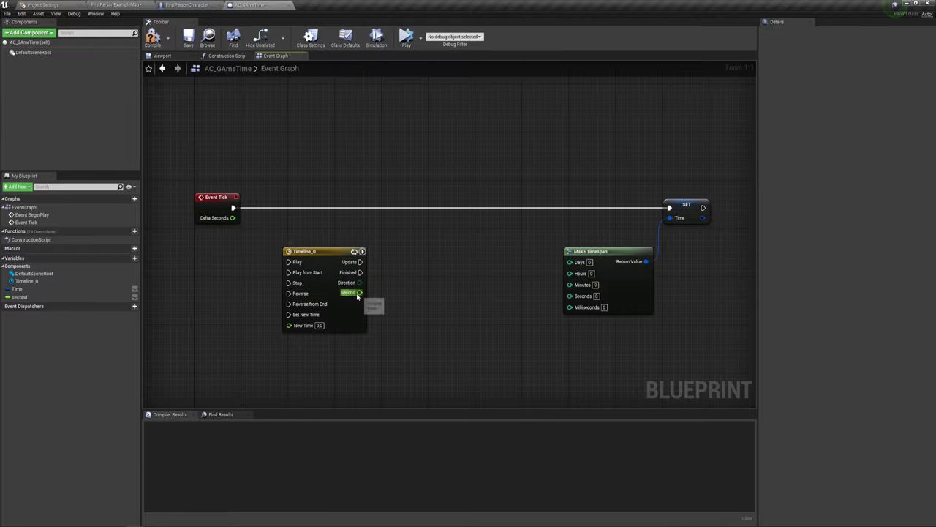
click(314, 266)
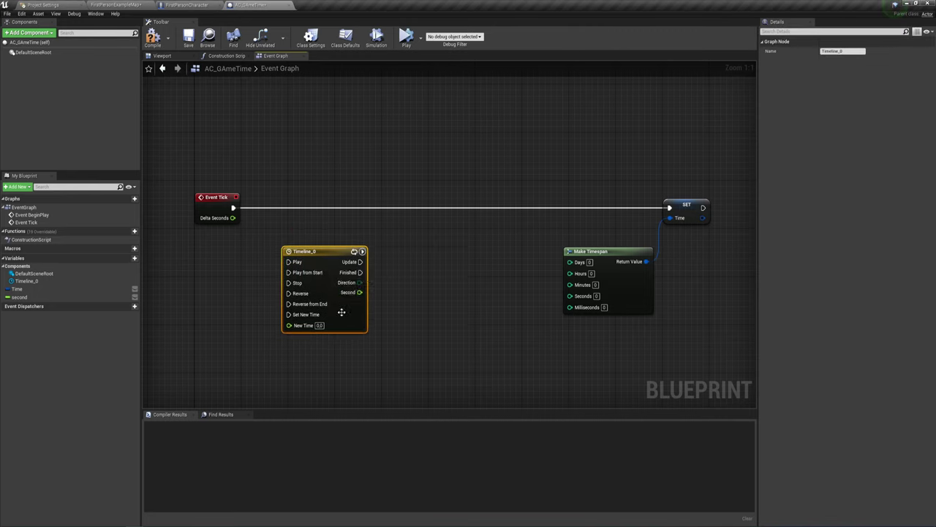
right_drag(403, 294, 396, 295)
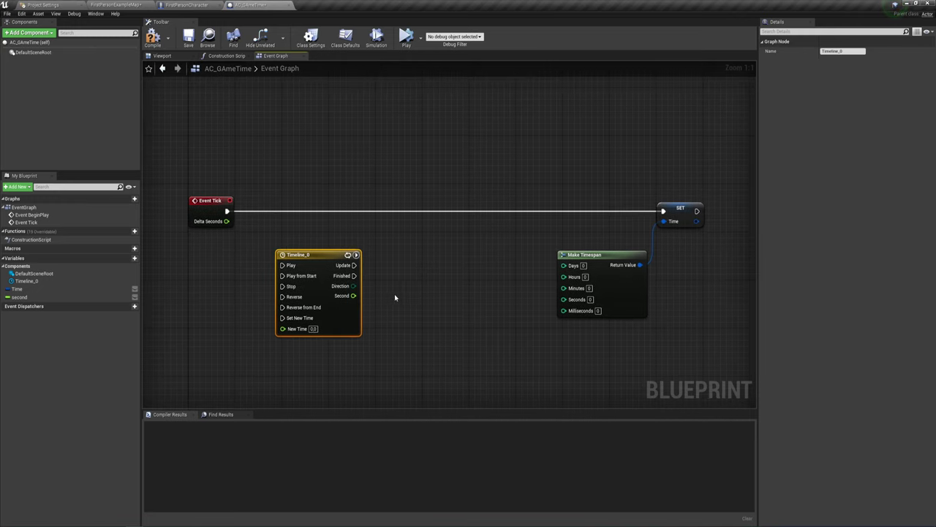
mouse_move(354, 296)
mouse_down()
mouse_move(398, 250)
mouse_move(400, 219)
mouse_up()
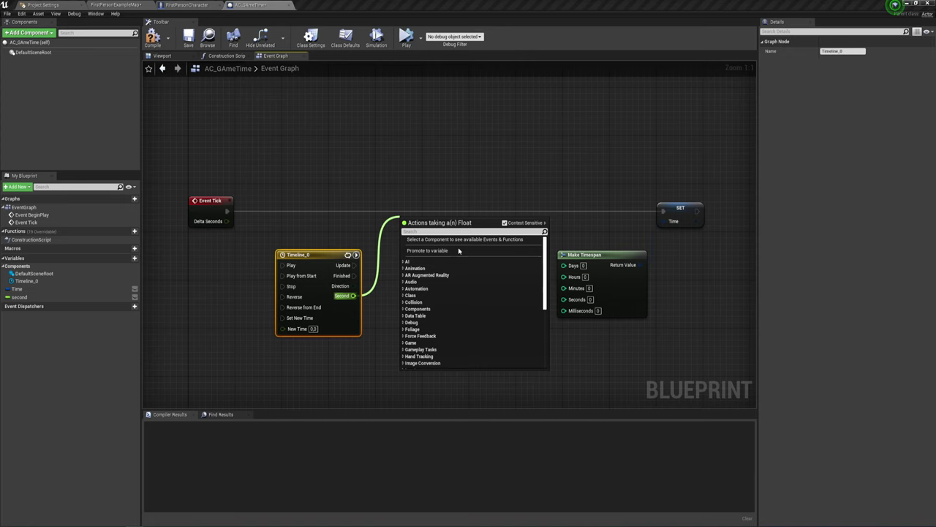
click(419, 251)
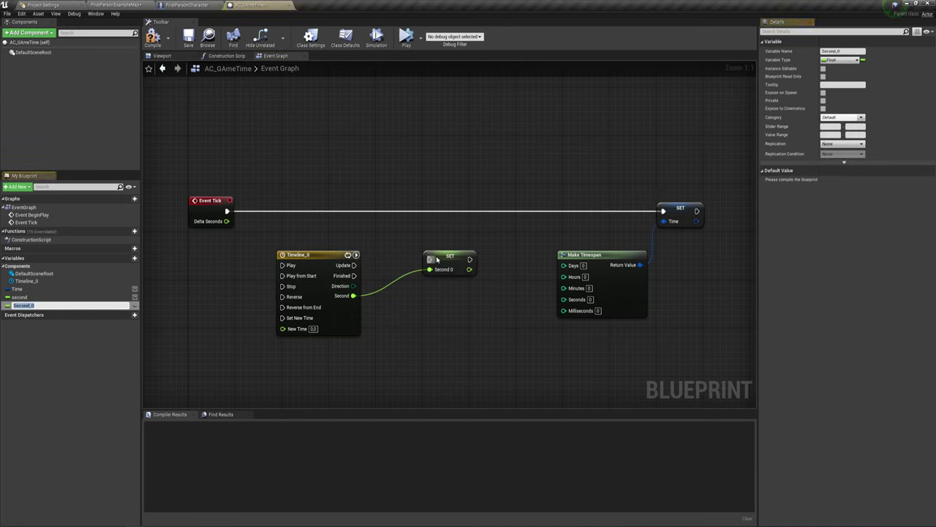
mouse_move(429, 258)
mouse_down()
mouse_move(325, 216)
mouse_move(227, 211)
mouse_up()
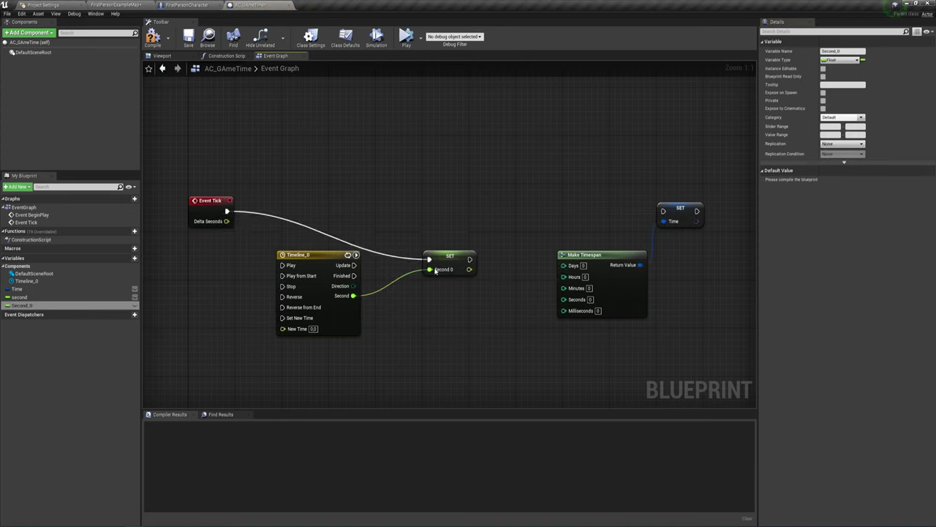
mouse_move(447, 257)
mouse_down()
mouse_move(418, 194)
mouse_move(418, 213)
mouse_up()
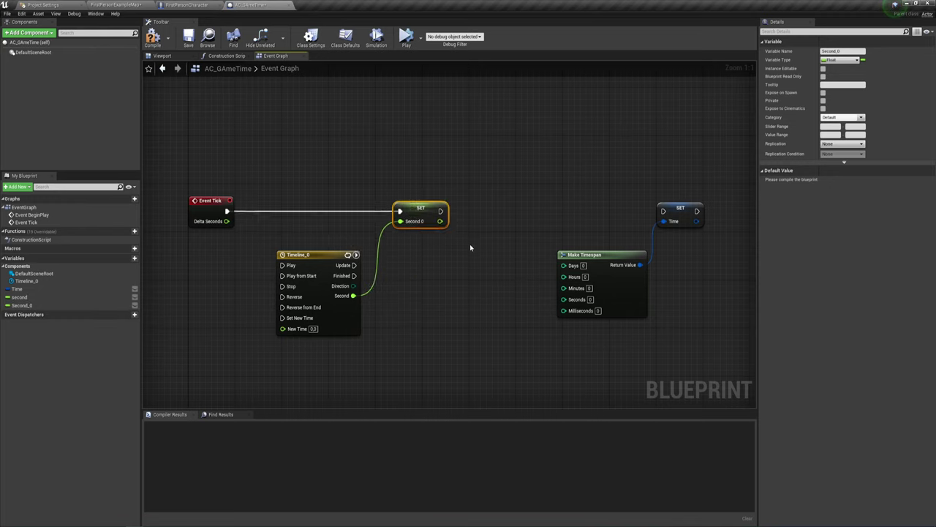
drag(441, 211, 664, 211)
Tidy the graph, moving Make Timespan, SET Time and Timeline_0 closer to Event Tick.
drag(554, 157, 725, 325)
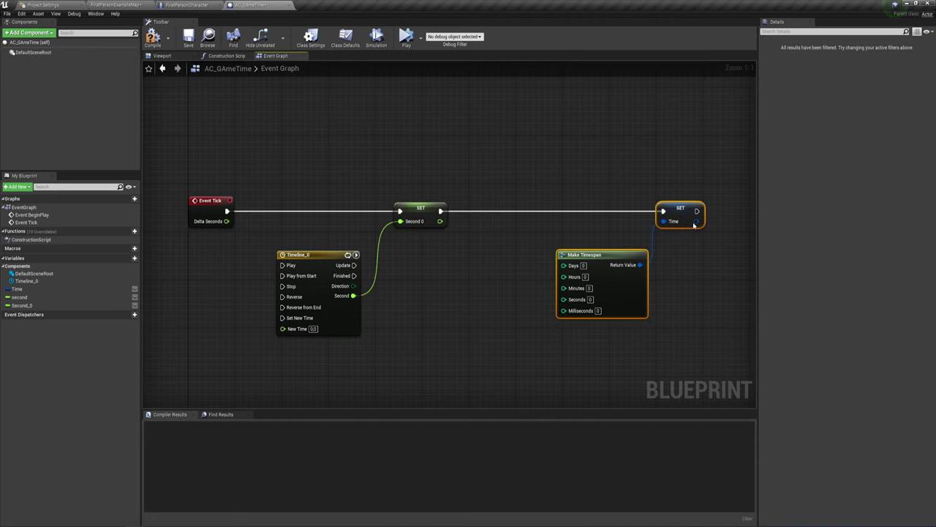
drag(682, 222, 571, 222)
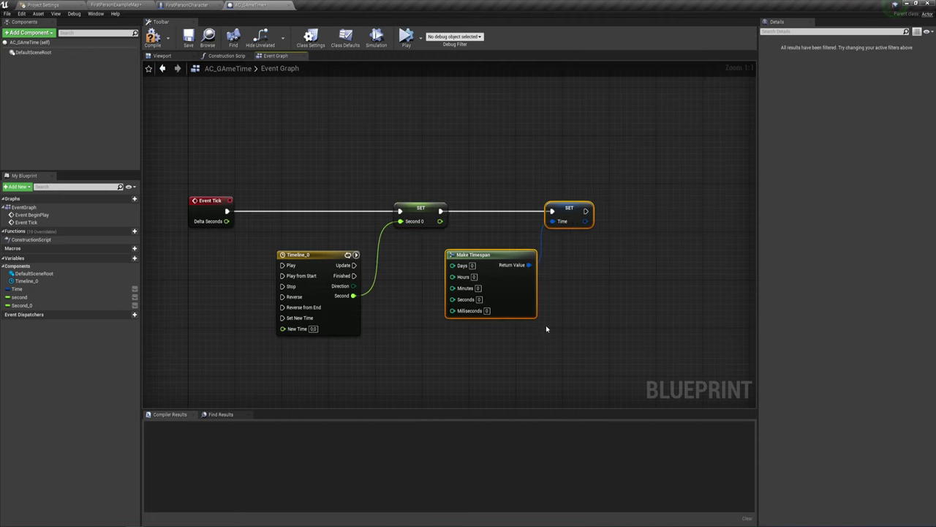
right_drag(545, 328, 567, 230)
drag(338, 166, 315, 130)
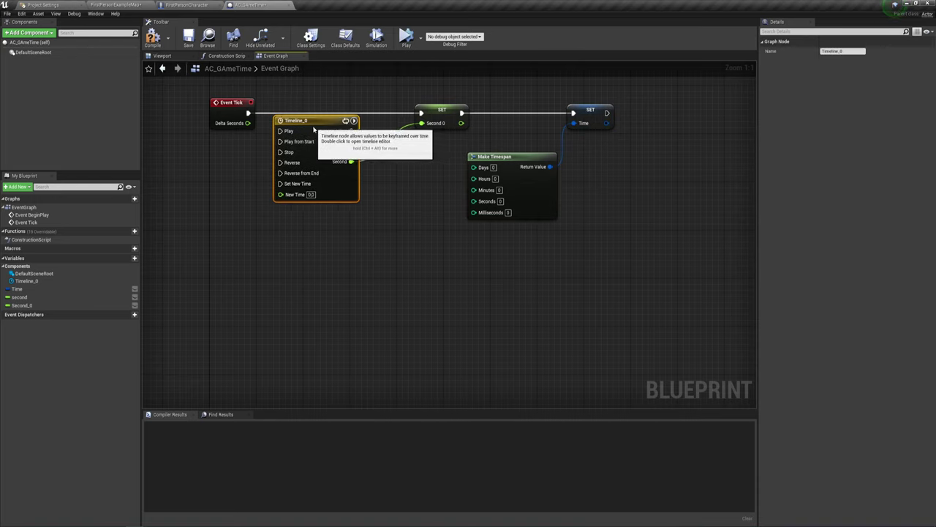
mouse_move(260, 153)
mouse_down()
mouse_move(317, 123)
mouse_move(220, 174)
mouse_up()
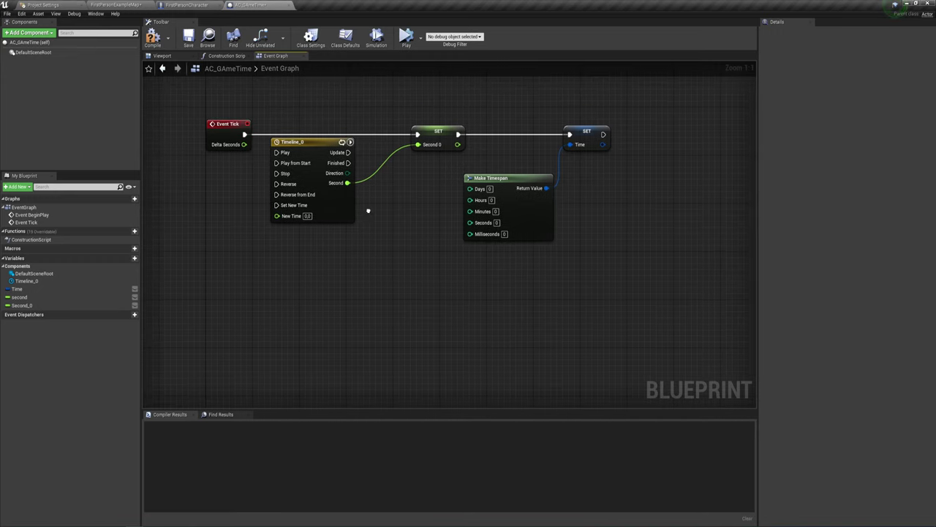
mouse_move(371, 248)
right_down()
mouse_move(376, 233)
mouse_move(406, 229)
right_up()
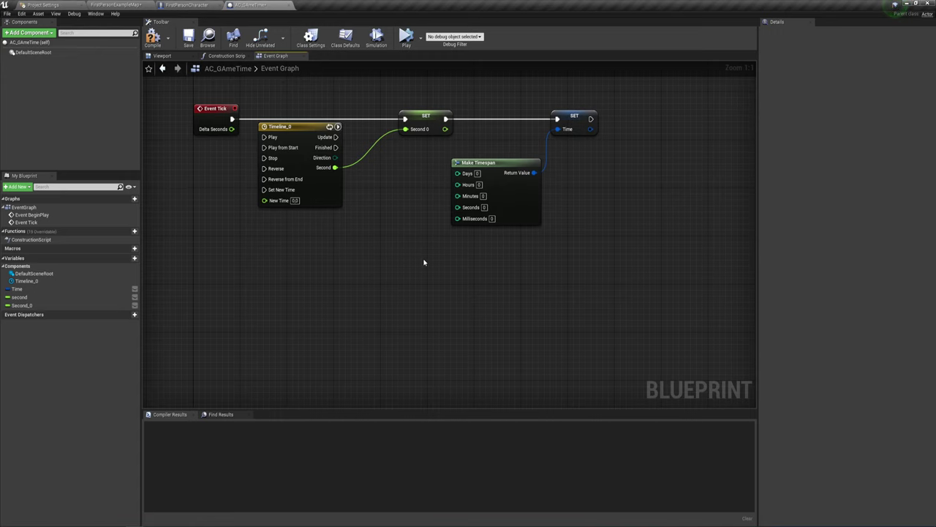
right_drag(397, 234, 402, 235)
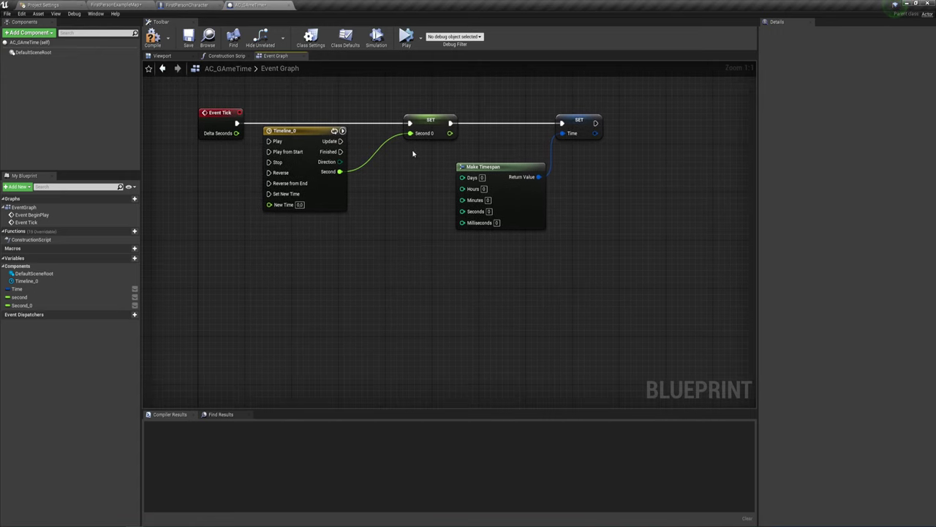
Delete the old 'second' variable and rename Second_0 to Second.
click(22, 297)
key(Delete)
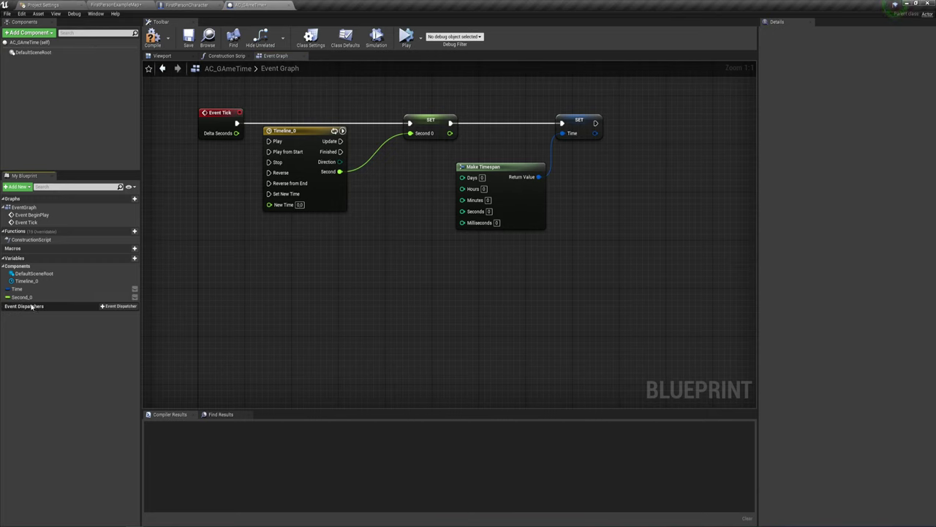
click(21, 297)
key(F2)
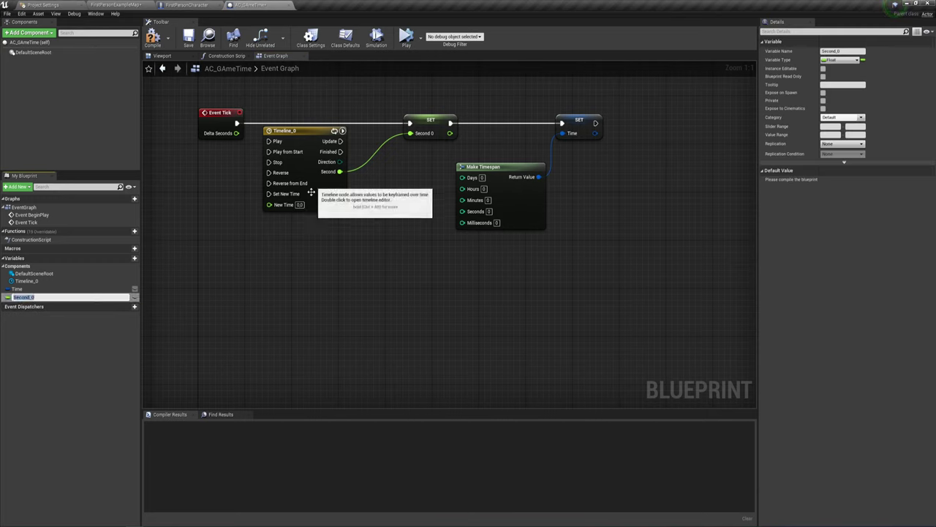
click(38, 297)
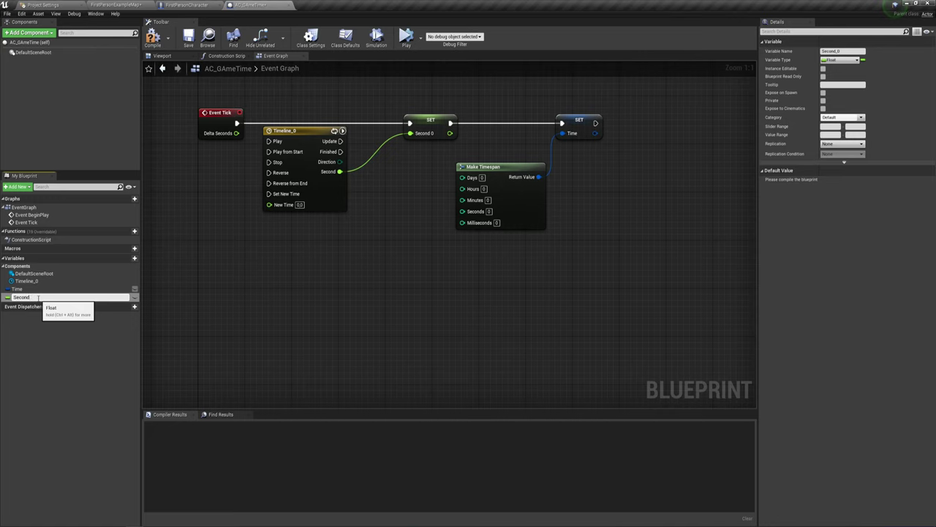
key(Return)
Place a Second getter in the graph, feeding Truncate into Make Timespan's Seconds input.
click(22, 298)
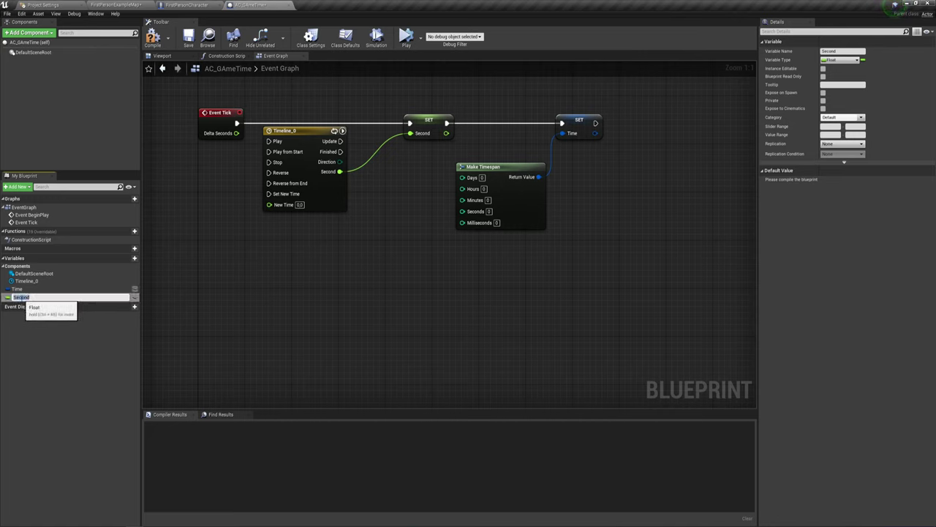
mouse_move(22, 297)
mouse_down()
mouse_move(285, 257)
mouse_move(470, 215)
mouse_up()
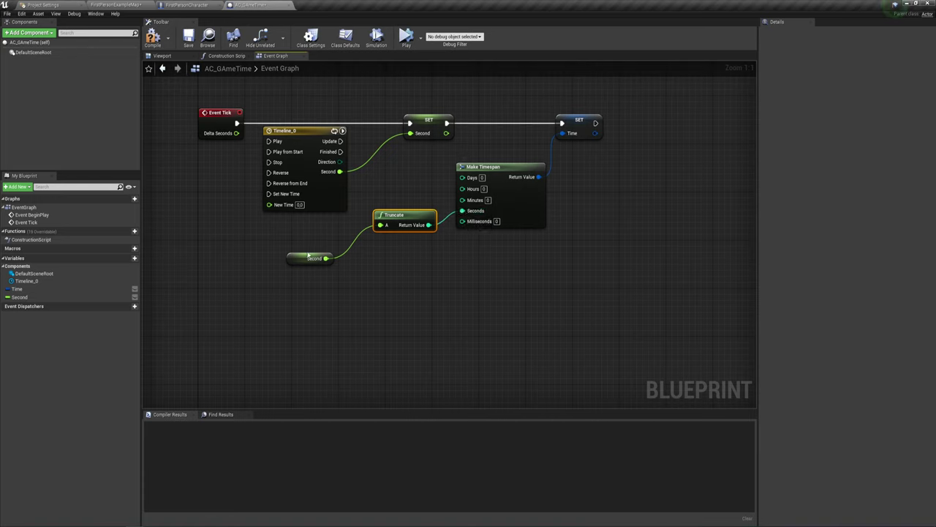
mouse_move(301, 257)
mouse_down()
mouse_move(340, 229)
mouse_move(404, 244)
mouse_move(395, 234)
mouse_move(435, 279)
mouse_up()
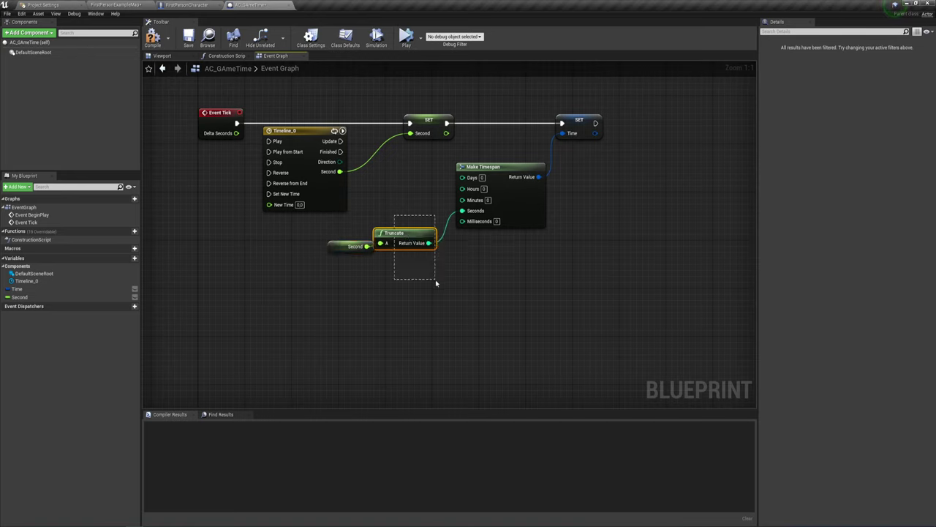
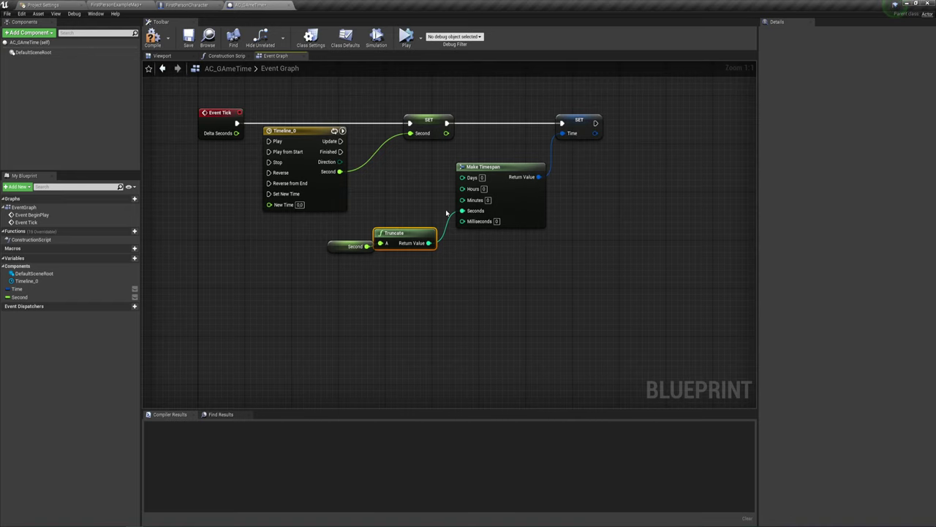
Add a Break Timespan node fed by the SET Time node's Time output.
right_drag(426, 180, 420, 222)
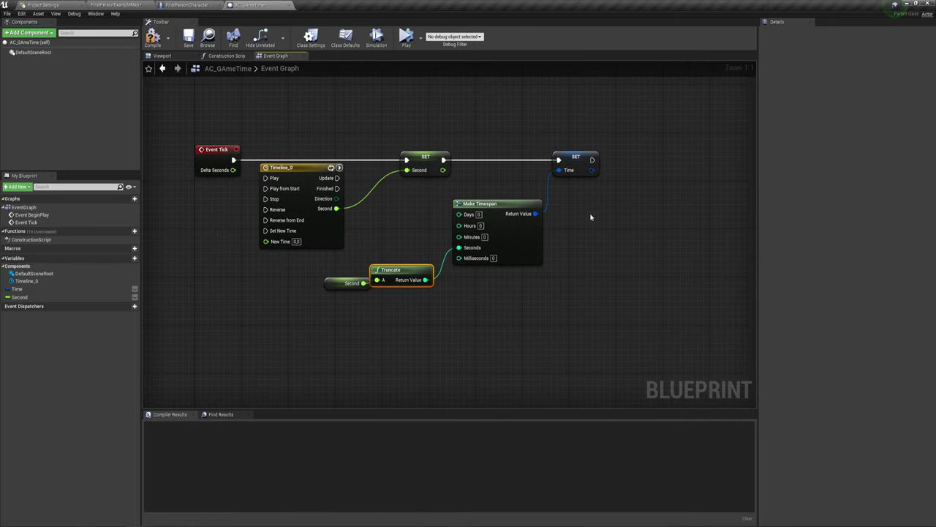
drag(206, 118, 547, 321)
right_drag(623, 319, 452, 324)
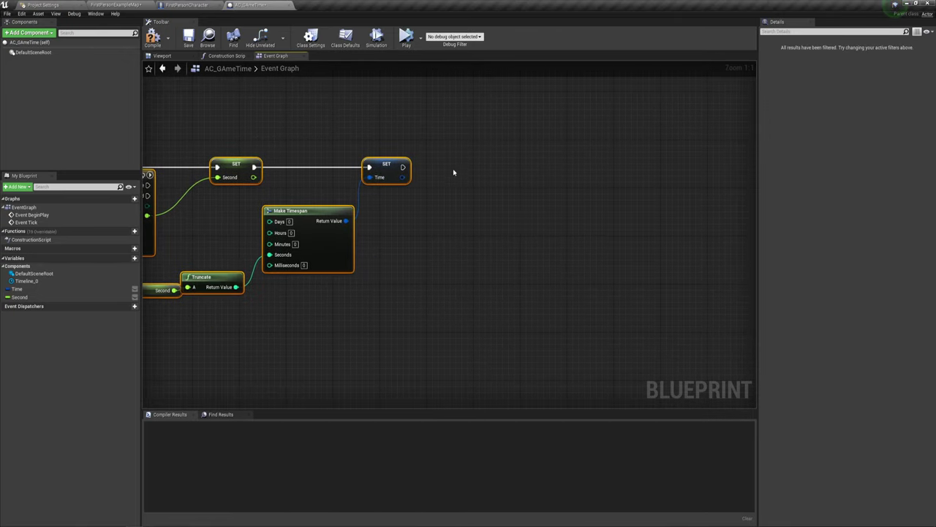
right_drag(453, 169, 427, 165)
right_drag(394, 207, 356, 205)
drag(339, 177, 400, 229)
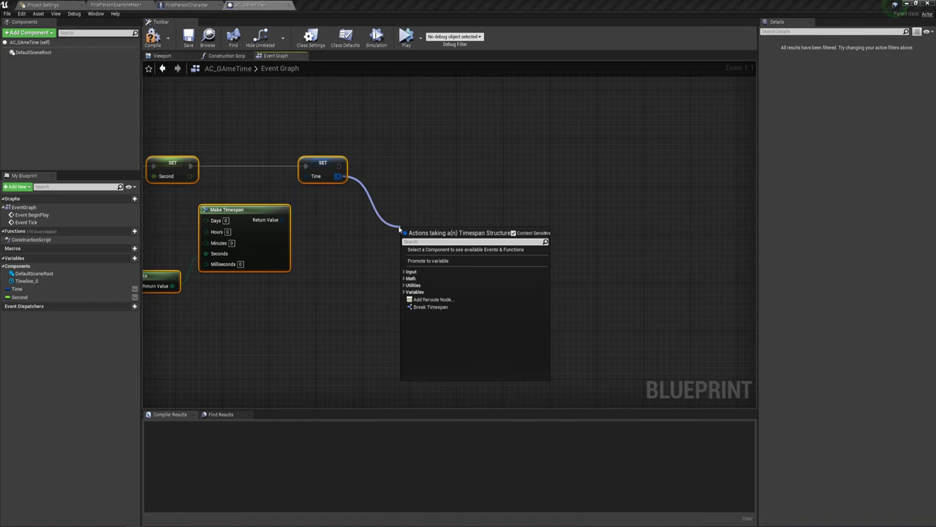
click(439, 307)
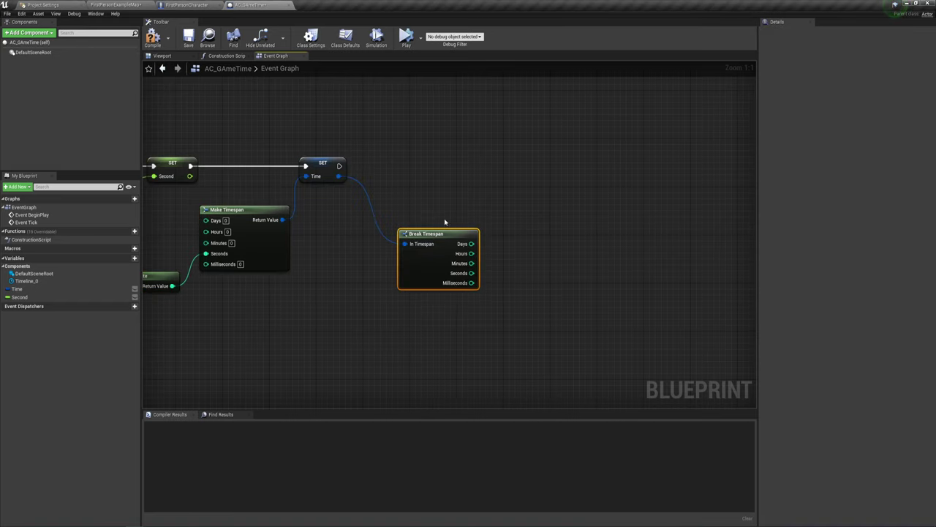
Add a Print String node on the execution flow after SET Time.
right_drag(442, 207, 394, 207)
drag(292, 166, 483, 166)
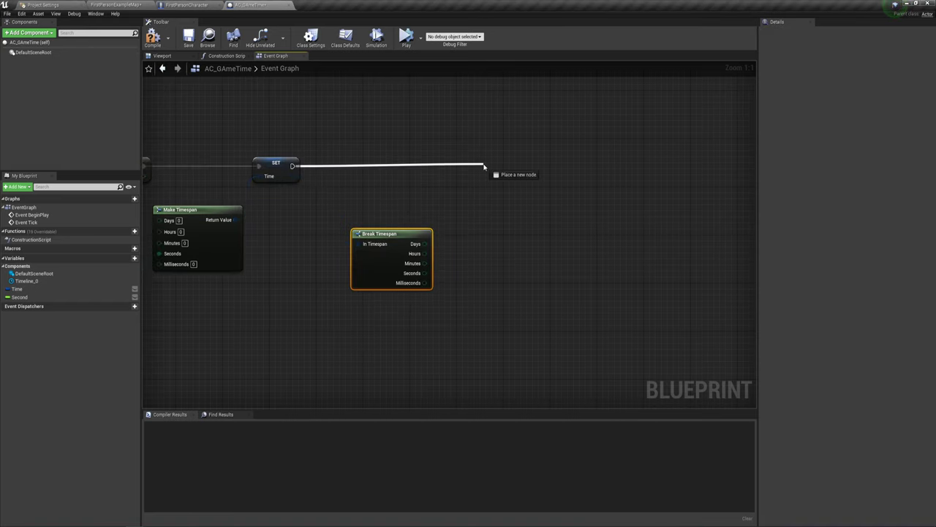
text(prin)
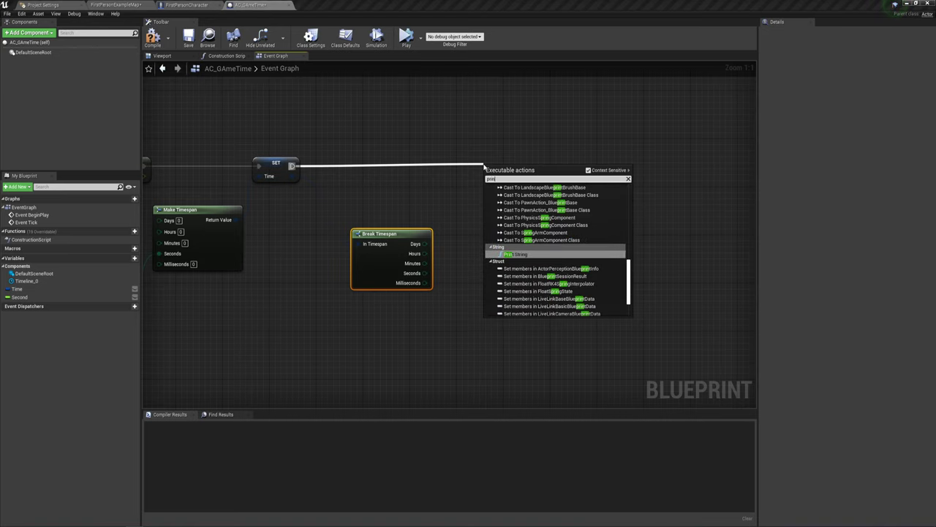
key(Return)
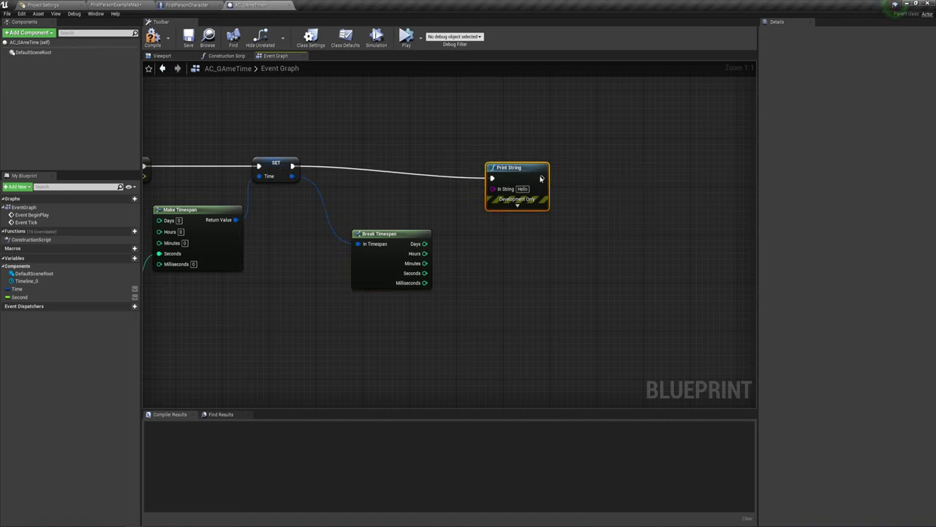
mouse_move(541, 178)
mouse_down()
mouse_move(646, 167)
mouse_move(563, 247)
mouse_up()
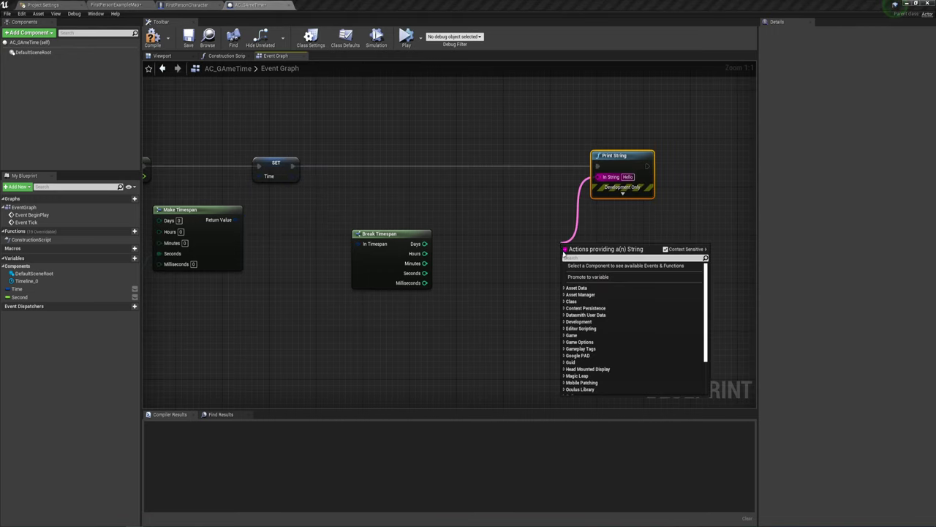
text(app)
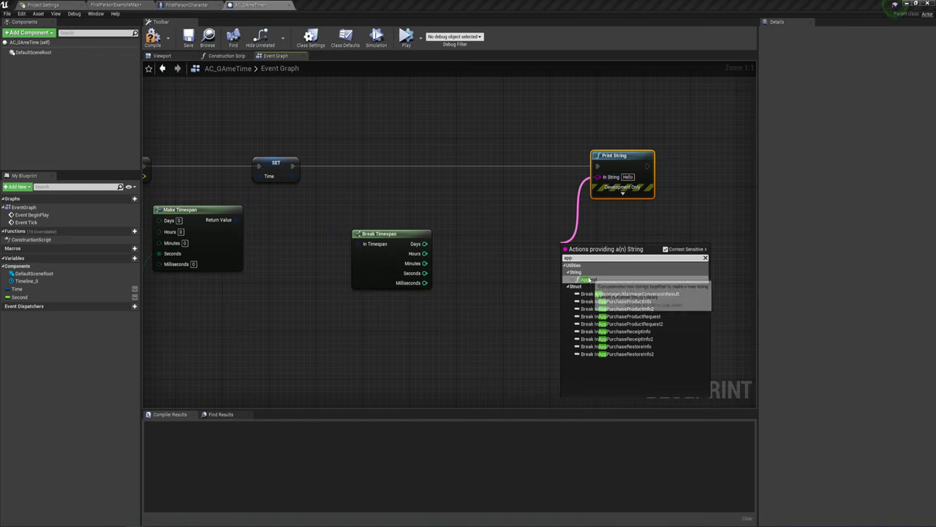
Feed Break Timespan's Hours and Minutes through converted inputs of an Append node into Print String.
click(589, 279)
drag(599, 245, 538, 229)
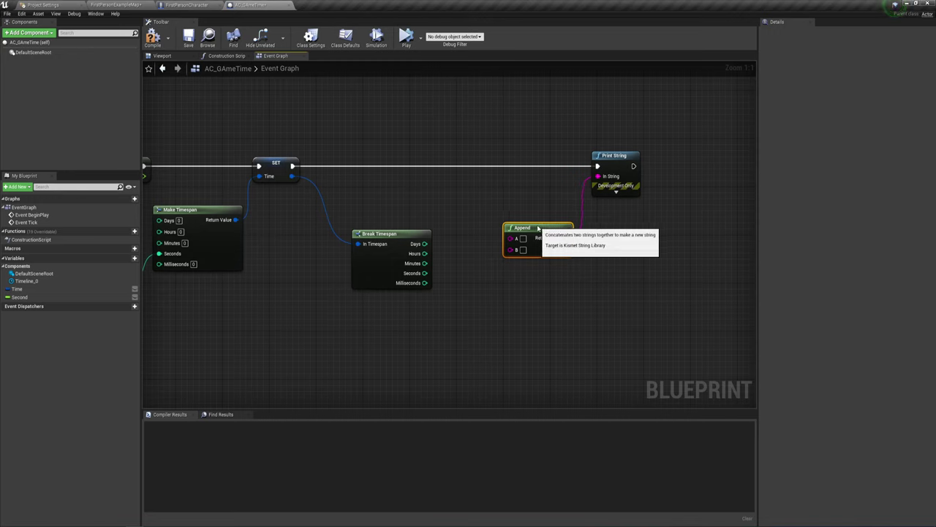
click(567, 250)
click(567, 250)
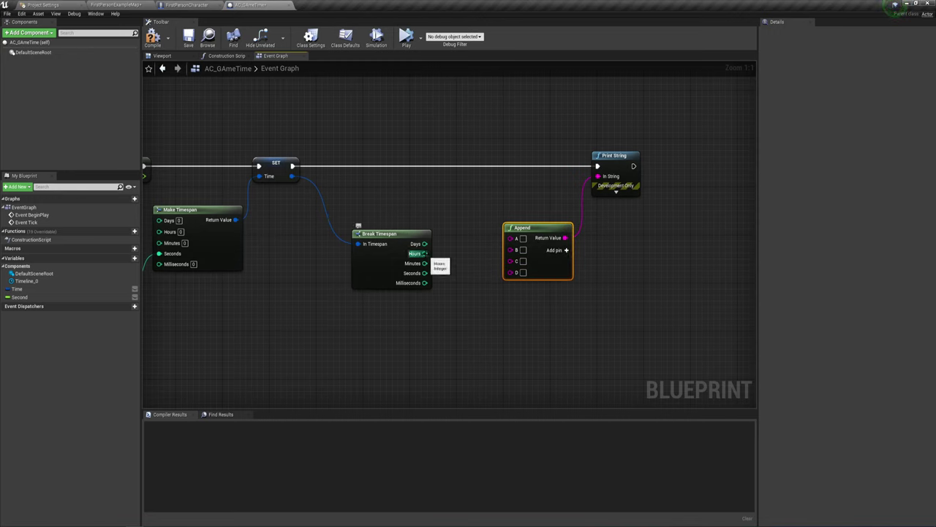
mouse_move(424, 253)
mouse_down()
mouse_move(510, 237)
mouse_move(480, 230)
mouse_up()
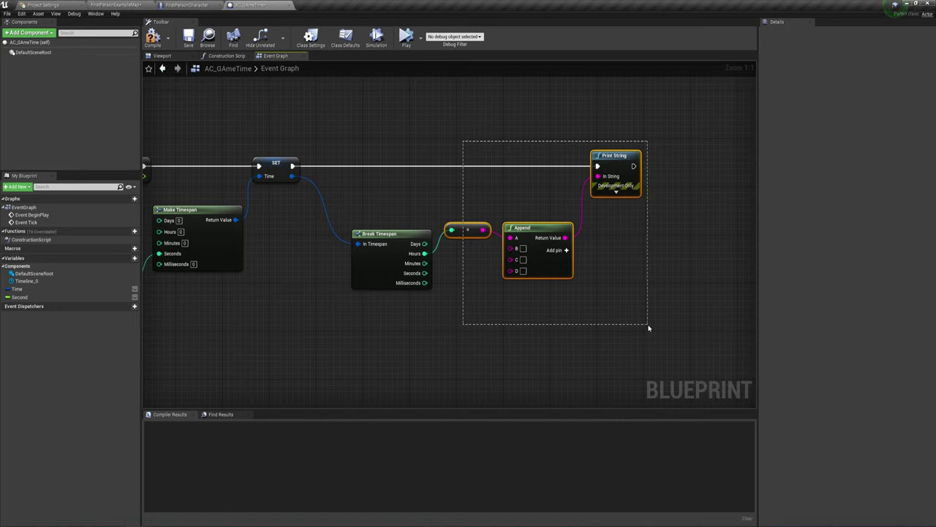
drag(618, 320, 648, 326)
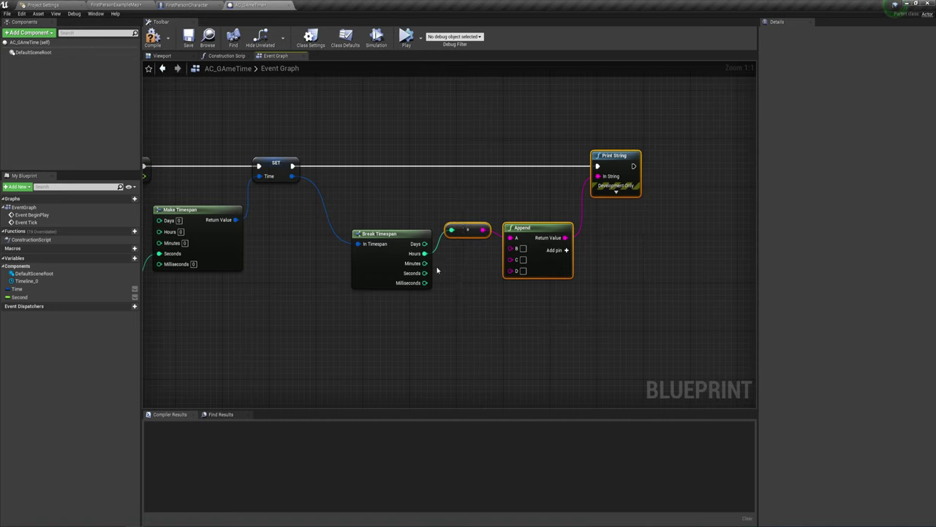
drag(425, 263, 511, 260)
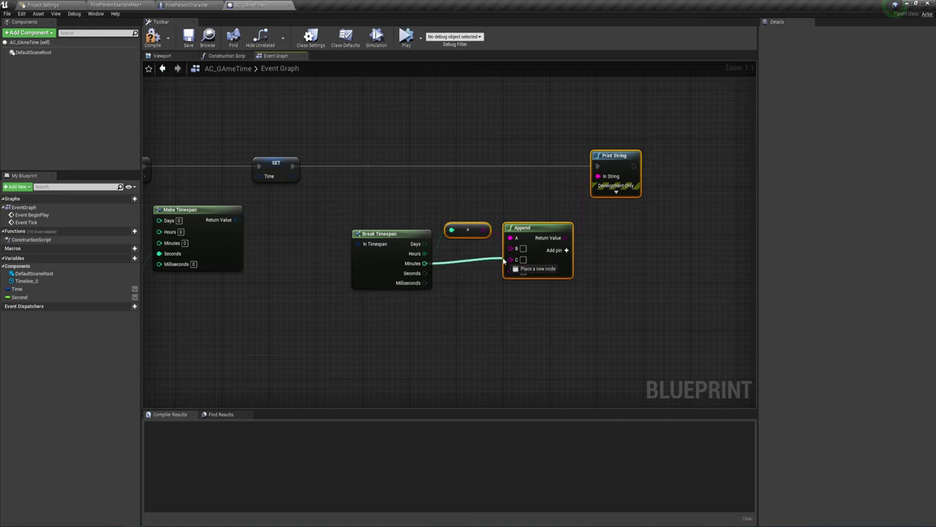
mouse_move(458, 240)
mouse_down()
mouse_move(473, 260)
mouse_move(512, 249)
mouse_up()
click(567, 251)
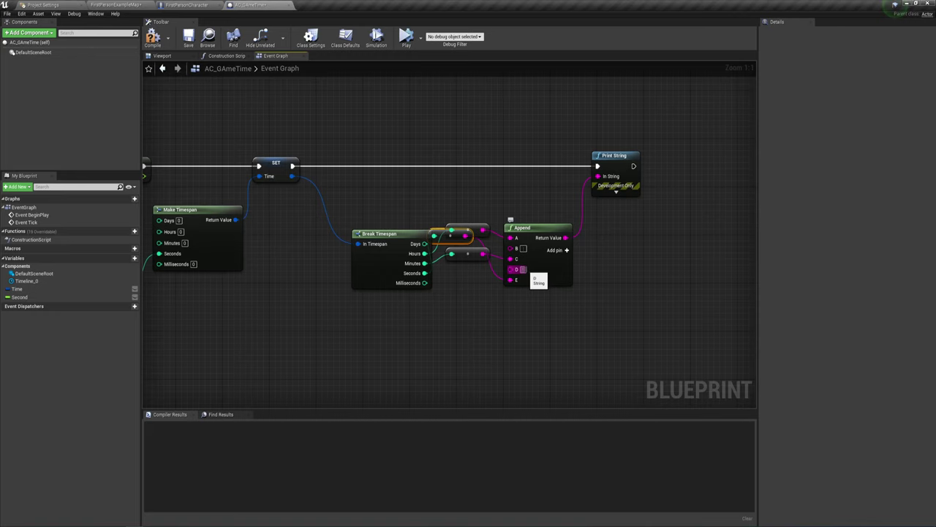
Compile the AC_GAmeTime blueprint and return to the FirstPersonExampleMap level editor.
click(578, 267)
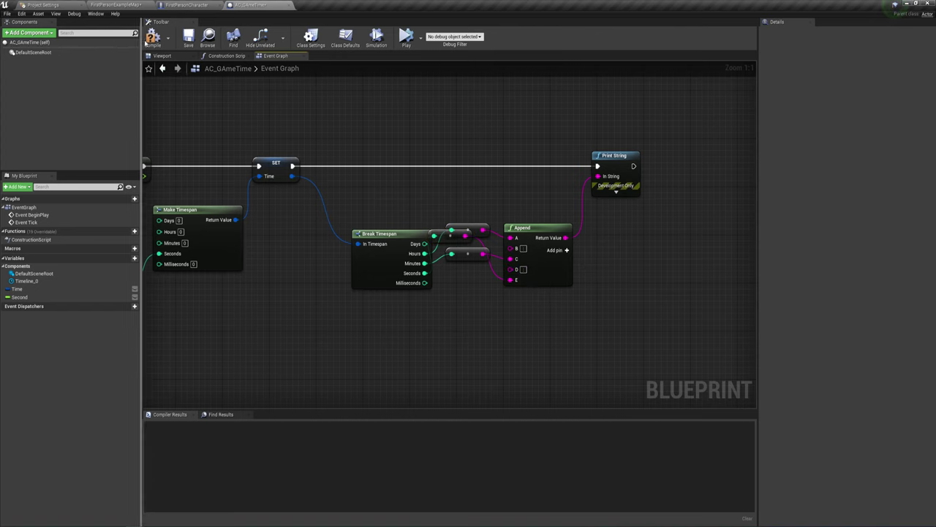
key(F7)
right_drag(309, 200, 487, 177)
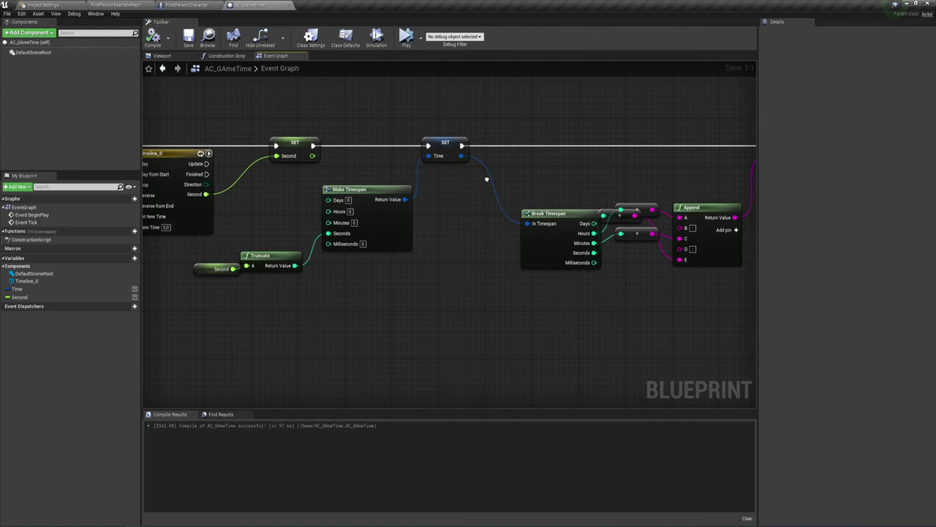
mouse_move(266, 209)
right_down()
mouse_move(429, 209)
mouse_move(291, 232)
right_up()
click(153, 37)
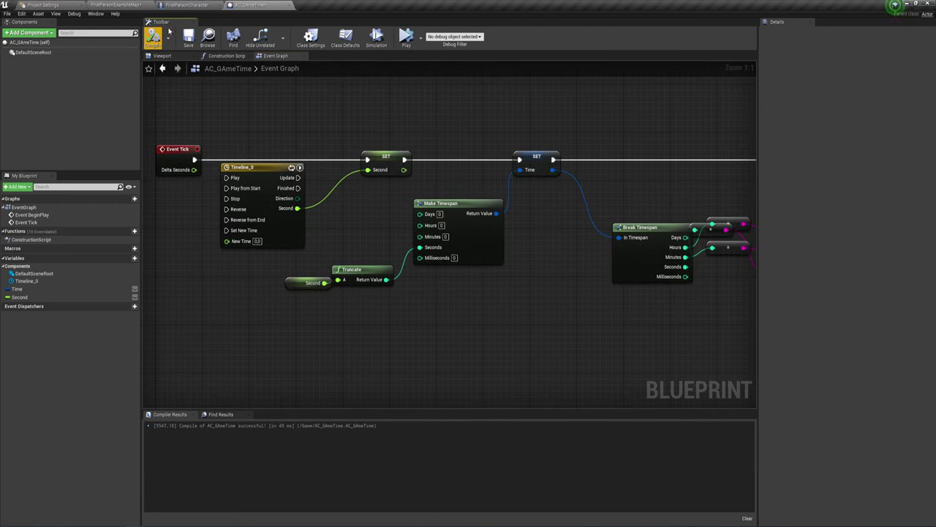
click(133, 5)
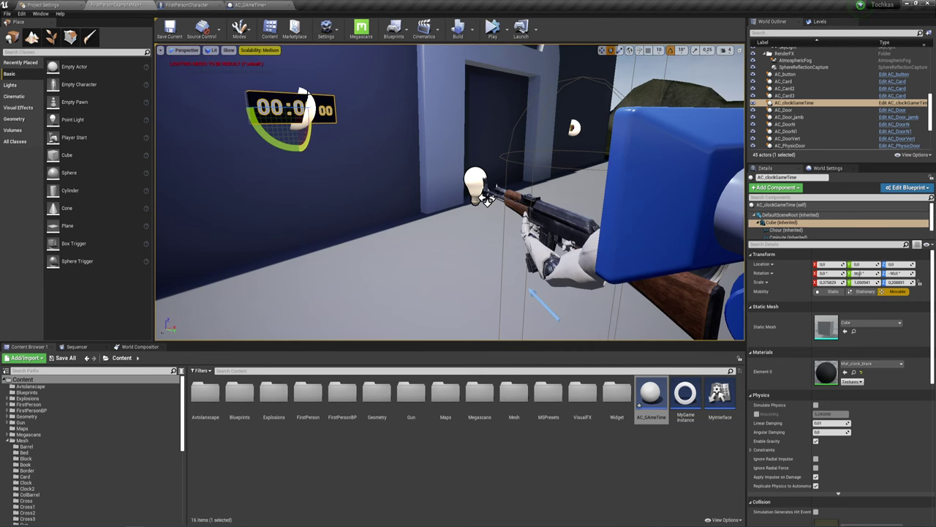
Frame the FirstPersonCharacter, then simulate and play the level in the viewport.
click(486, 199)
key(f)
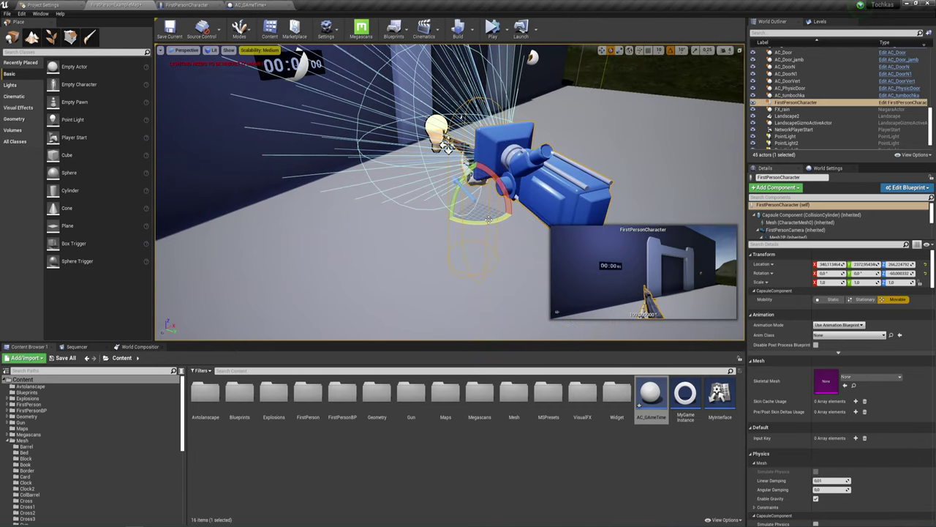
alt+drag(471, 161, 507, 144)
key(e)
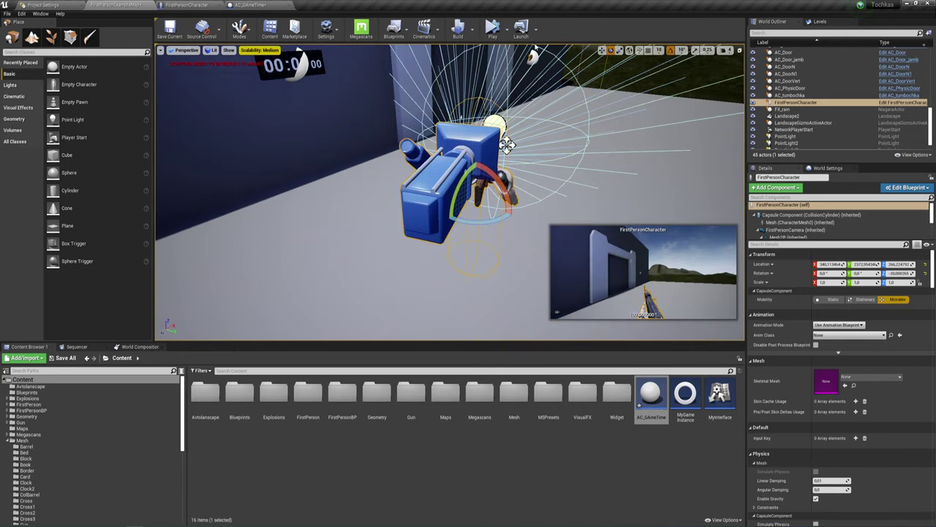
click(492, 29)
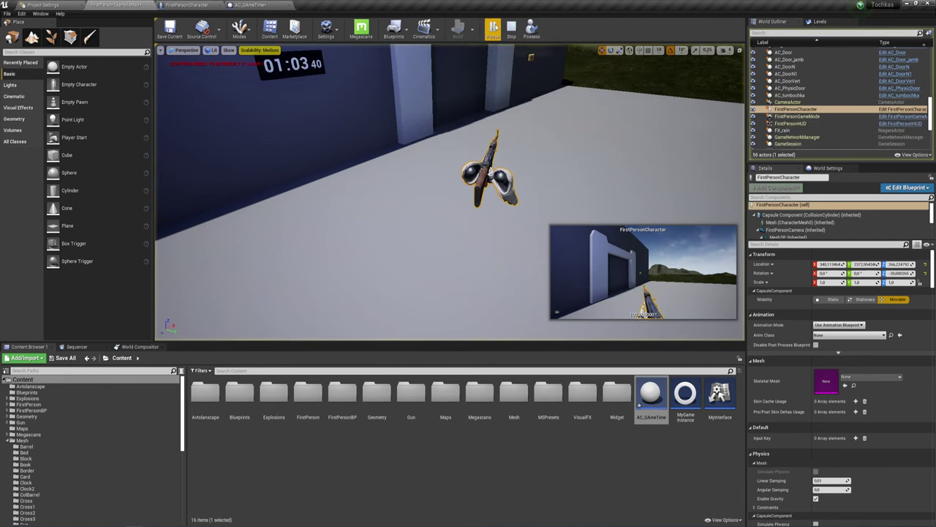
click(512, 29)
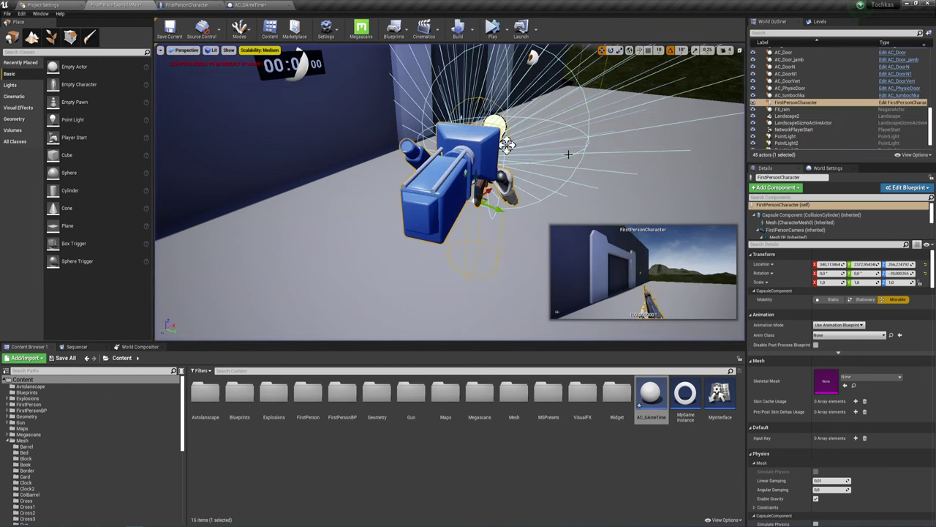
click(505, 29)
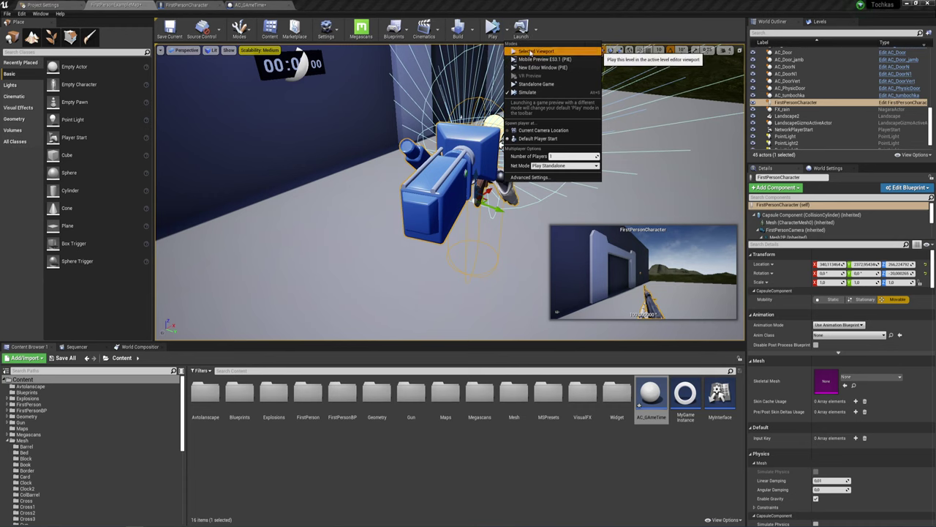
click(523, 53)
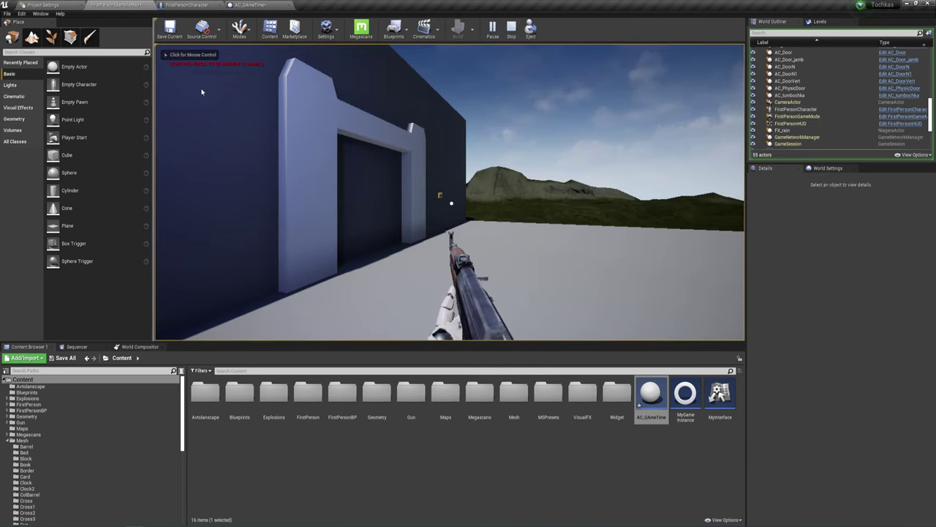
key(Escape)
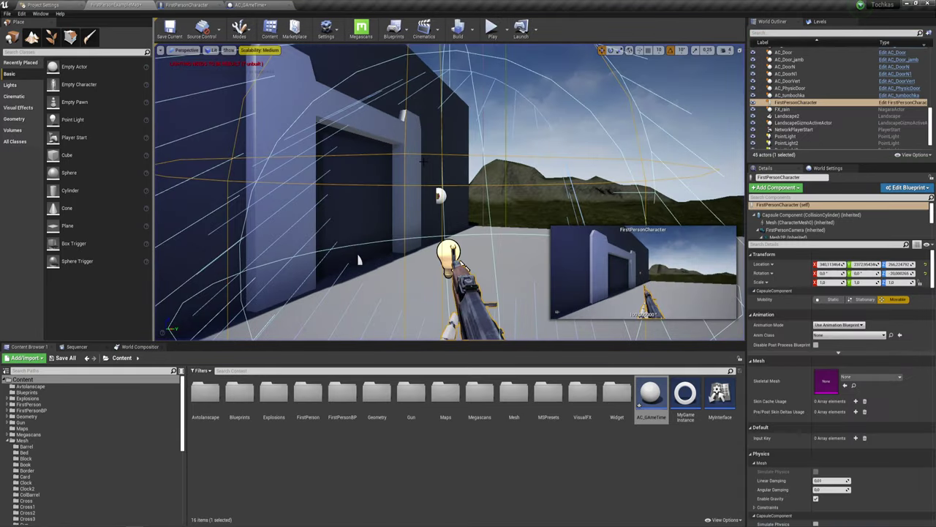
Place an AC_GAmeTime actor in the level and test-play to see printed hour : minute values.
key(f)
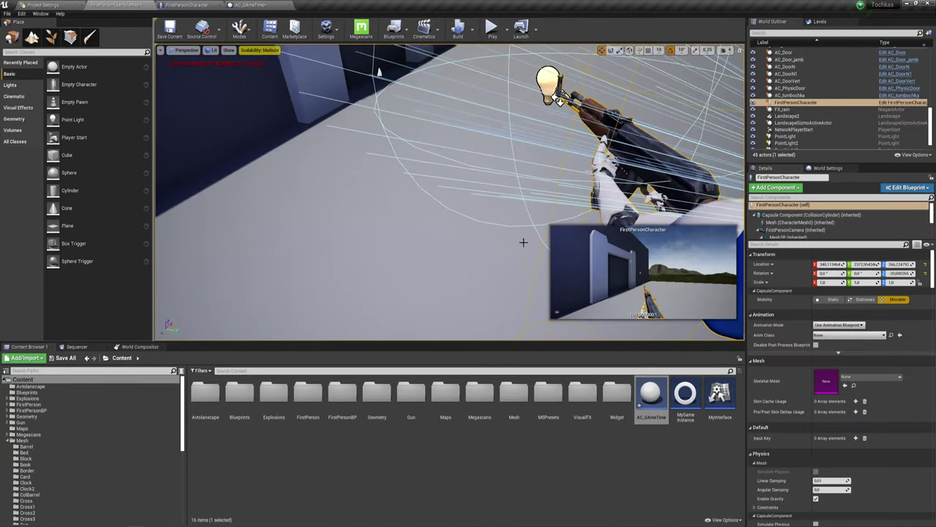
drag(643, 392, 400, 205)
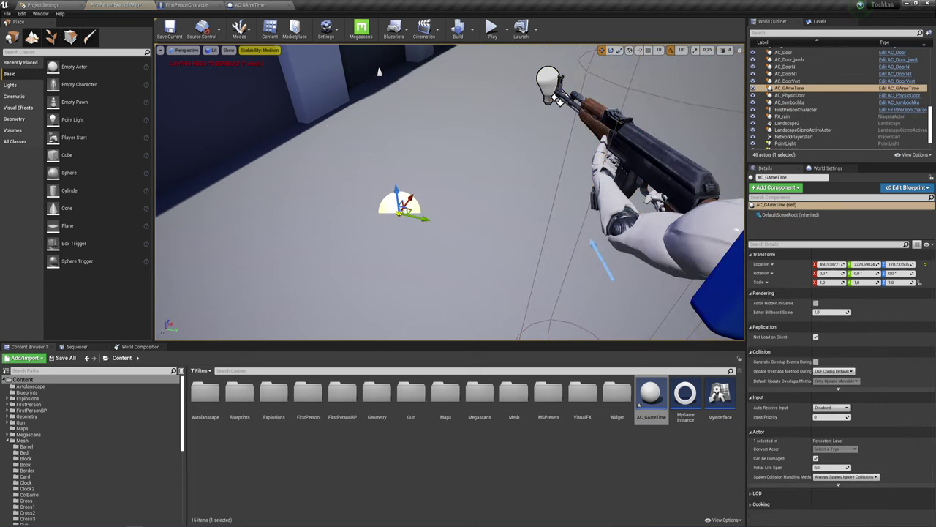
click(491, 27)
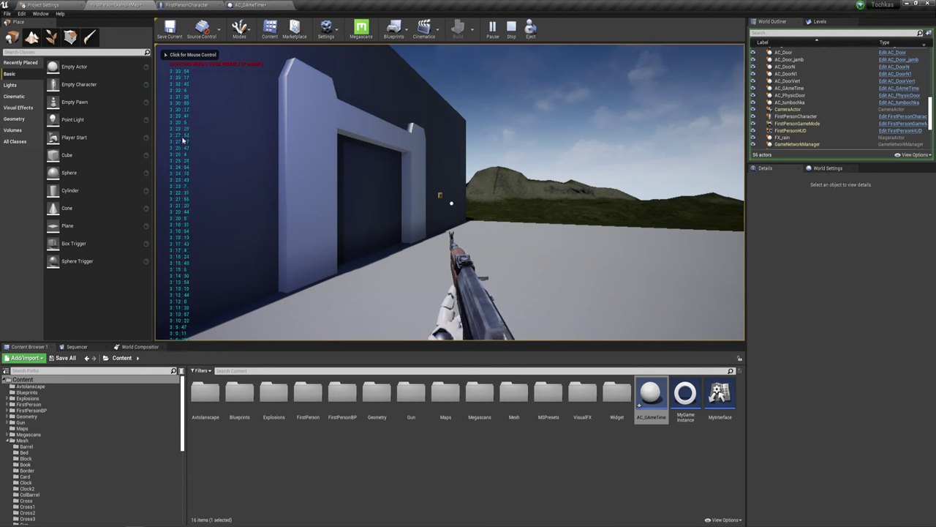
key(Escape)
Set Print String's Duration to 0 and its text colour to pink.
click(289, 5)
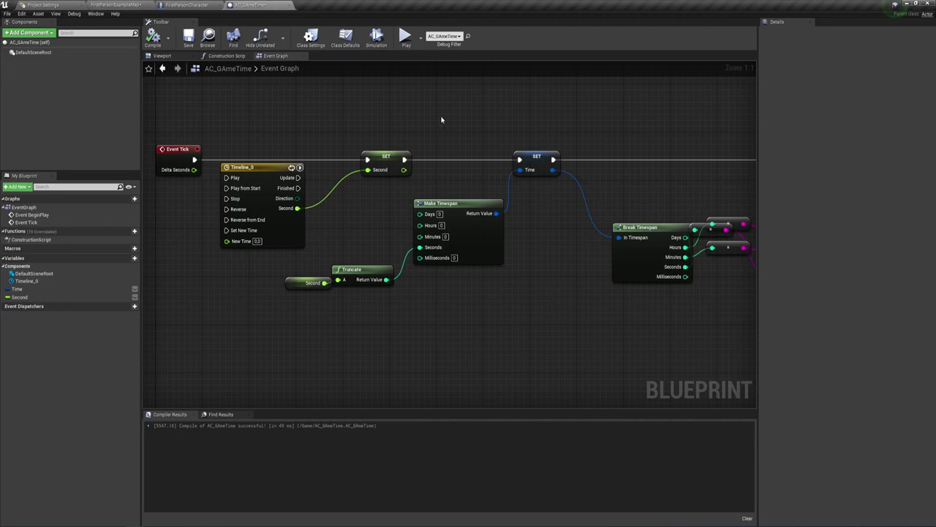
mouse_move(662, 244)
right_down()
mouse_move(547, 283)
mouse_move(603, 231)
right_up()
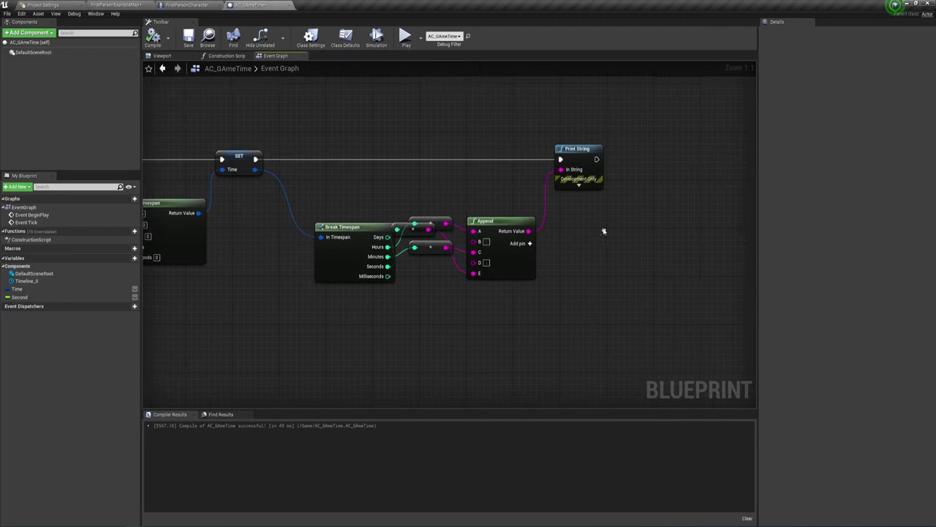
click(579, 184)
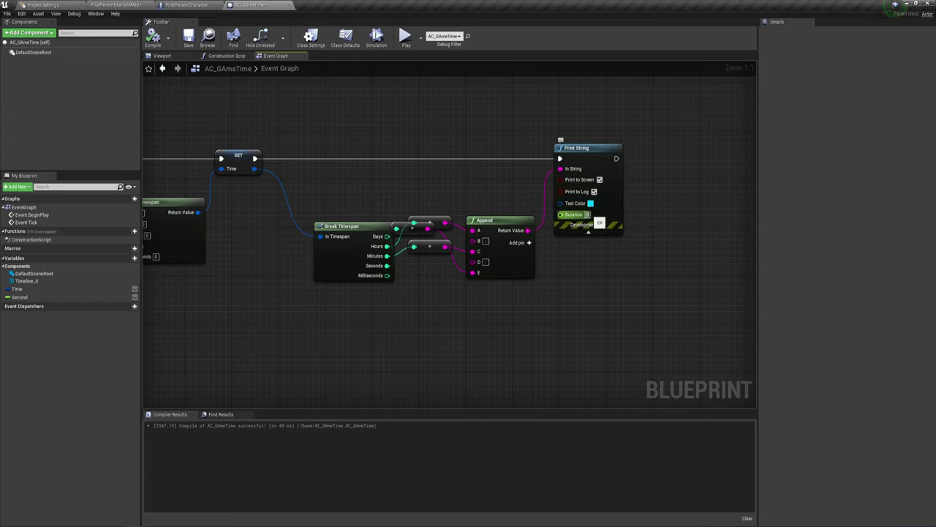
text(0)
key(Return)
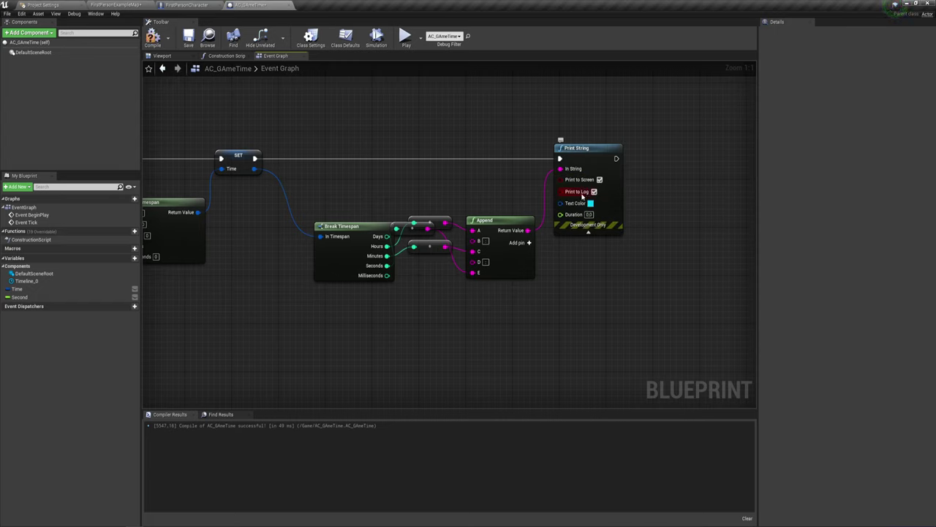
click(591, 203)
drag(655, 256, 686, 256)
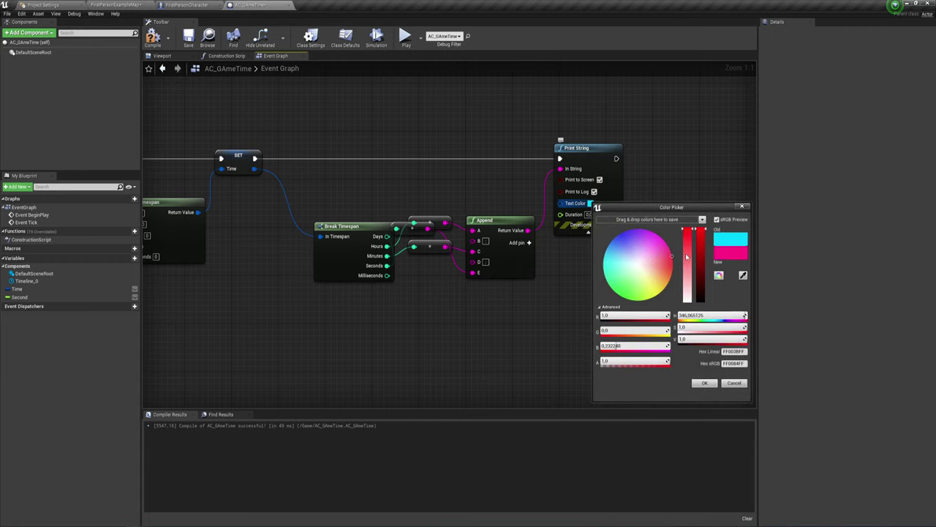
click(704, 383)
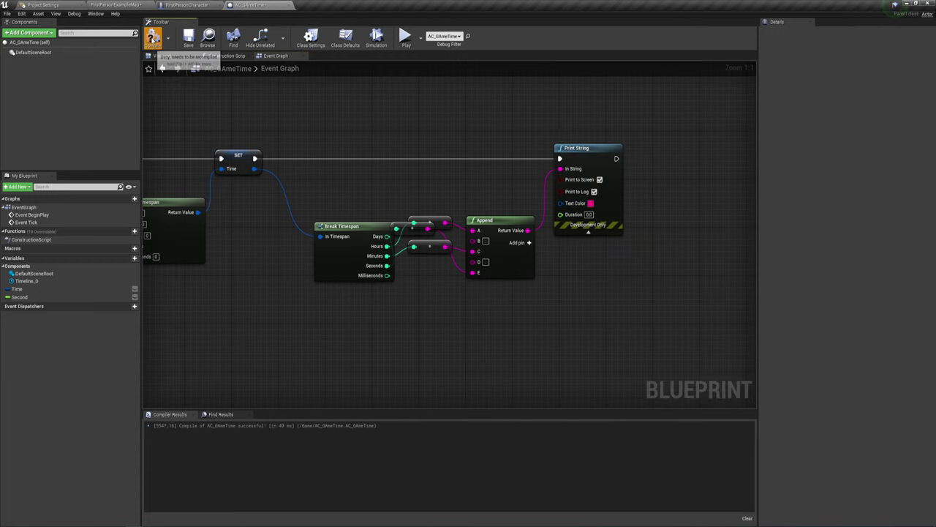
Test-play the level to check the pink time output, then stop.
click(406, 37)
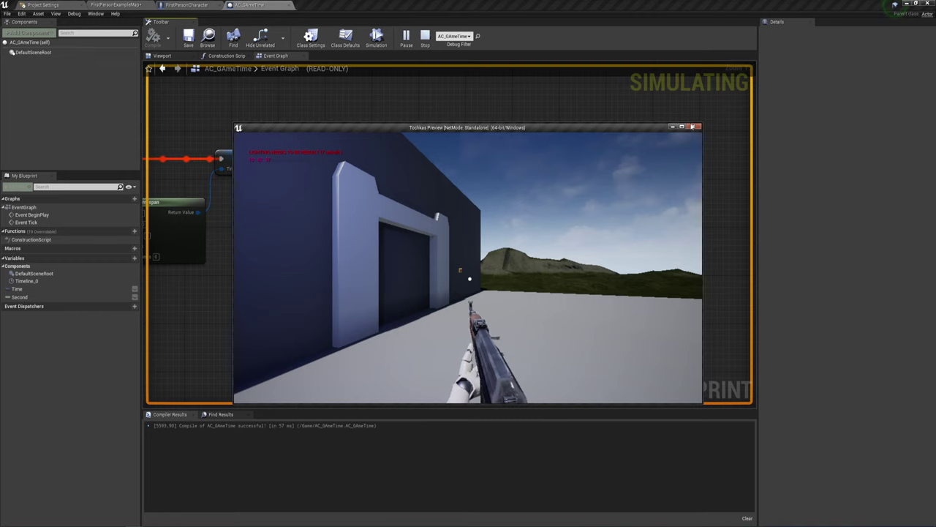
key(Escape)
scroll(523, 199, down, 4)
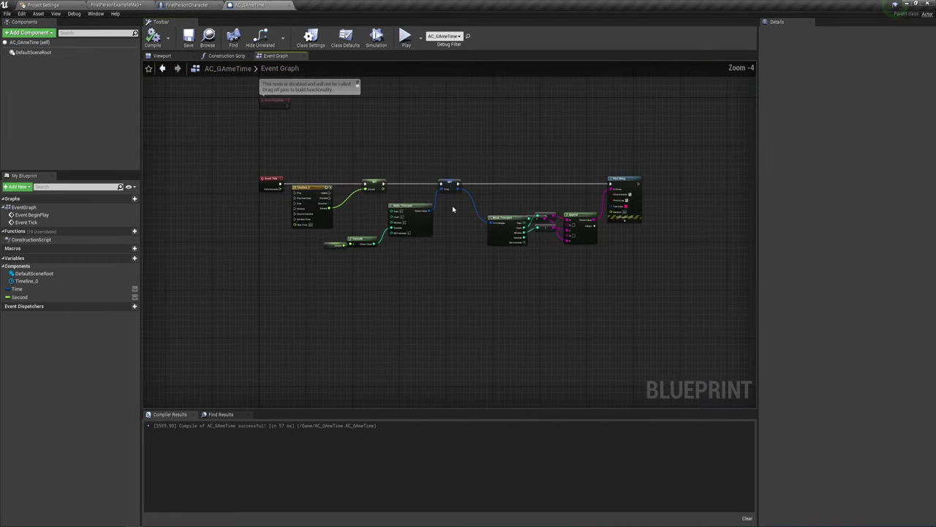
scroll(439, 205, up, 3)
right_drag(389, 197, 460, 196)
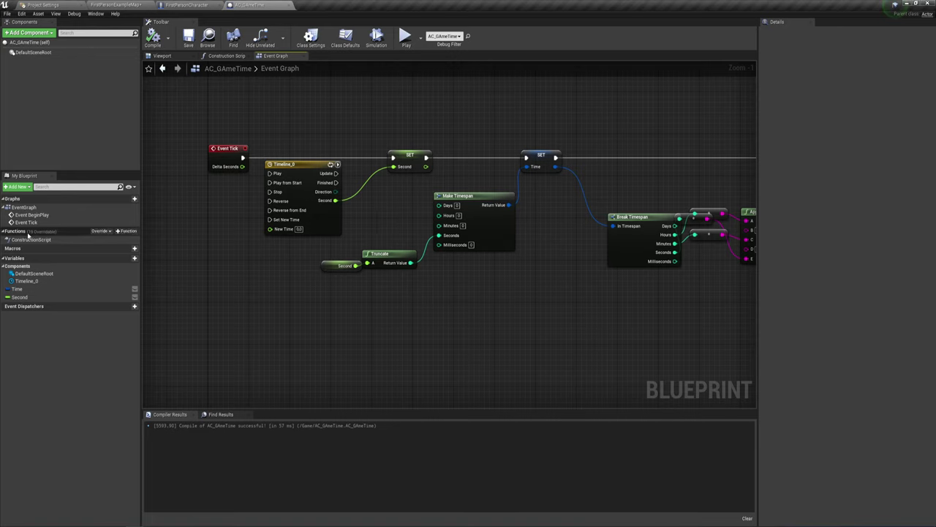
Create New Function 0, place a Timeline_0 get node in it, and search 'set tim' from it.
click(128, 233)
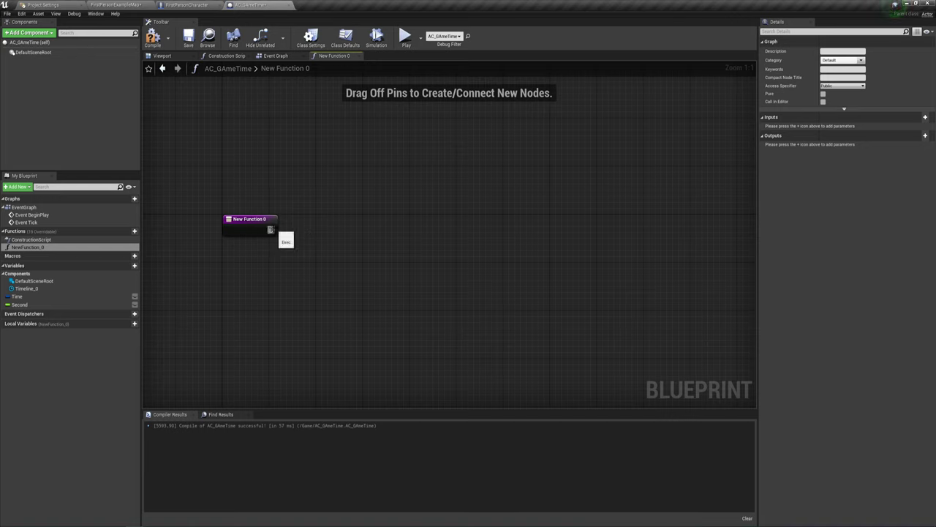
drag(118, 290, 460, 194)
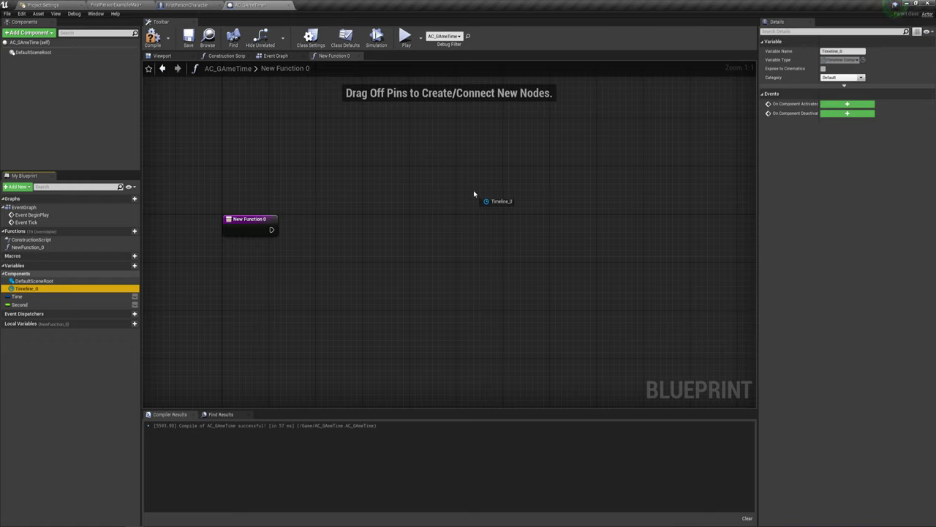
drag(460, 194, 577, 235)
click(481, 200)
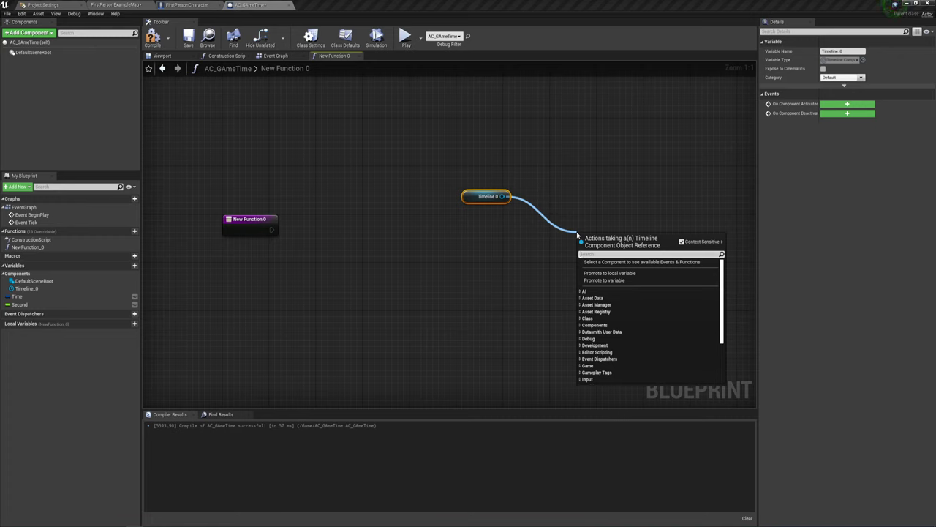
text(set tim)
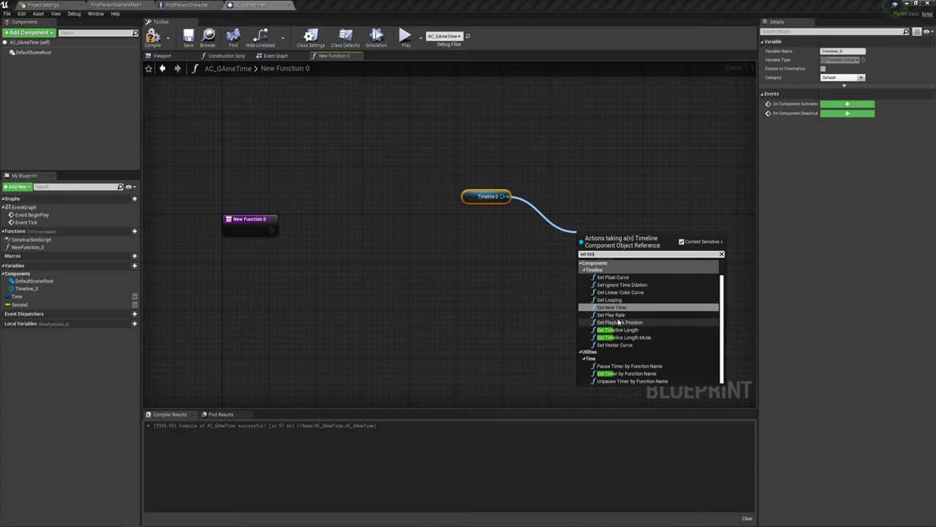
Add a Set Play Rate node targeting Timeline 0, then delete it as the wrong node.
click(619, 319)
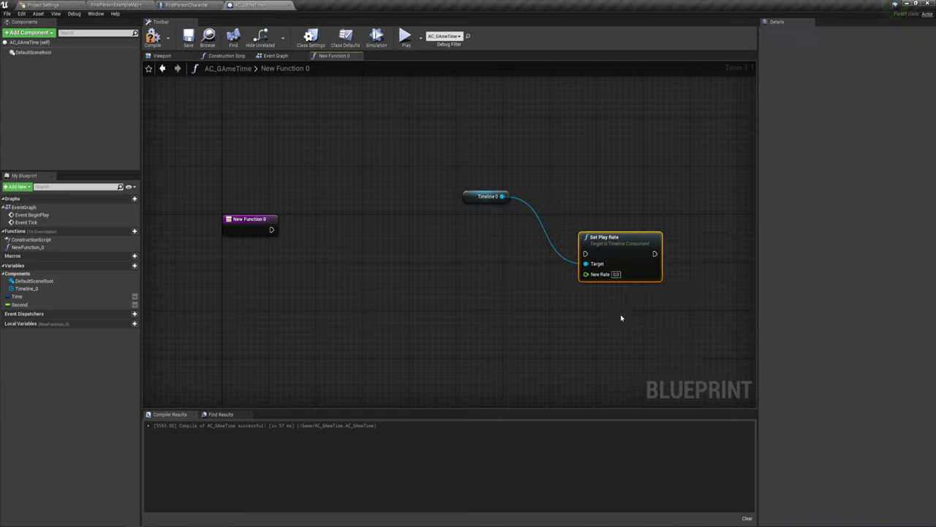
mouse_move(612, 247)
mouse_down()
mouse_move(591, 201)
mouse_move(574, 195)
mouse_move(546, 224)
mouse_up()
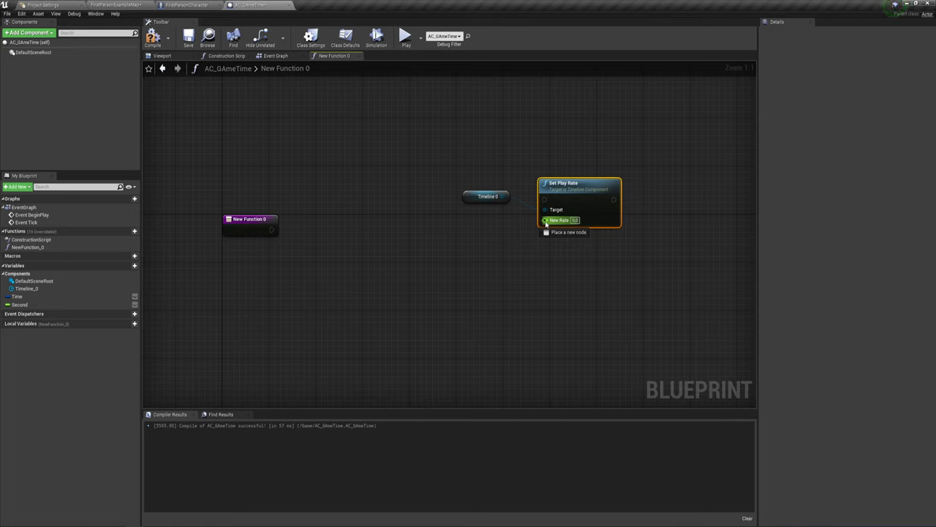
drag(546, 224, 542, 192)
key(Delete)
Add a Set New Time node for Timeline 0 and wire New Function 0's execution into it.
text(set new)
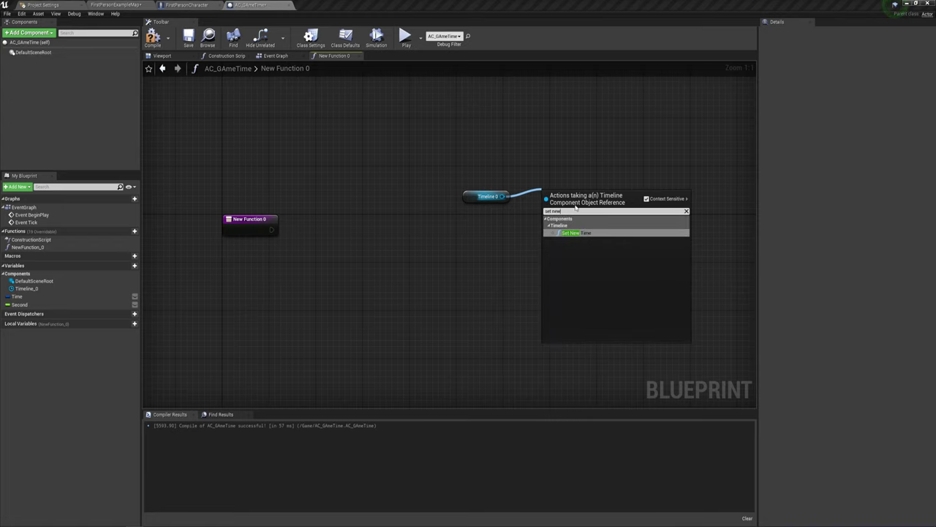
click(585, 232)
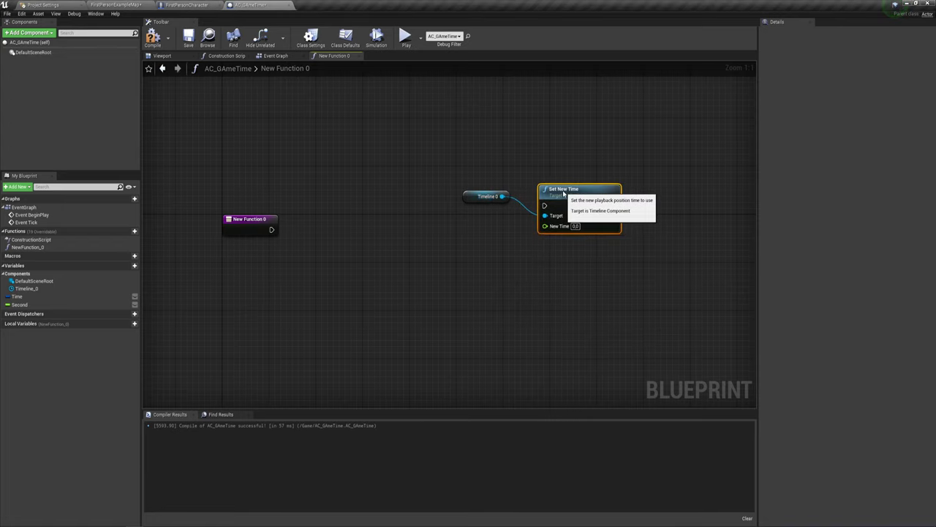
right_drag(355, 225, 431, 235)
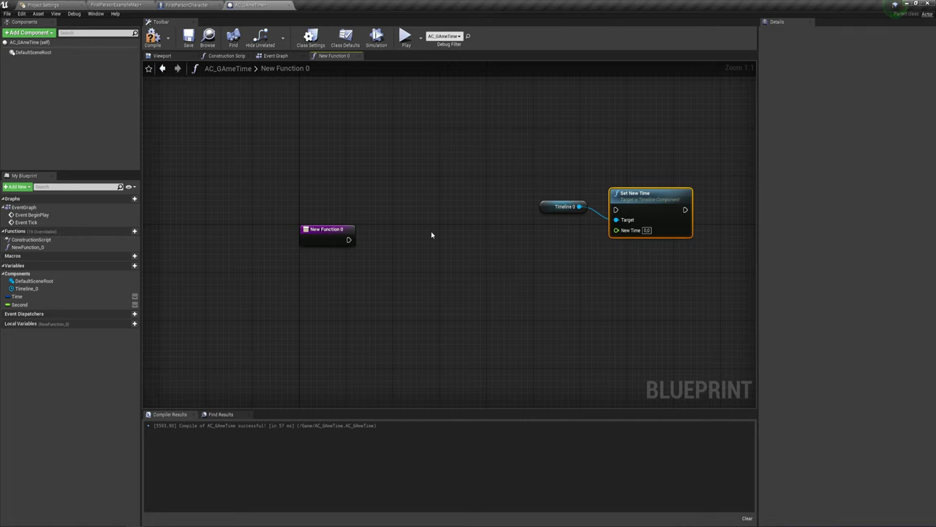
drag(671, 205, 694, 222)
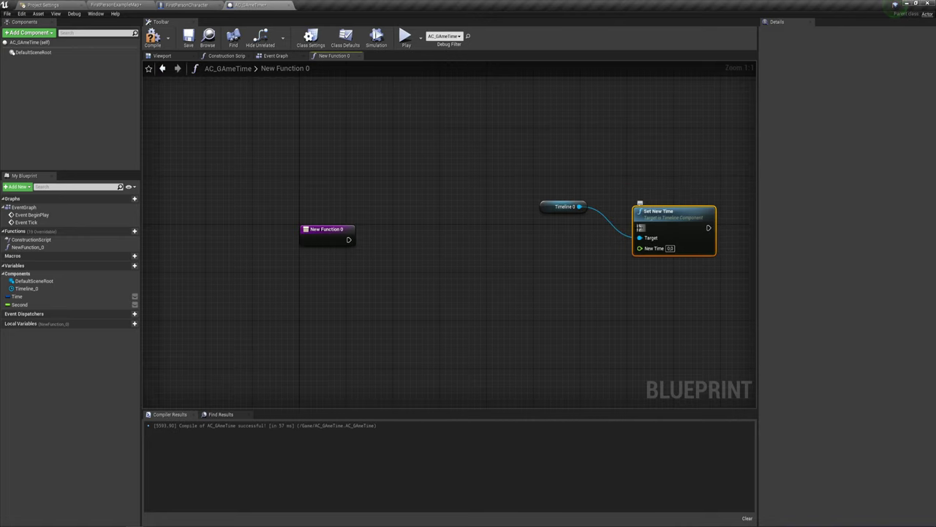
mouse_move(639, 228)
mouse_down()
mouse_move(329, 226)
mouse_move(347, 240)
mouse_up()
click(321, 223)
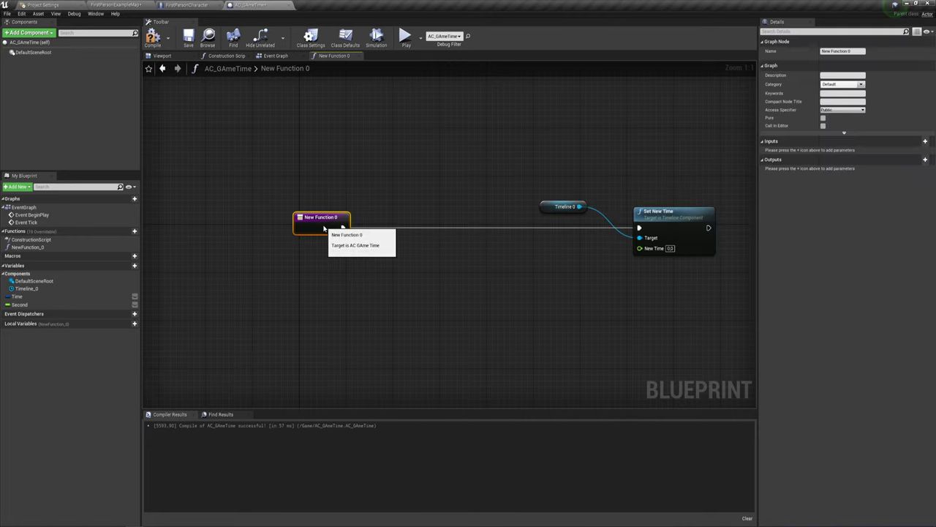
Move Timeline 0 beside Set New Time's Target and show New Function 0's settings.
right_drag(494, 277, 433, 254)
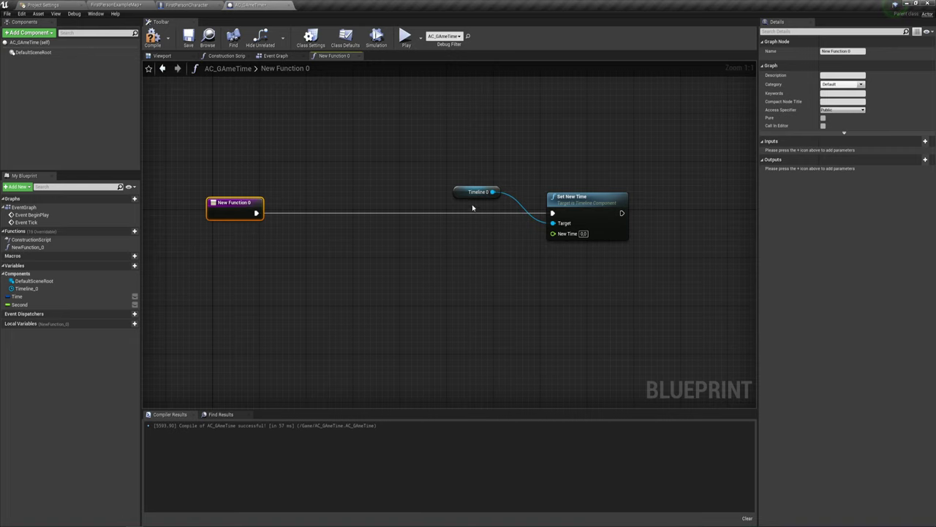
drag(476, 193, 500, 222)
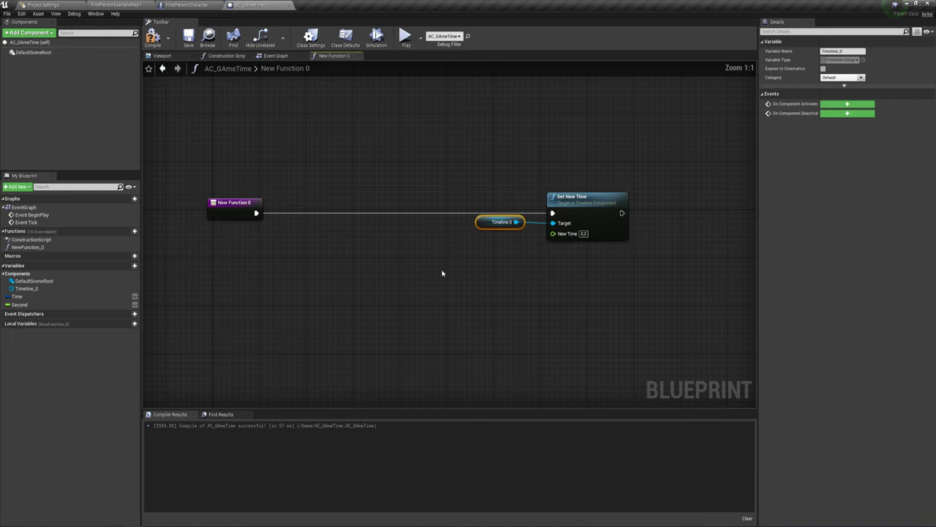
right_drag(442, 274, 464, 272)
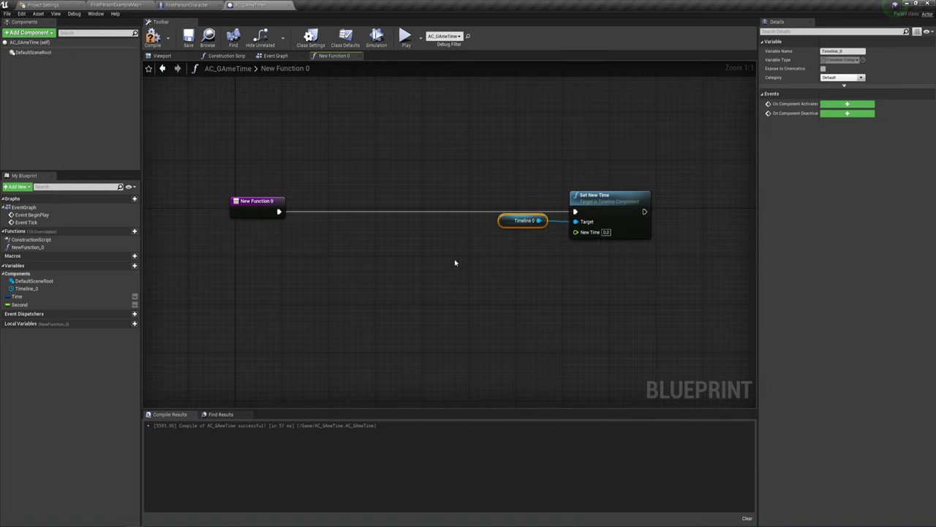
click(265, 213)
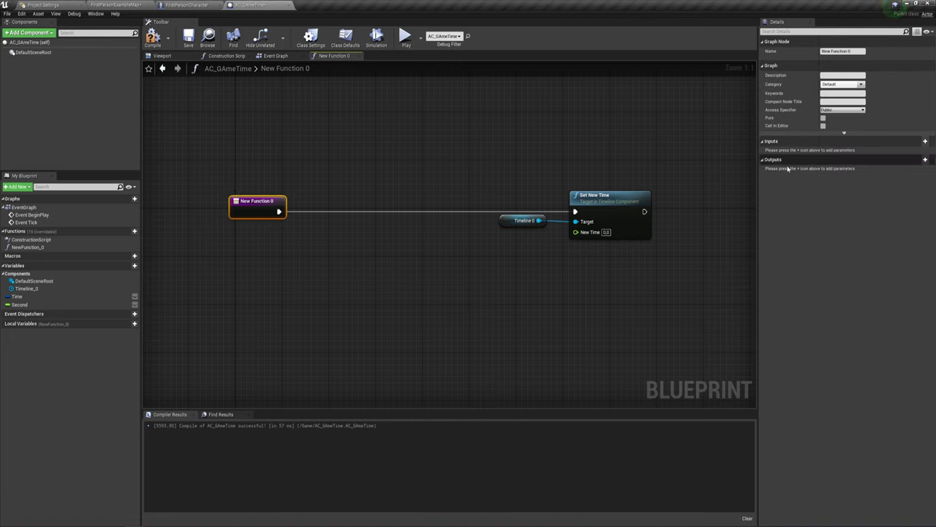
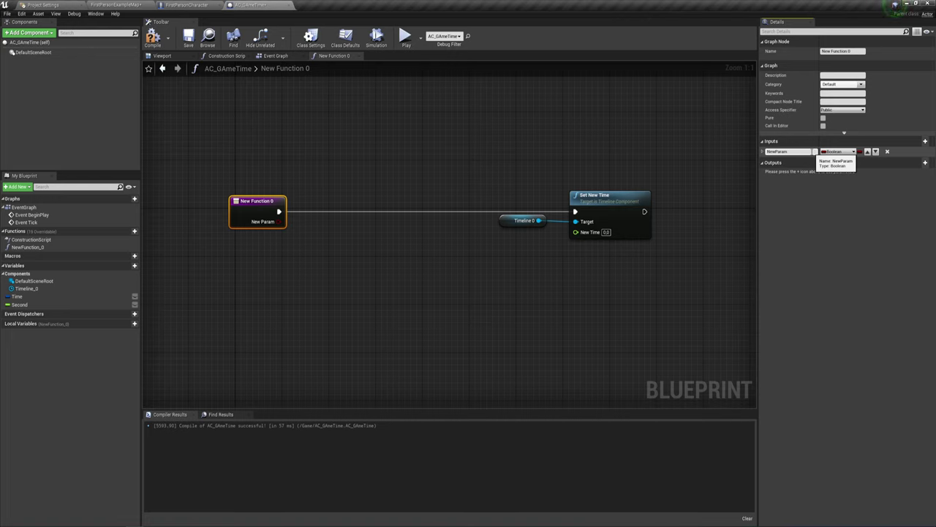
Rename New Function 0's Boolean input NewParam to Time and change its type to Timespan.
click(776, 151)
text(Time)
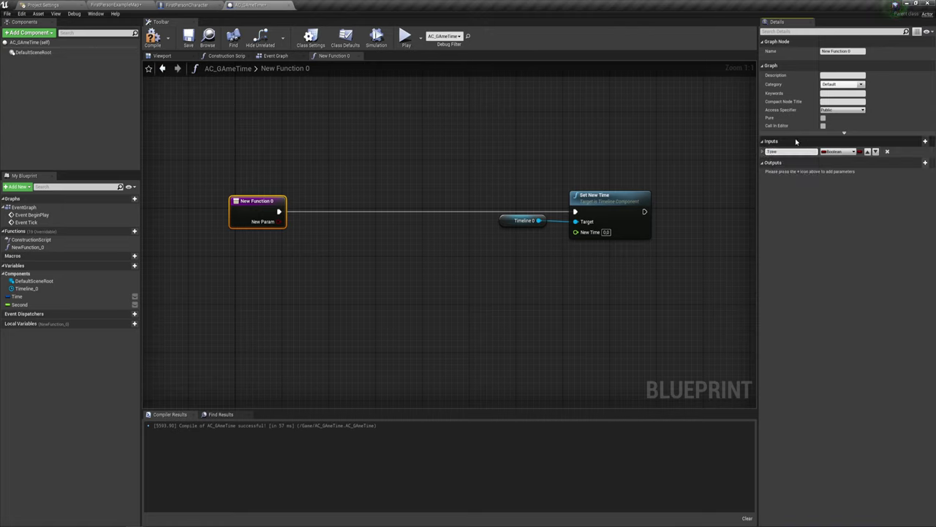
click(838, 152)
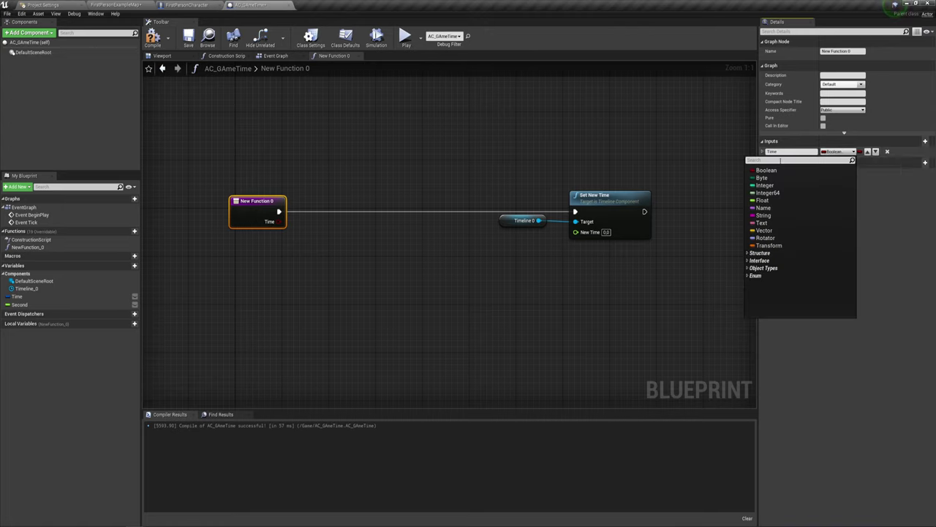
text(Time)
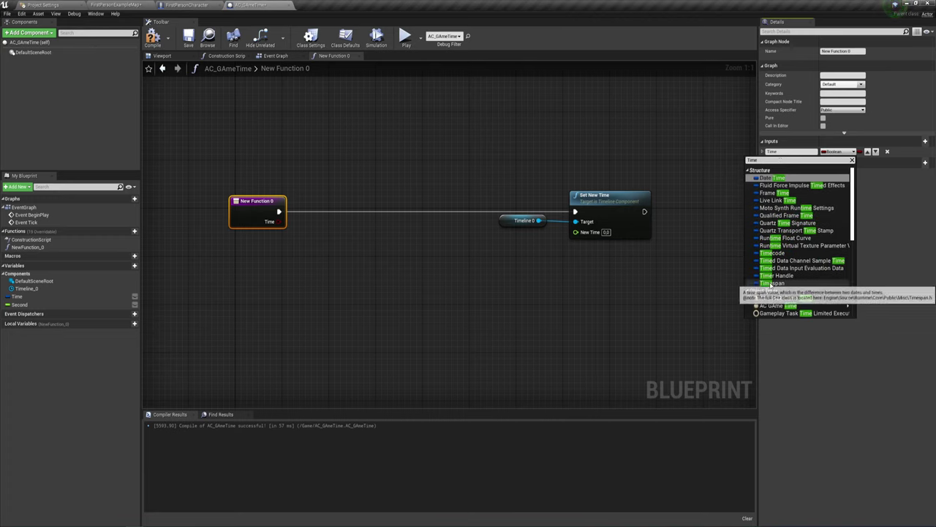
click(772, 283)
click(263, 304)
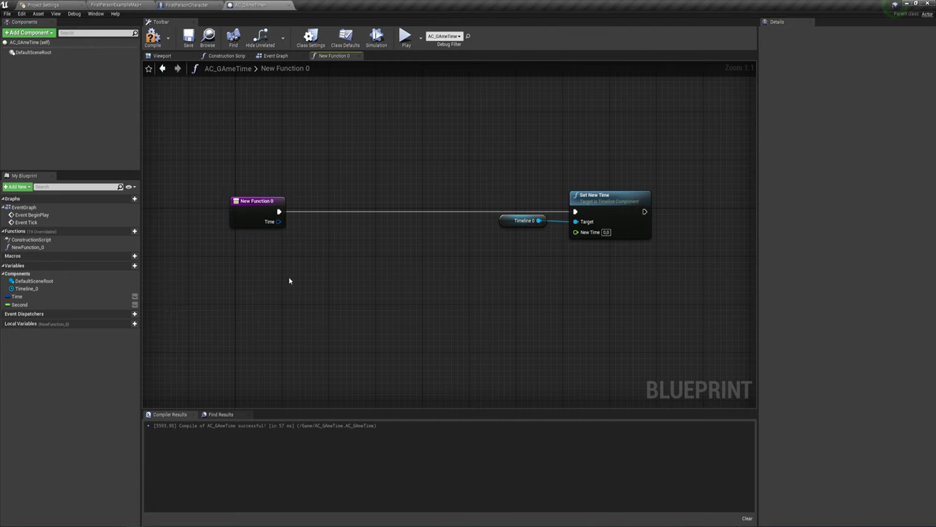
right_drag(288, 278, 272, 259)
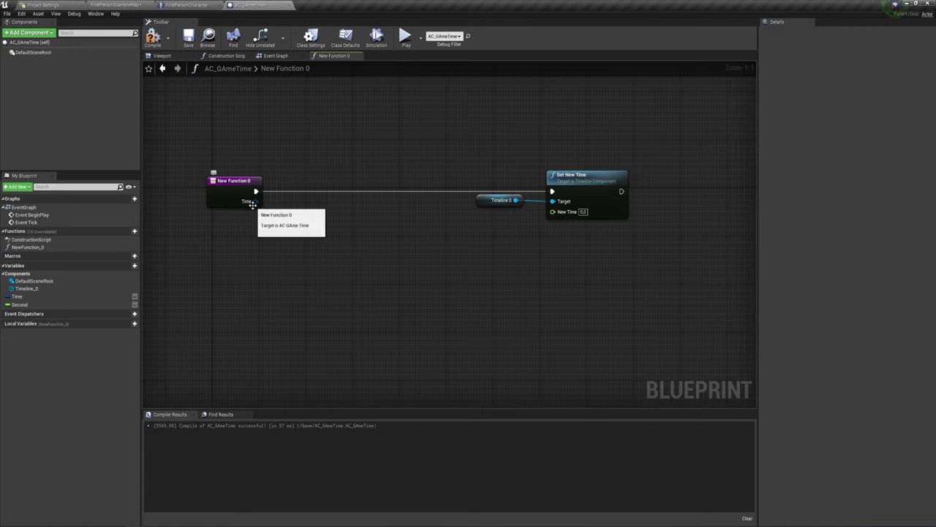
drag(253, 205, 288, 256)
Add a Break Timespan node fed by the Time input and position it.
click(319, 346)
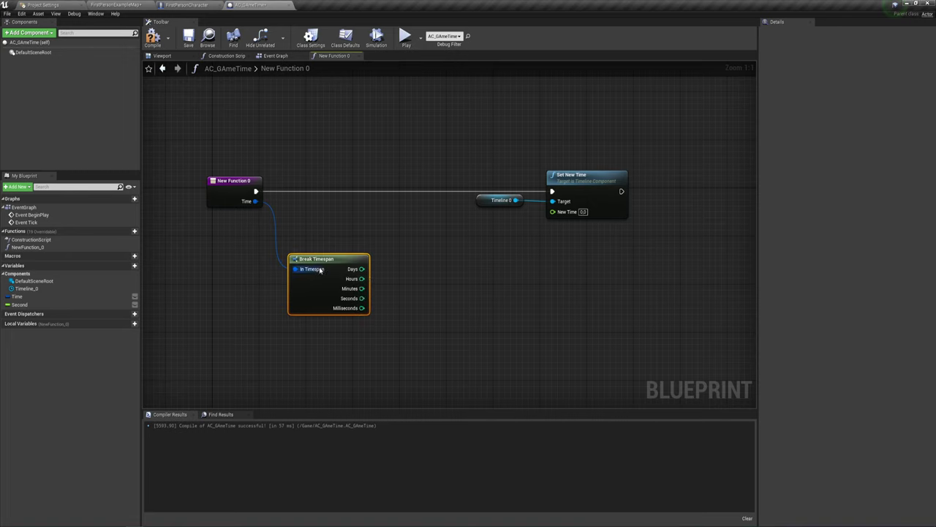
right_click(286, 243)
click(272, 265)
drag(314, 259, 289, 234)
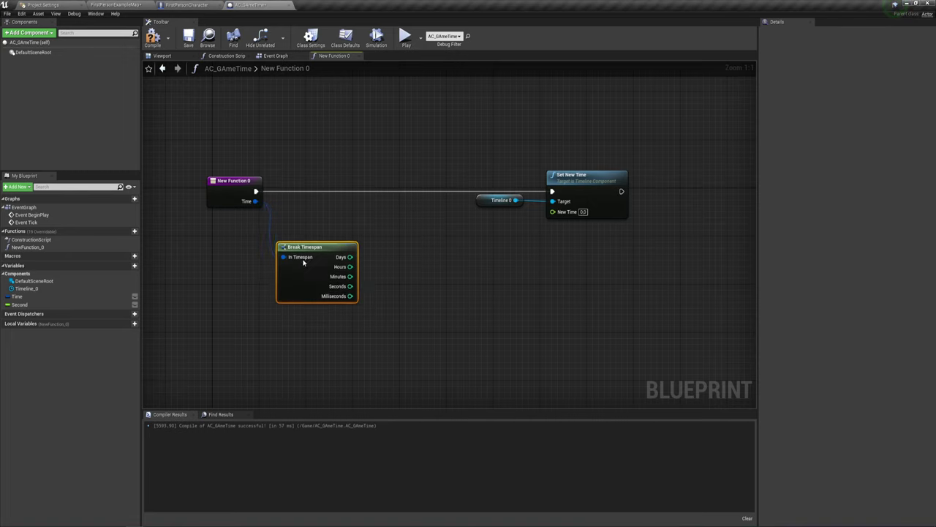
right_drag(448, 265, 433, 265)
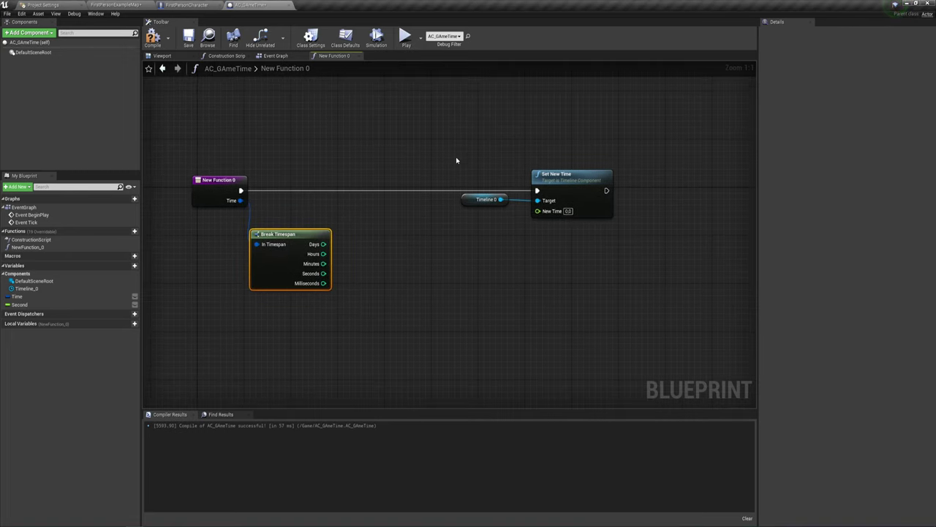
Move the Timeline 0 and Set New Time nodes further right to make room.
drag(469, 167, 598, 236)
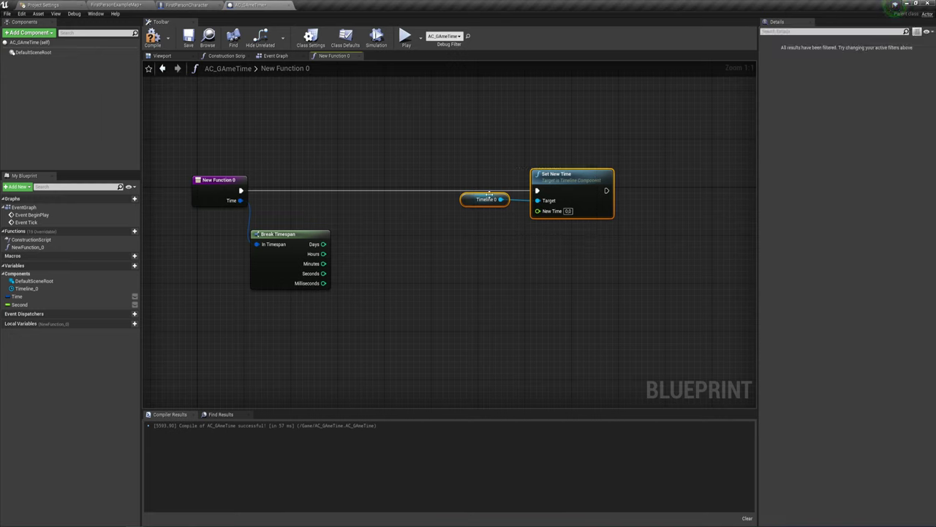
drag(538, 172, 562, 172)
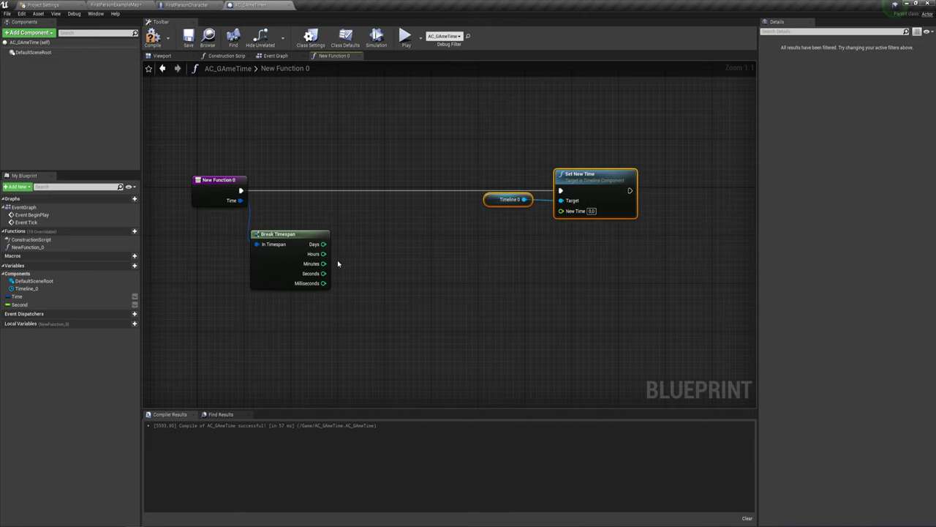
right_drag(354, 291, 290, 253)
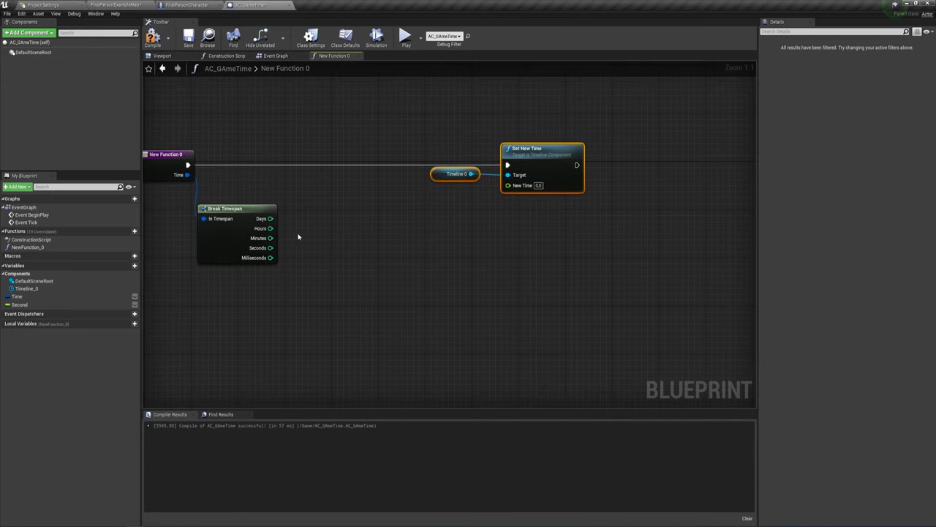
drag(224, 195, 293, 283)
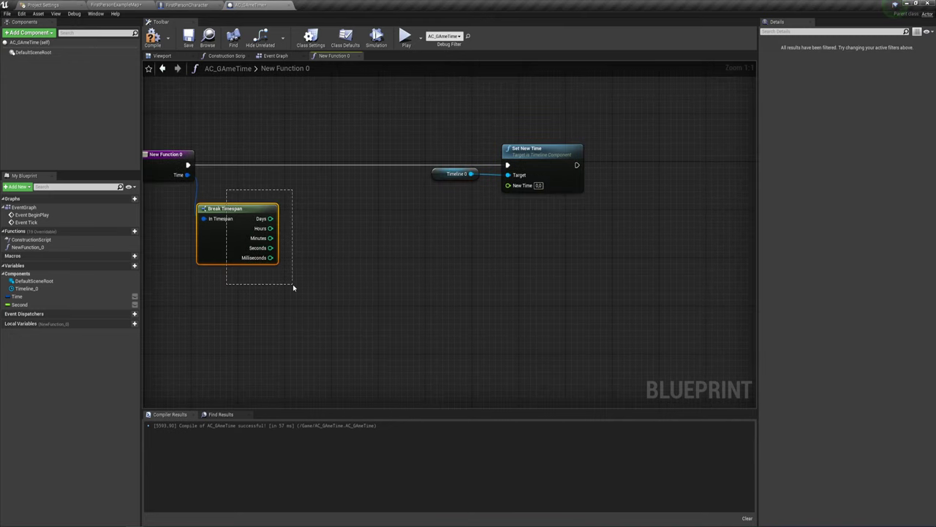
right_drag(444, 249, 457, 258)
mouse_move(456, 215)
mouse_down()
mouse_move(527, 179)
mouse_move(612, 170)
mouse_up()
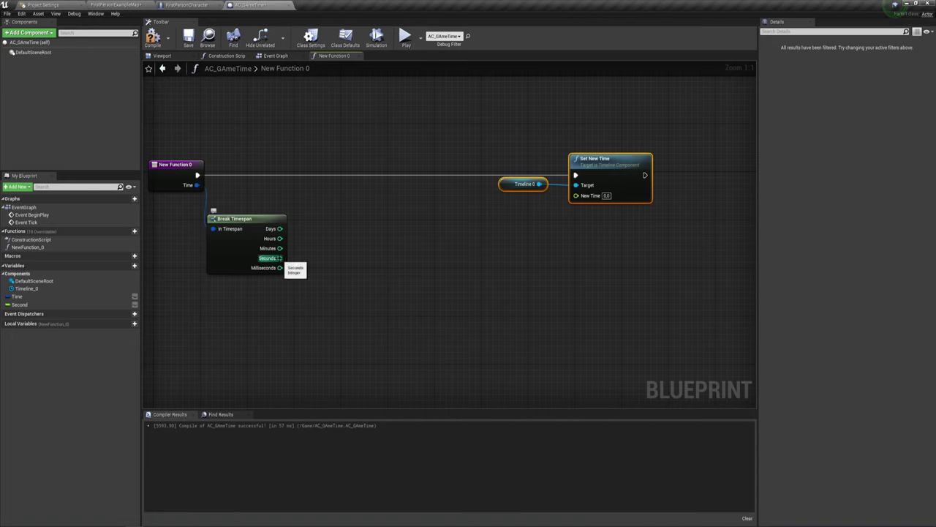
Create an int-to-float conversion of Break Timespan's Seconds and place it beside the node.
drag(281, 259, 338, 270)
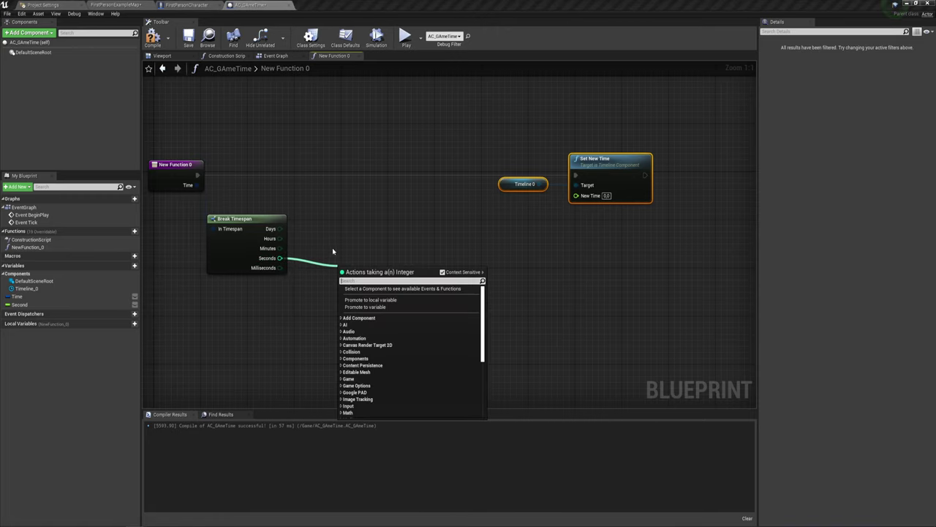
click(490, 234)
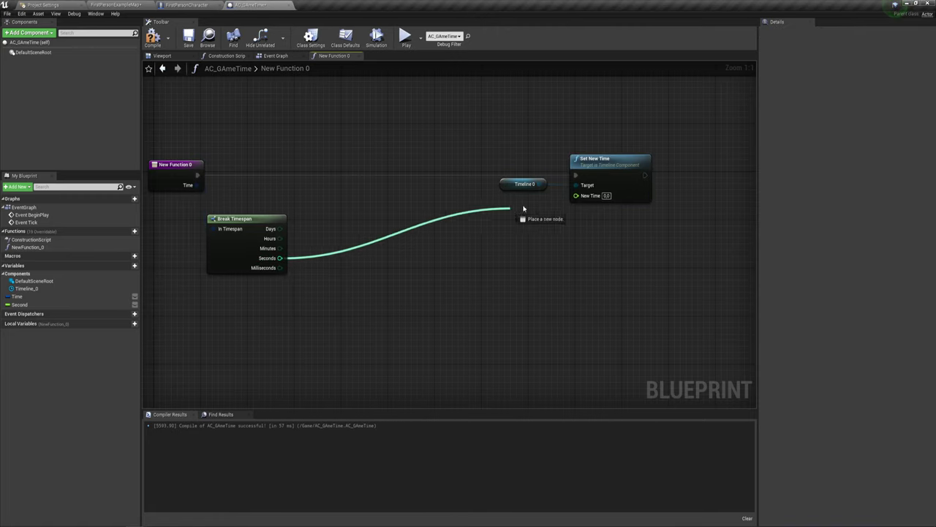
drag(280, 259, 576, 194)
drag(418, 196, 412, 267)
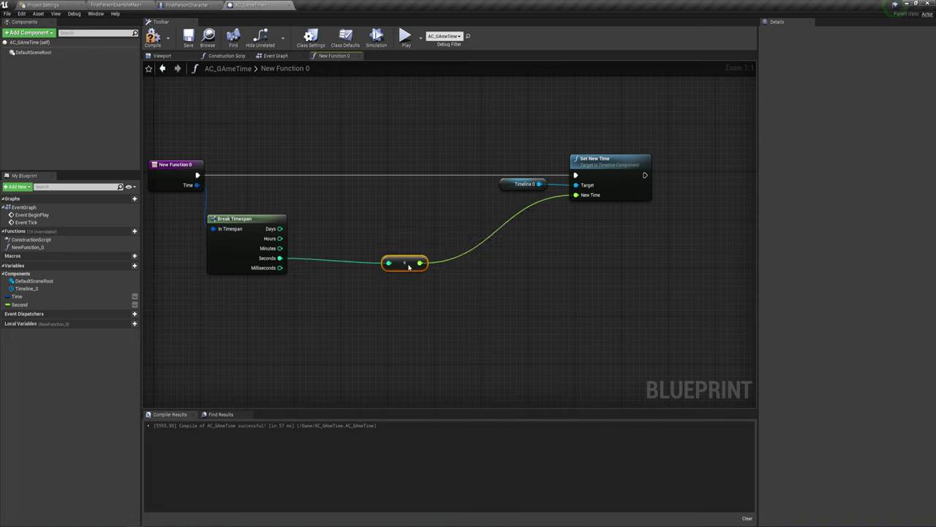
drag(372, 224, 435, 293)
alt+click(461, 256)
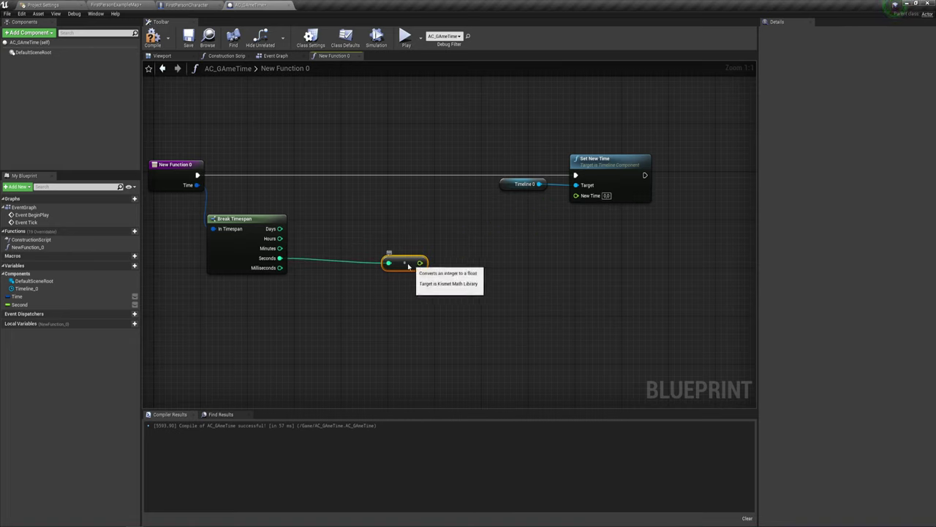
drag(419, 262, 342, 257)
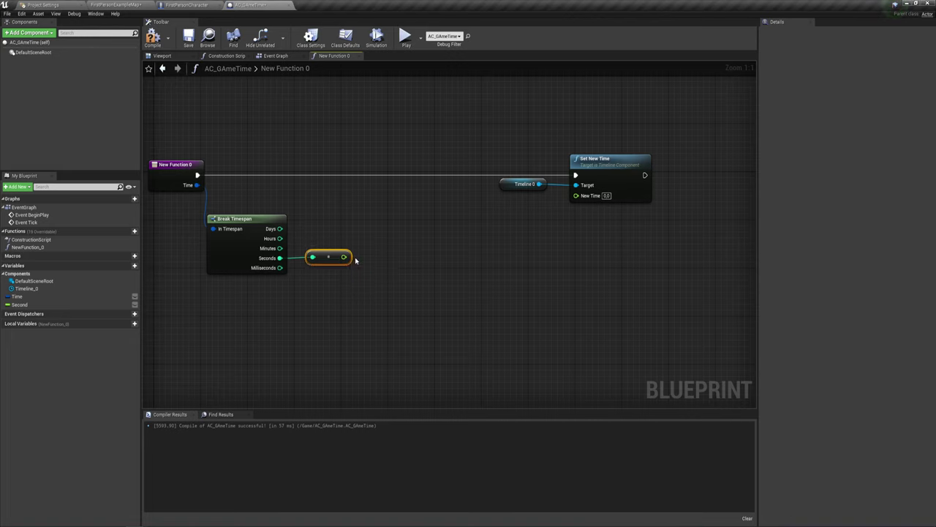
Divide the converted seconds by 60.0 with a float division node.
drag(343, 256, 407, 290)
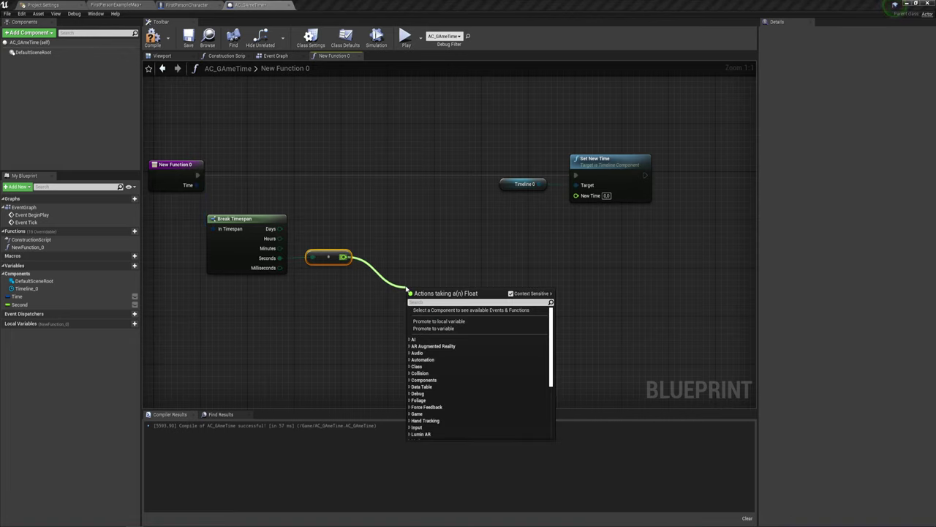
text(/)
click(435, 323)
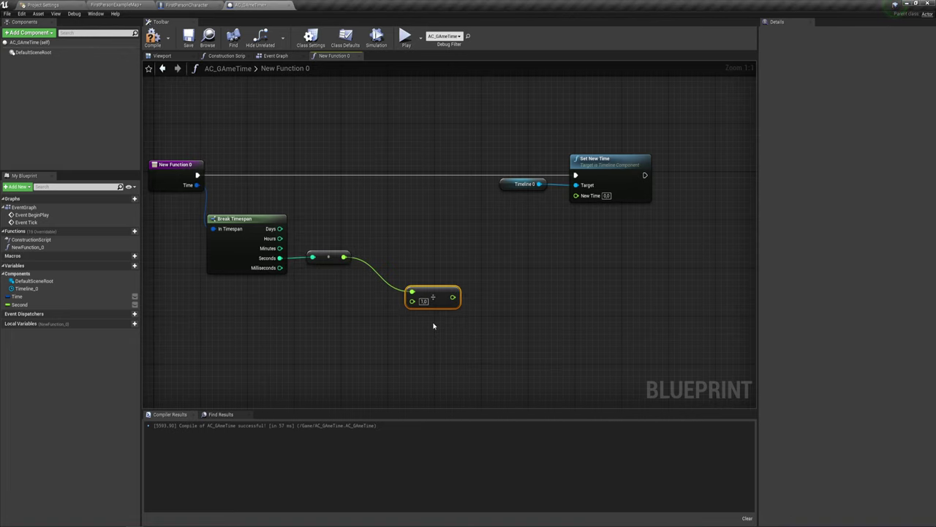
drag(374, 263, 392, 263)
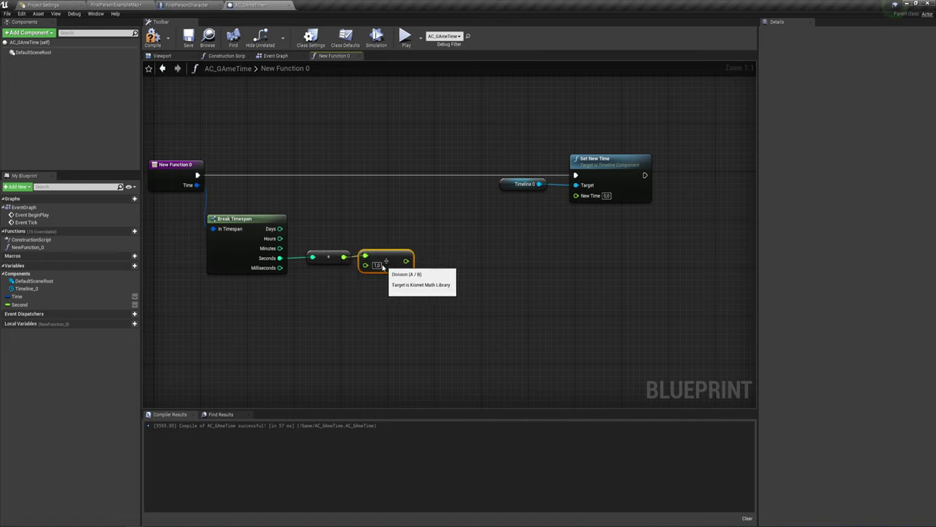
text(60)
key(Return)
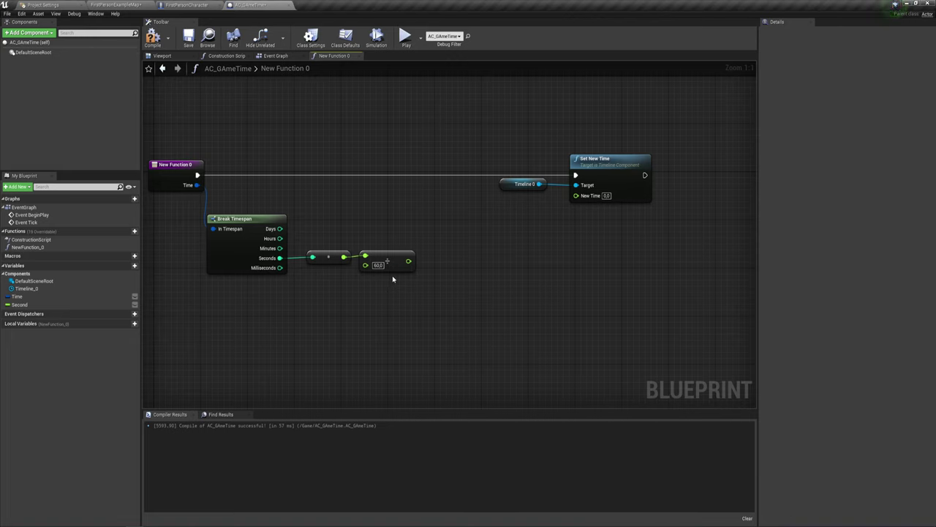
Create float conversions for Break Timespan's Hours and Minutes outputs, unhooked from New Time.
drag(279, 248, 583, 196)
drag(280, 239, 582, 195)
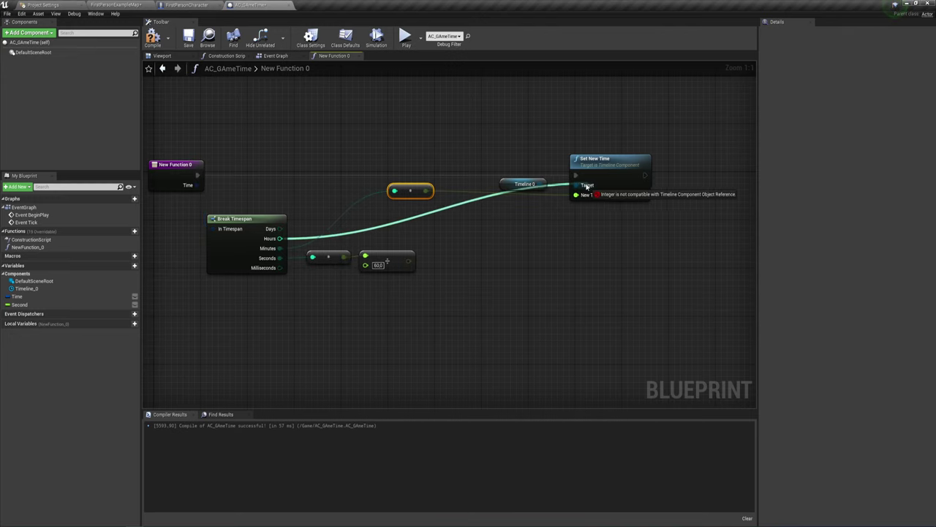
mouse_move(433, 191)
mouse_down()
mouse_move(387, 210)
mouse_move(384, 227)
mouse_up()
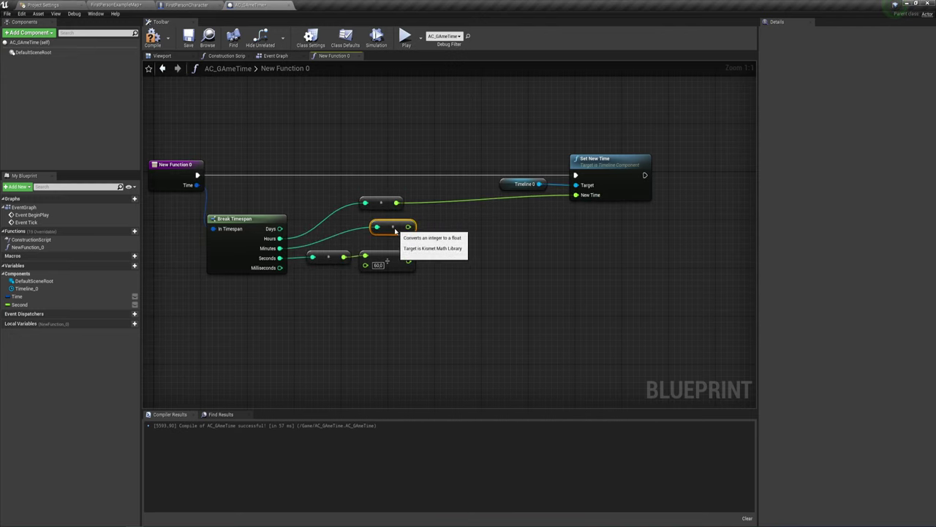
click(443, 204)
alt+click(443, 203)
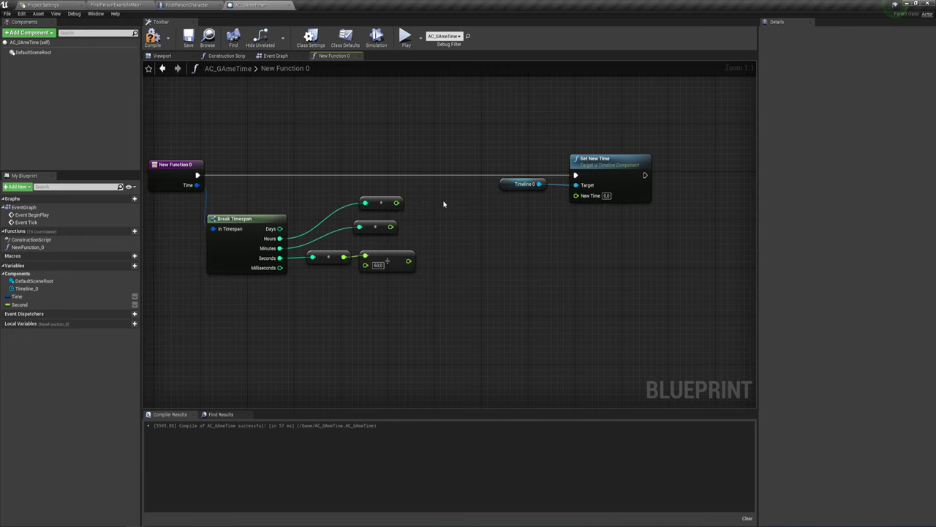
drag(453, 233, 357, 195)
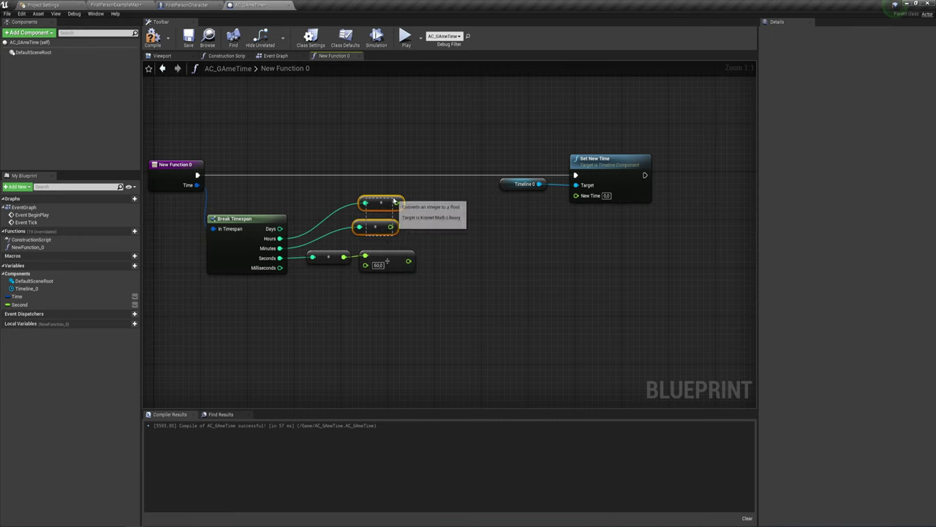
right_drag(485, 253, 441, 240)
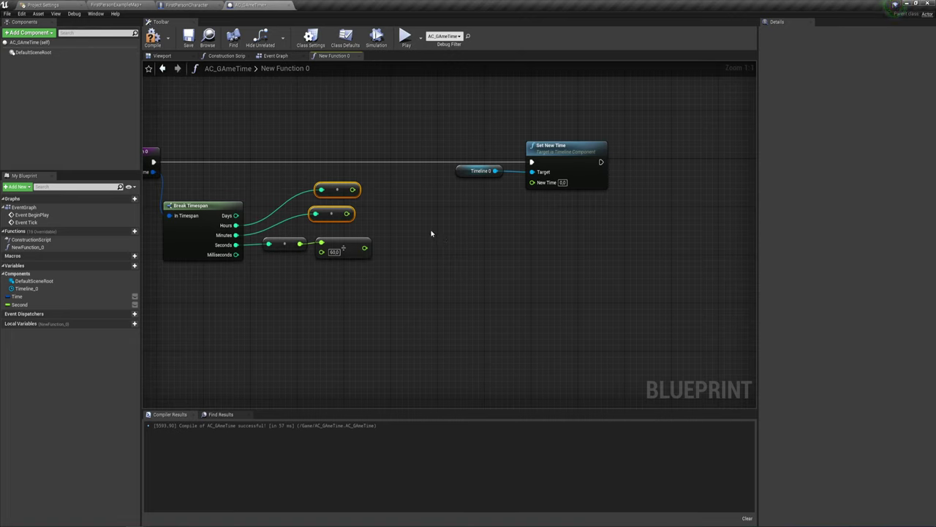
Add the converted minutes to the seconds divided by 60.0 with a float add node.
drag(349, 214, 389, 228)
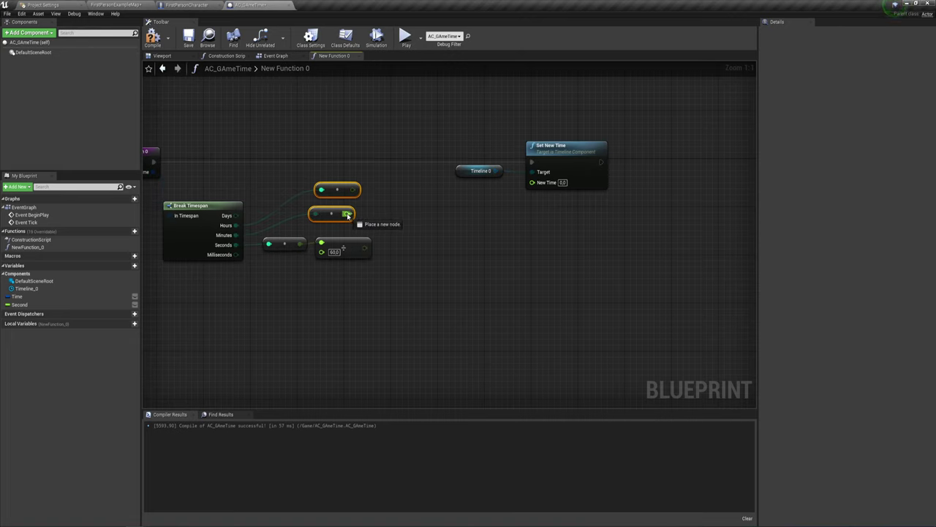
text(*)
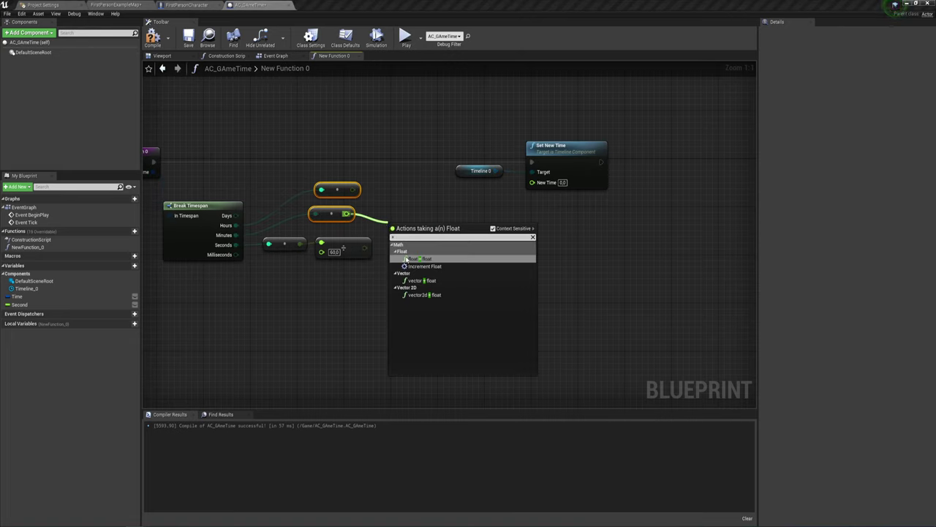
click(408, 259)
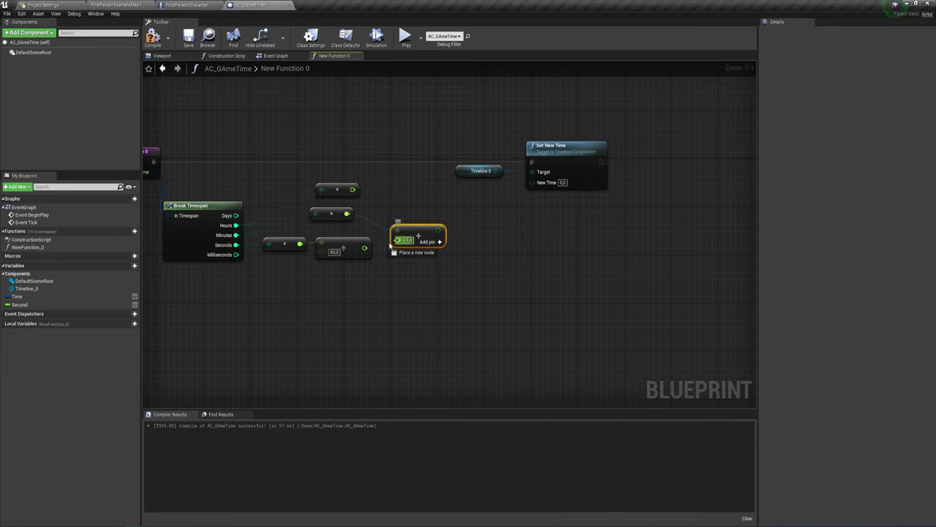
drag(397, 240, 363, 249)
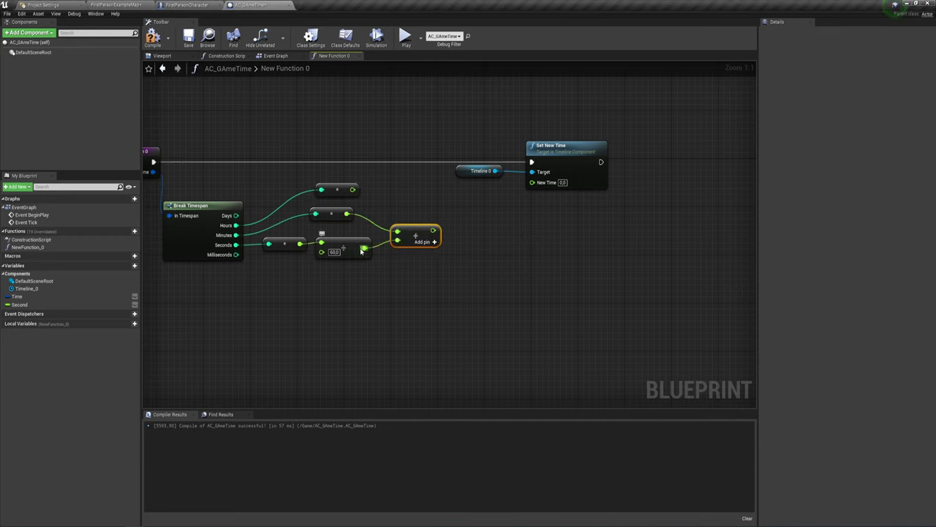
drag(335, 218, 335, 230)
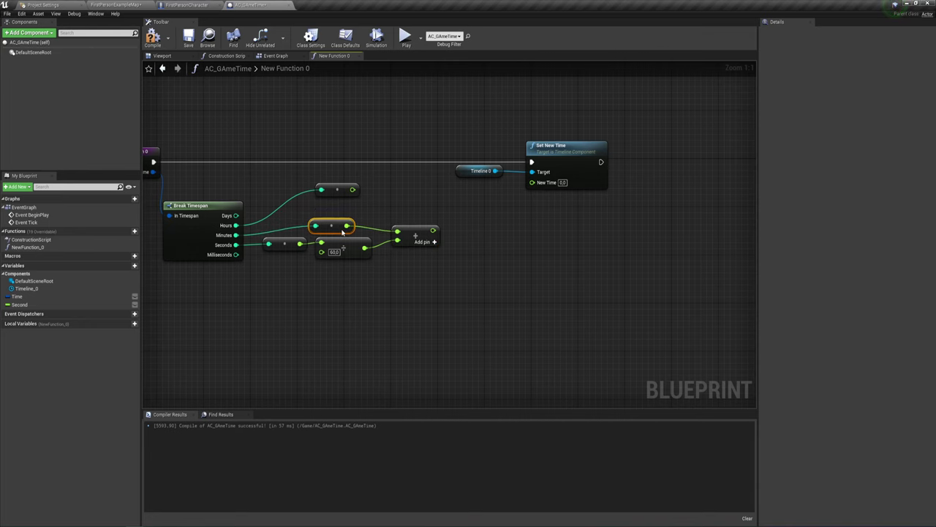
right_drag(409, 273, 345, 281)
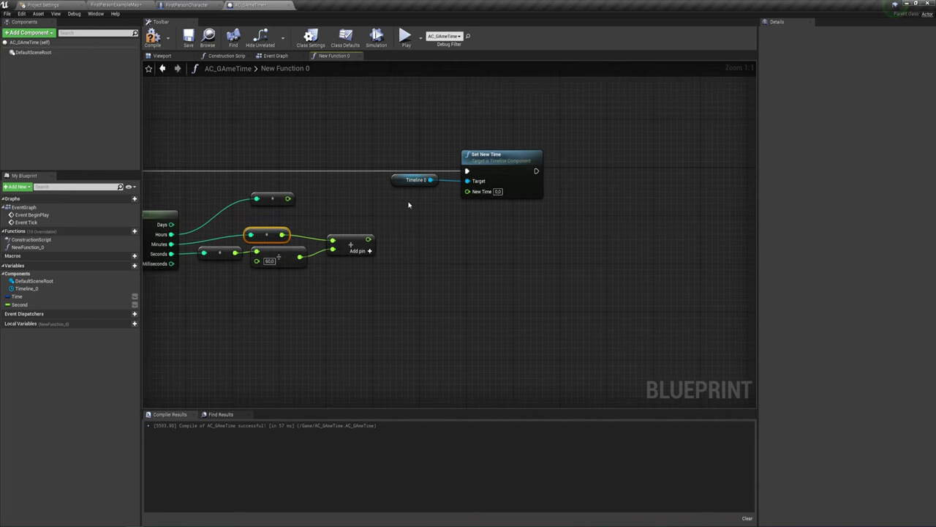
mouse_move(409, 205)
mouse_down()
mouse_move(512, 168)
mouse_move(620, 165)
mouse_up()
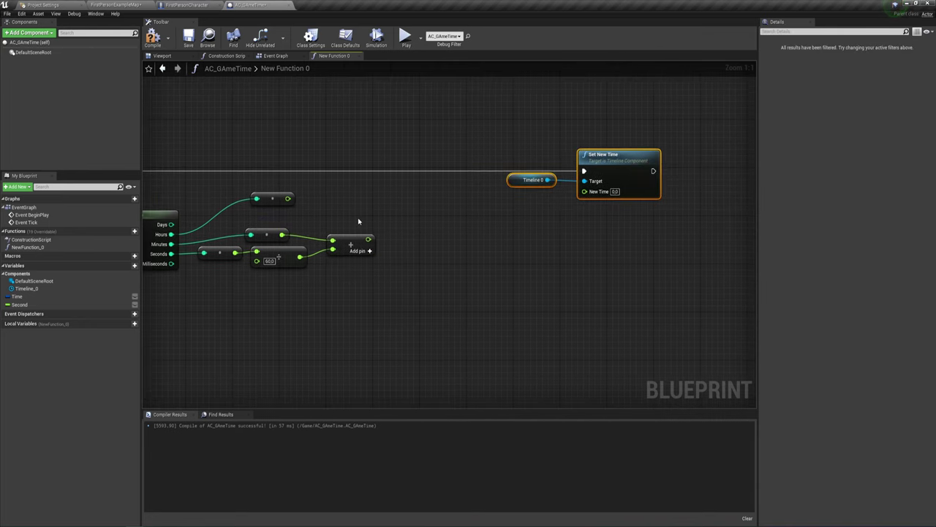
right_drag(358, 221, 443, 221)
drag(356, 199, 350, 216)
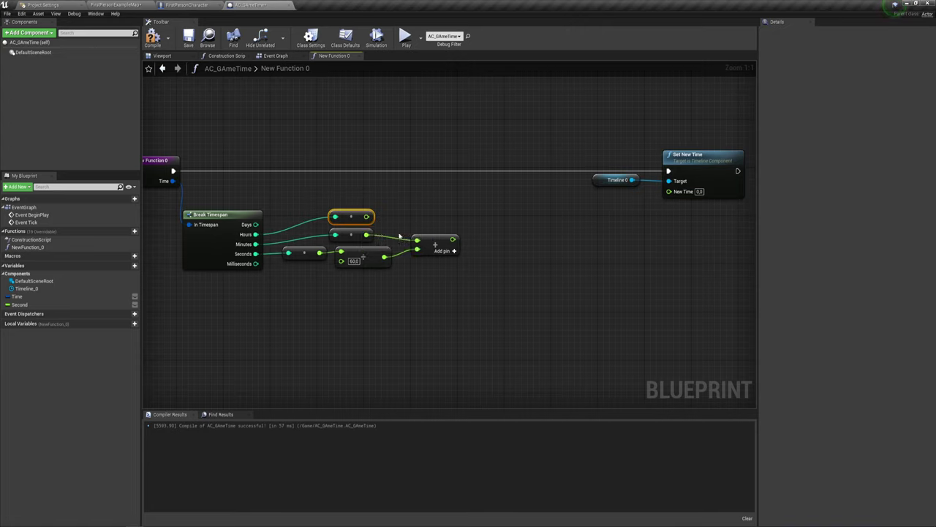
drag(345, 285, 425, 259)
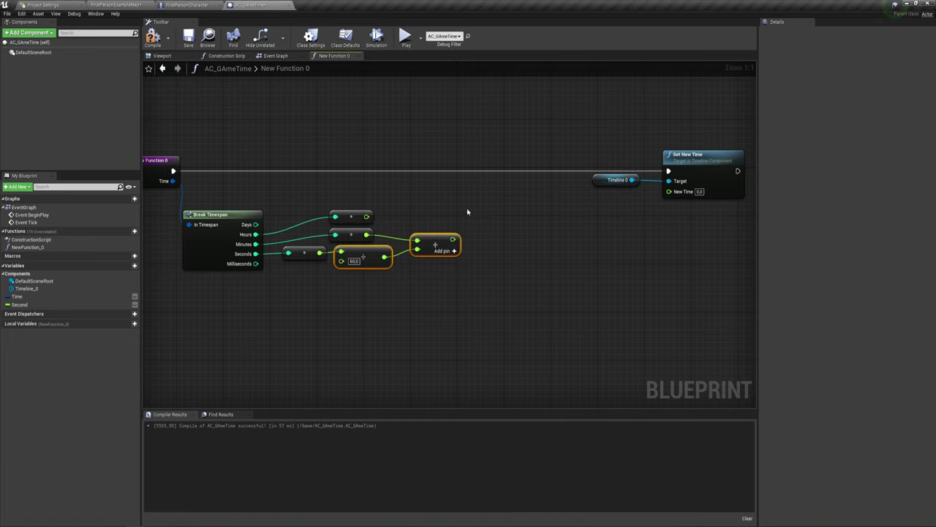
Duplicate the divide and add nodes and feed the minutes-plus-seconds sum into the new divide by 60.0.
key(ctrl+c)
key(ctrl+v)
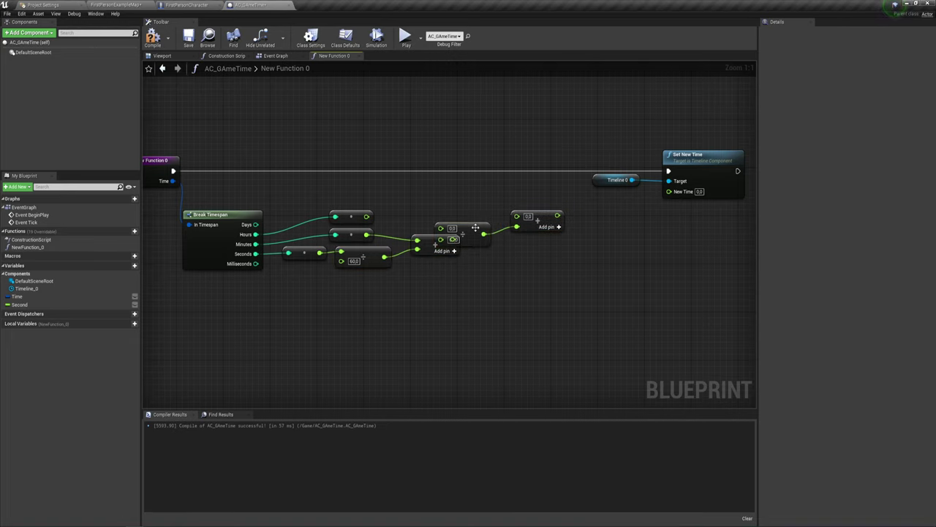
drag(454, 232, 557, 220)
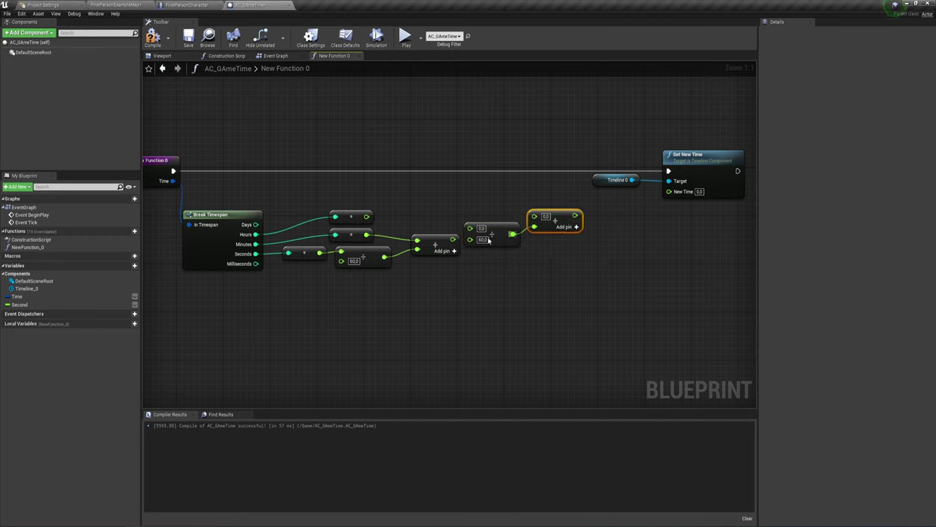
drag(366, 216, 462, 221)
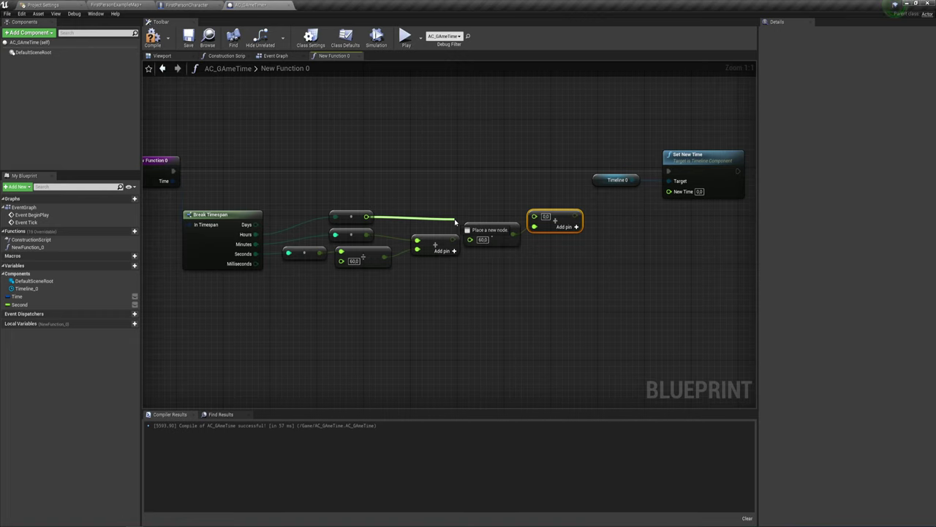
mouse_move(462, 221)
mouse_down()
mouse_move(439, 216)
mouse_move(514, 248)
mouse_up()
click(394, 232)
Add the converted hours to that quotient and wire the total into Set New Time's New Time.
drag(425, 241, 429, 235)
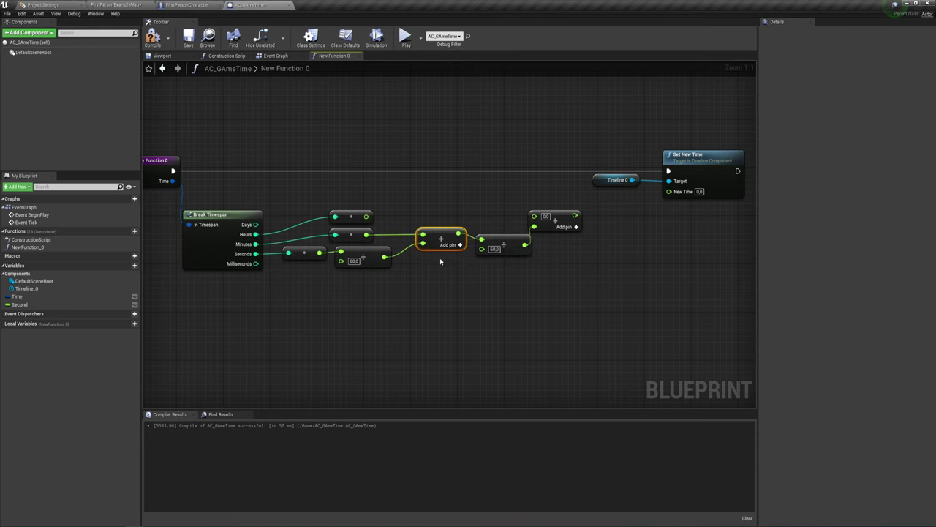
right_drag(500, 264, 415, 261)
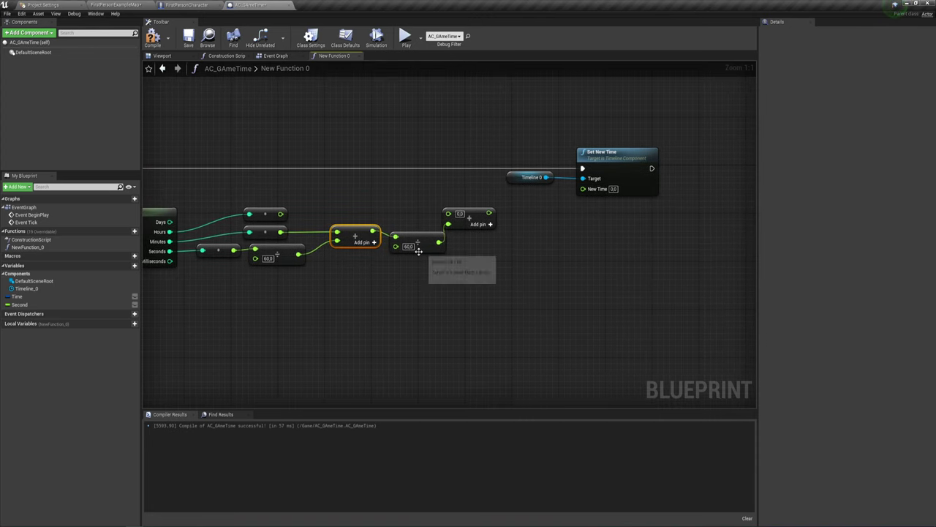
right_drag(443, 230, 433, 234)
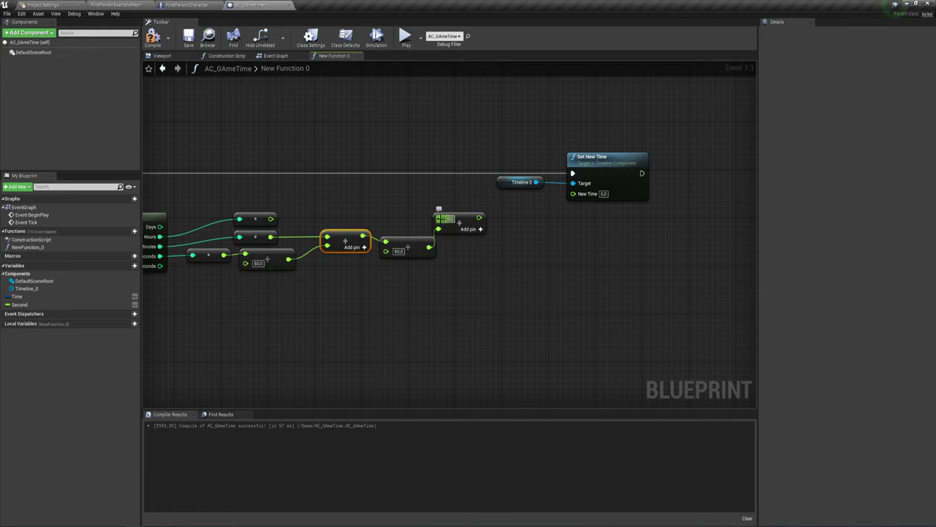
drag(438, 218, 271, 220)
right_drag(510, 258, 505, 265)
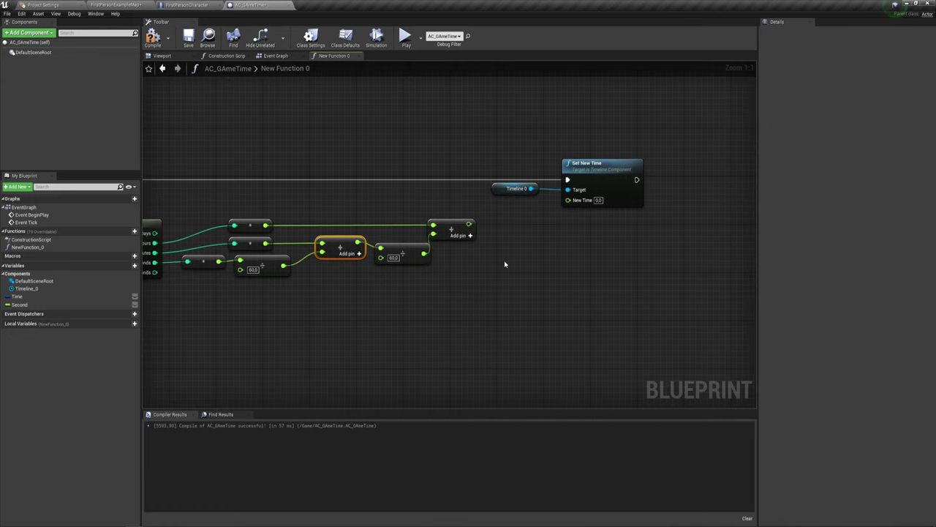
drag(468, 224, 582, 202)
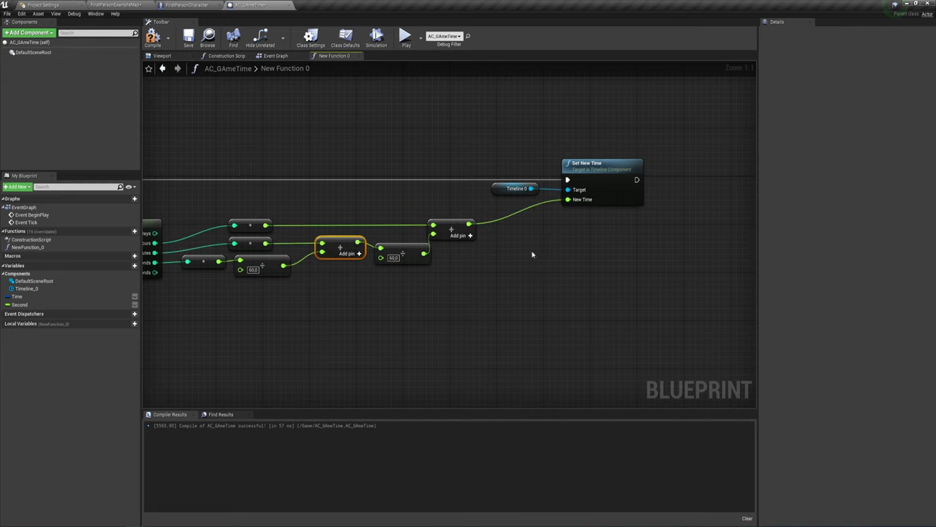
Compile the AC_GAmeTime blueprint with the finished function.
mouse_move(532, 255)
right_down()
mouse_move(564, 255)
mouse_move(581, 242)
right_up()
scroll(559, 256, down, 1)
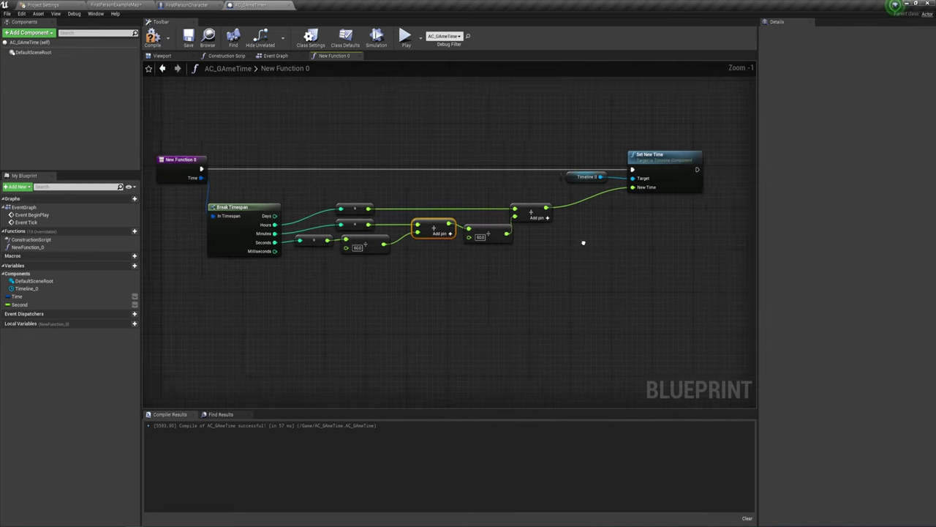
click(403, 280)
click(153, 40)
Rename NewFunction_0 to GoTime and return to the Event Graph.
click(41, 248)
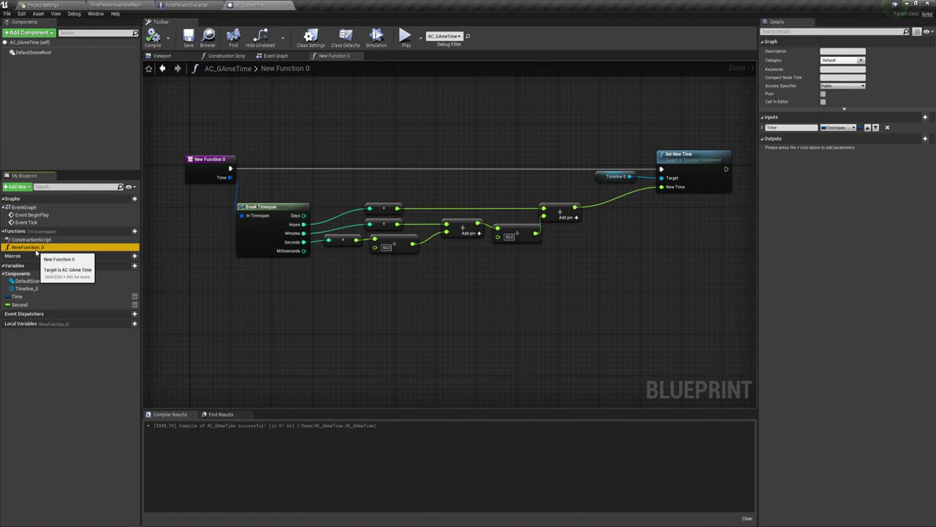
click(40, 248)
text(GoTime)
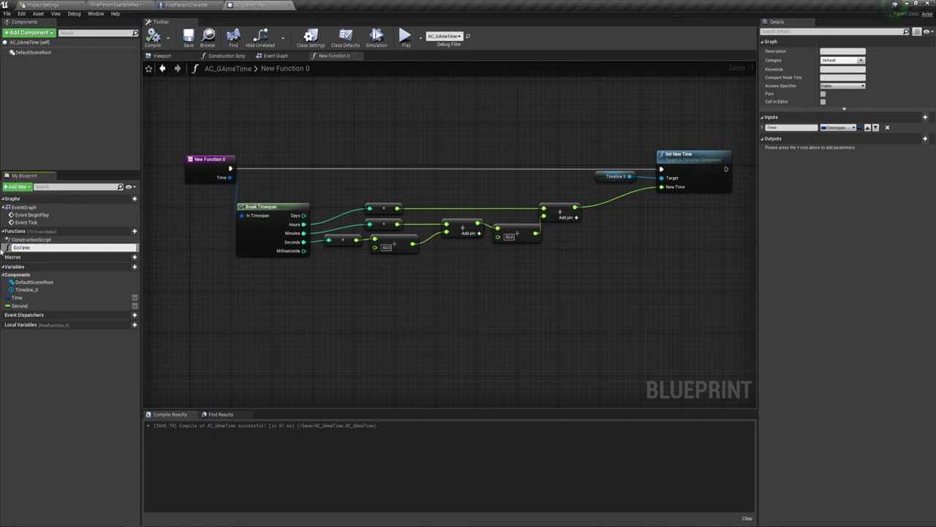
key(Return)
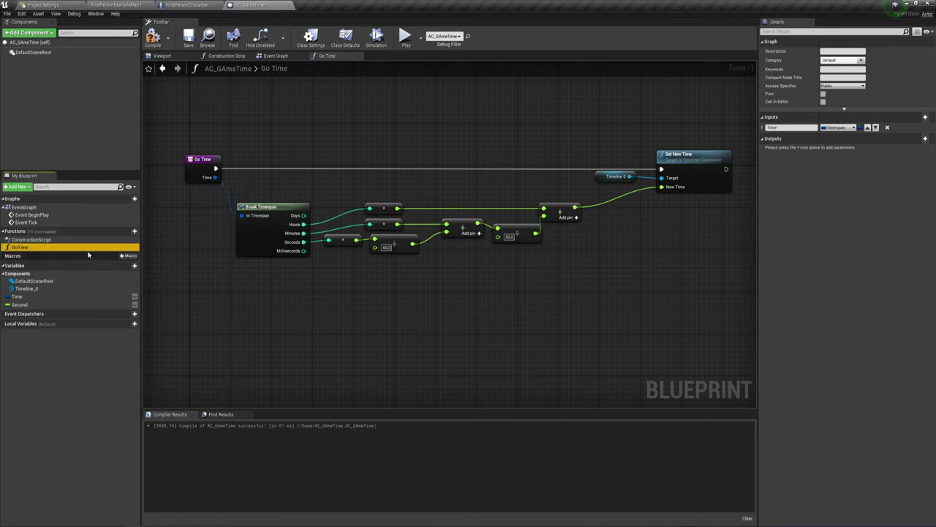
click(283, 44)
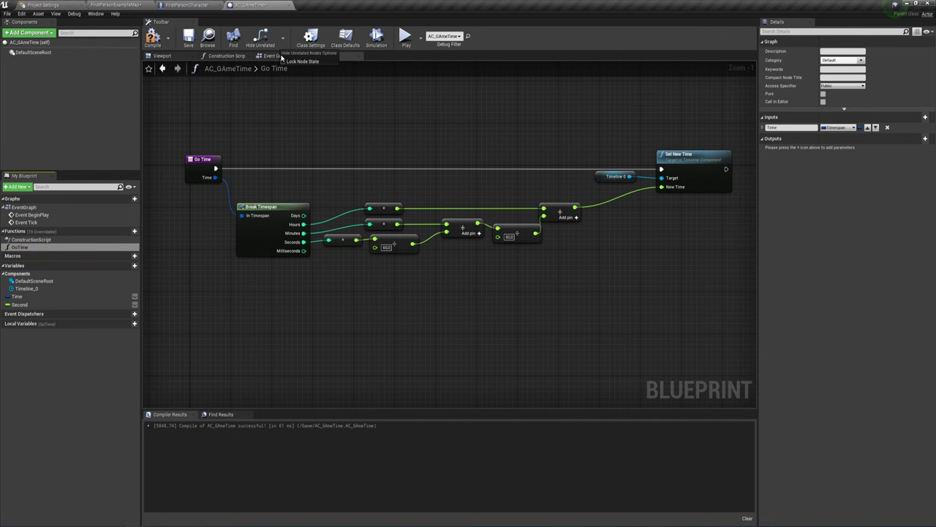
click(274, 56)
right_drag(320, 139, 319, 261)
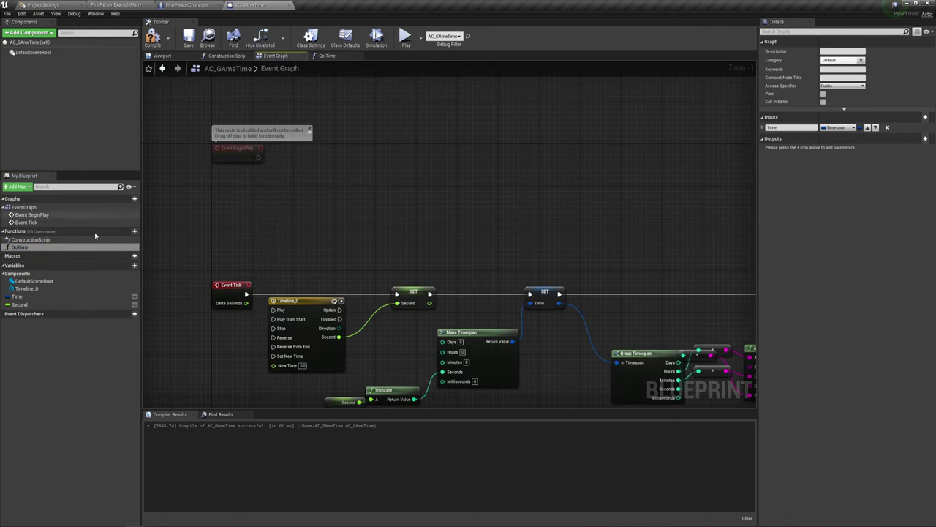
Call Go Time after Event BeginPlay, feeding Time from a Make Timespan of 16h 23m 42s.
mouse_move(20, 246)
mouse_down()
mouse_move(287, 160)
mouse_move(420, 142)
mouse_up()
right_drag(302, 196, 348, 222)
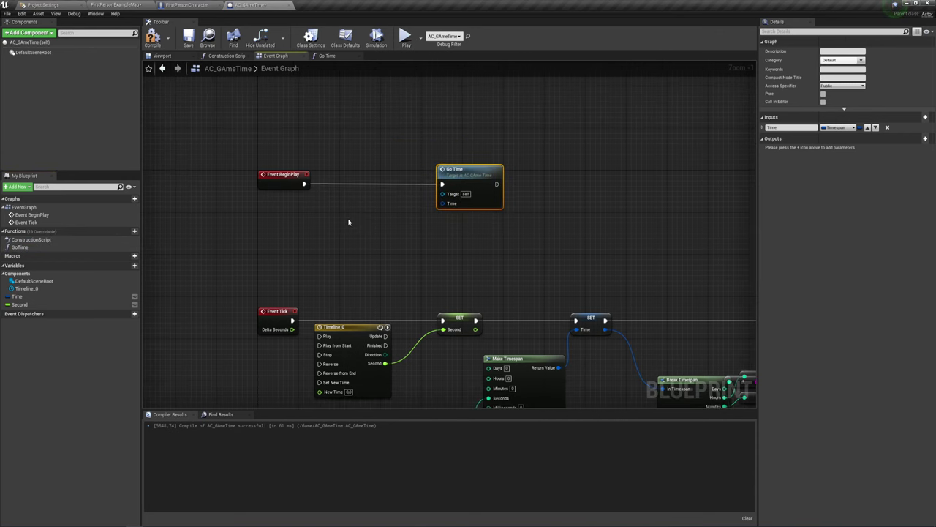
scroll(348, 222, up, 1)
right_drag(424, 210, 424, 232)
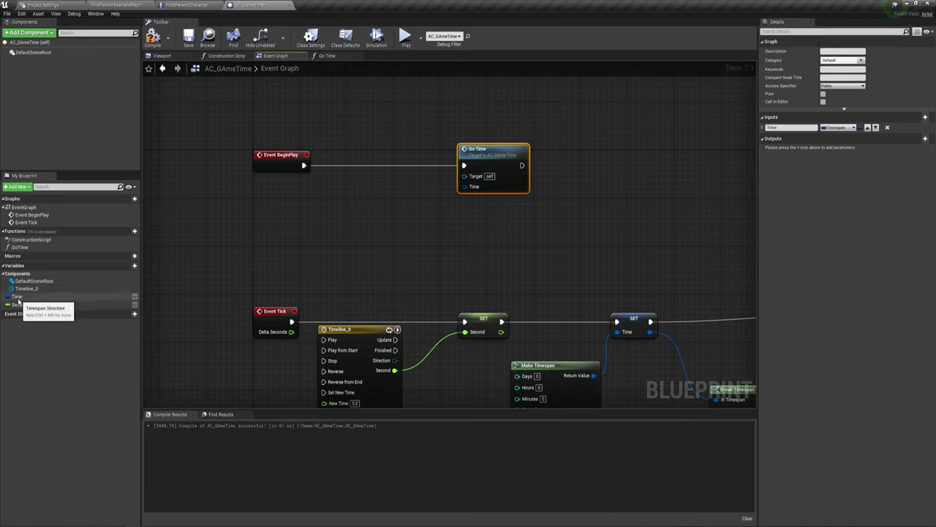
right_drag(293, 288, 322, 291)
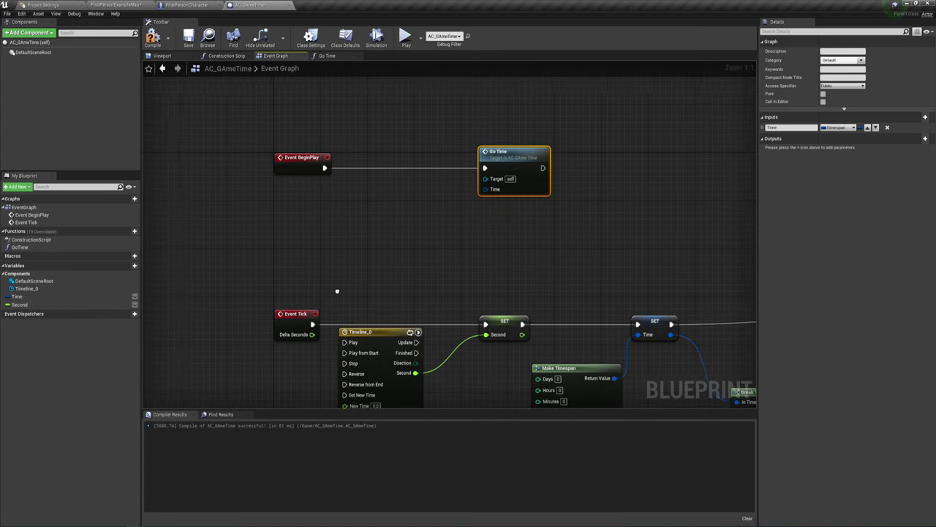
mouse_move(495, 188)
mouse_down()
mouse_move(353, 229)
mouse_move(399, 209)
mouse_up()
click(379, 308)
text(16)
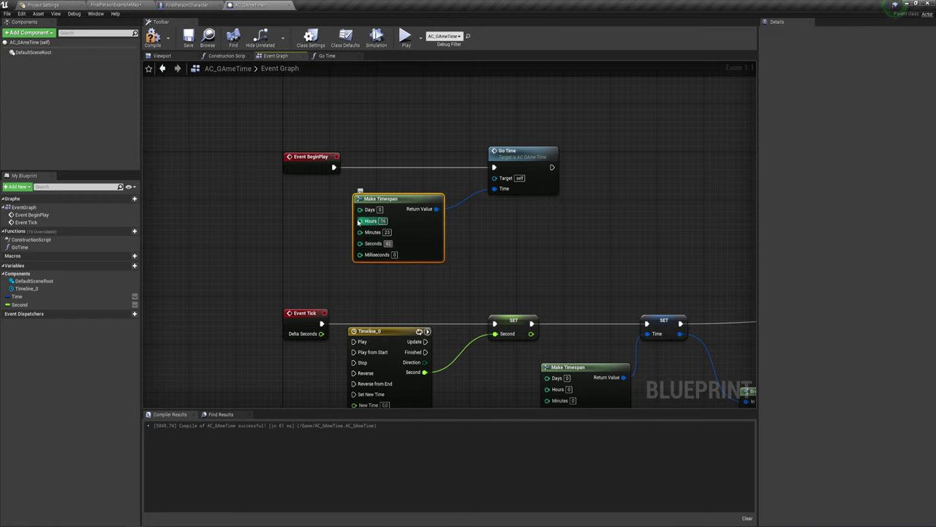
Promote Make Timespan's Hours pin to an instance-editable Hours variable.
drag(359, 220, 308, 224)
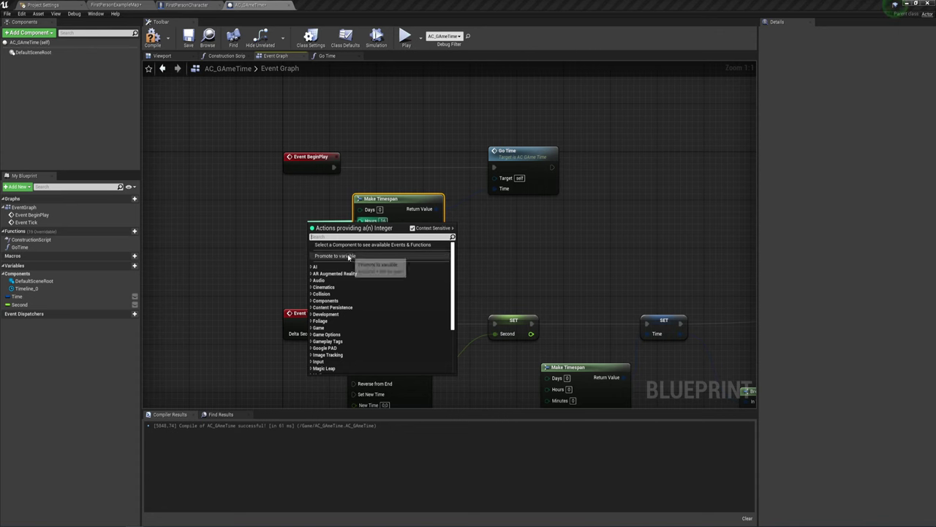
click(337, 253)
drag(298, 204, 297, 217)
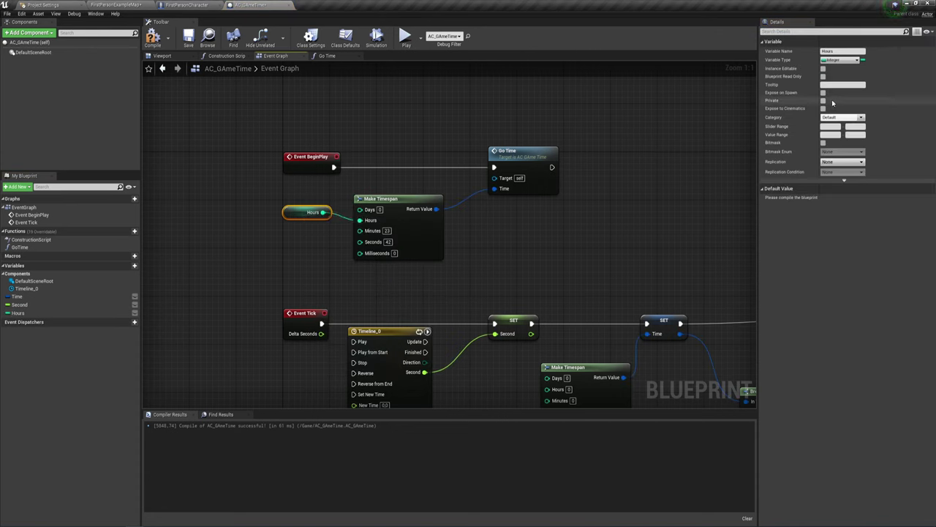
click(823, 68)
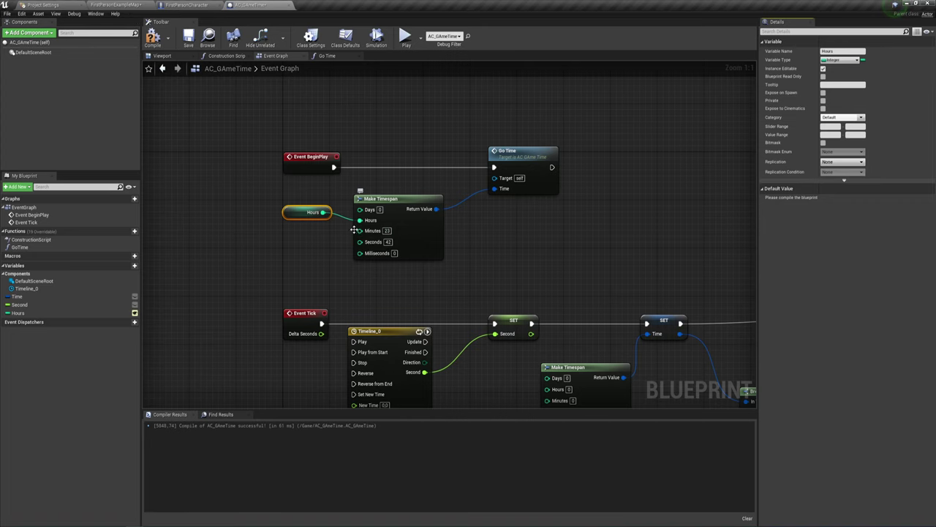
Promote the Minutes and Seconds pins to variables, make Minutes instance-editable, and compile.
drag(359, 231, 341, 239)
click(357, 270)
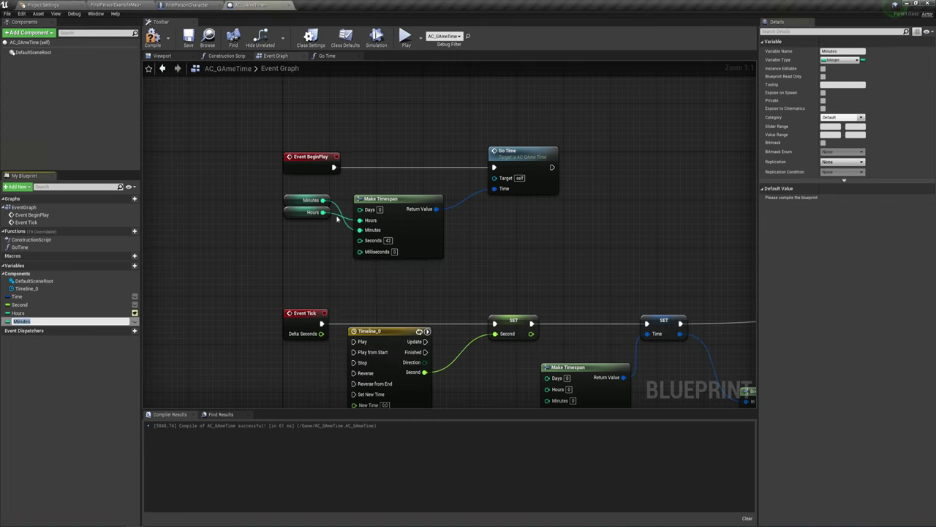
mouse_move(294, 234)
mouse_down()
mouse_move(307, 229)
mouse_move(319, 251)
mouse_up()
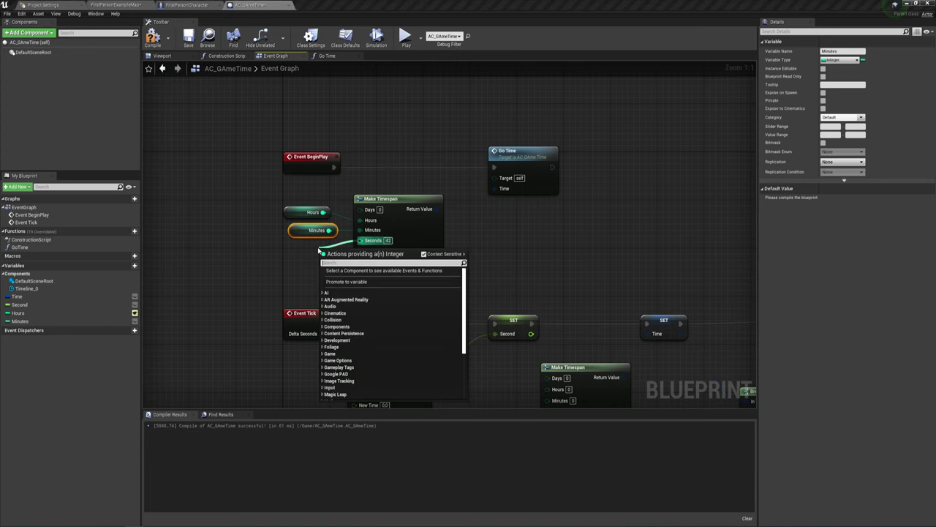
click(345, 282)
drag(292, 199, 301, 247)
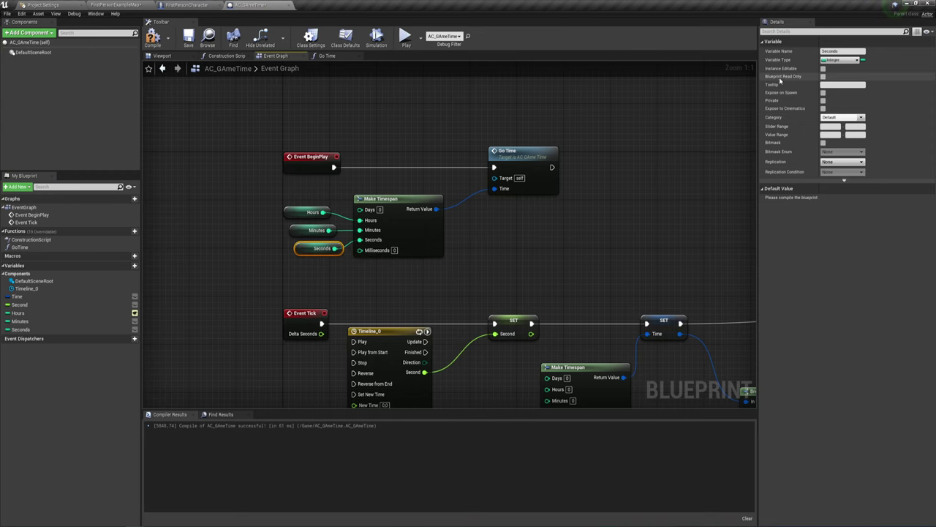
click(316, 229)
click(823, 68)
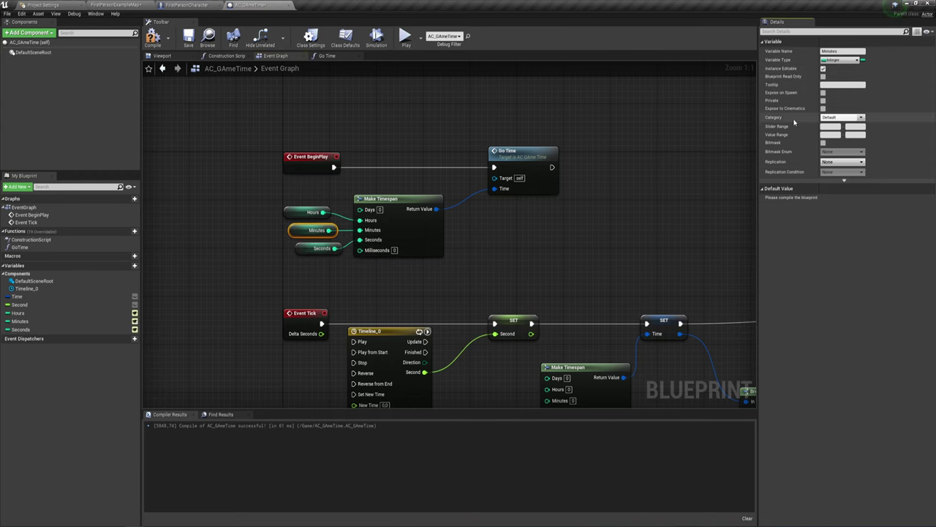
click(152, 37)
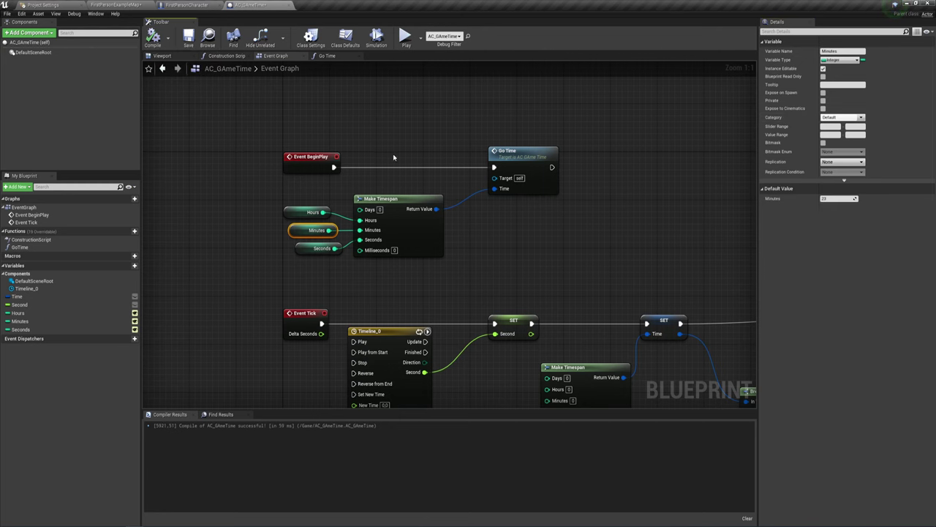
Select the placed AC_GAmeTime sphere in FirstPersonExampleMap.
click(186, 5)
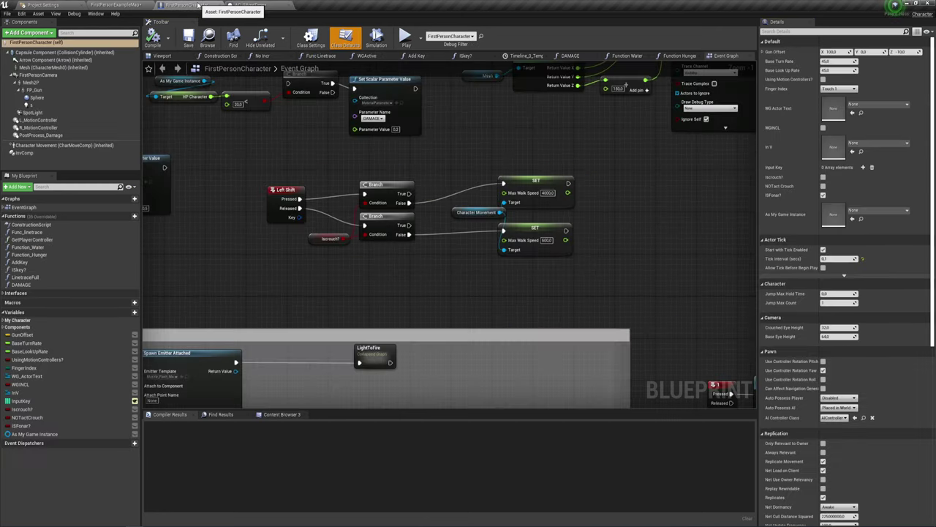
click(115, 5)
key(f)
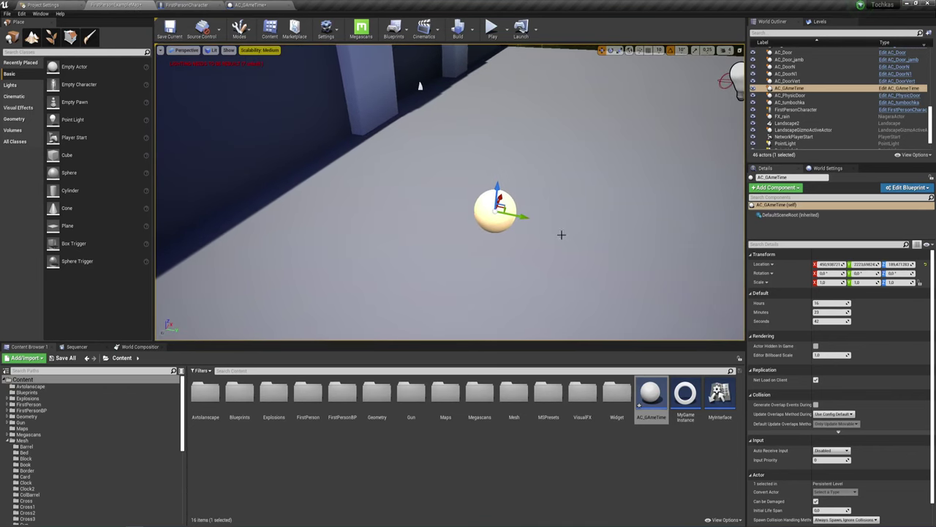
click(561, 234)
click(501, 207)
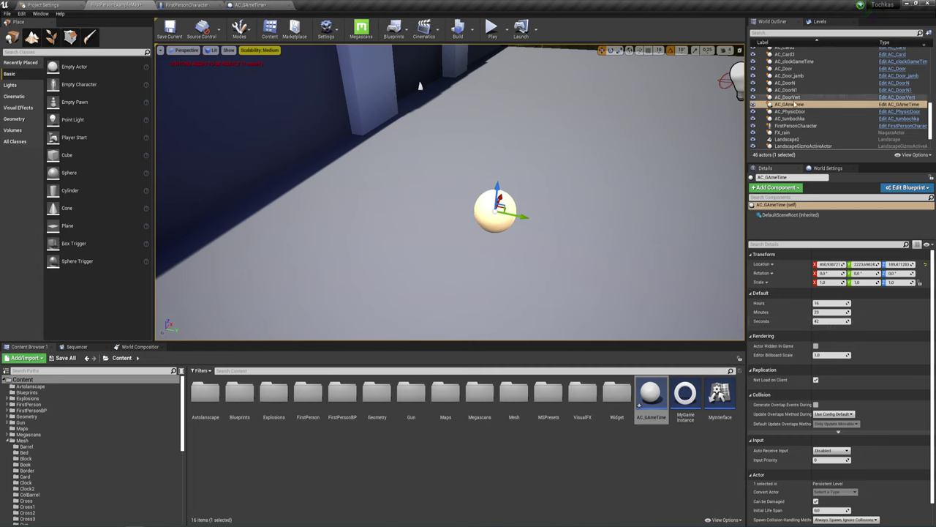
Set the actor's Hours to 12 and Minutes to 33, then test-play the level.
click(829, 303)
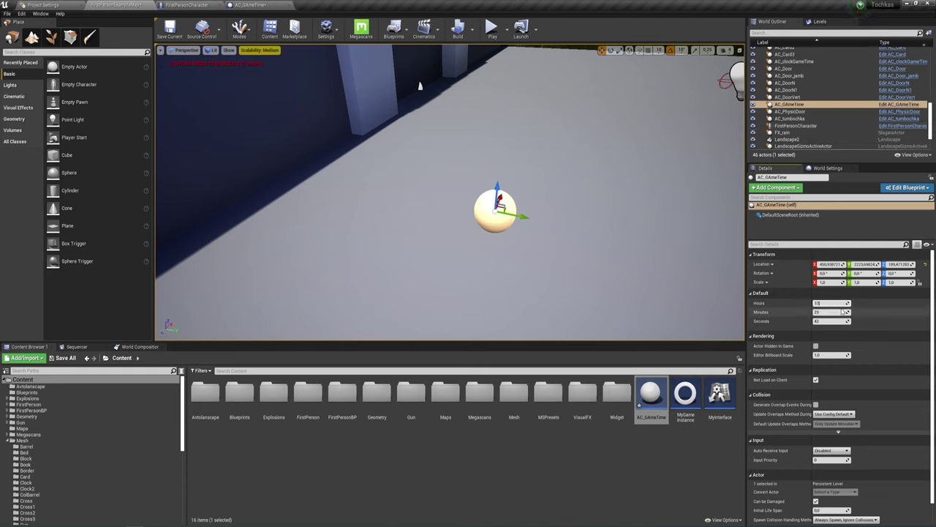
click(837, 312)
text(33)
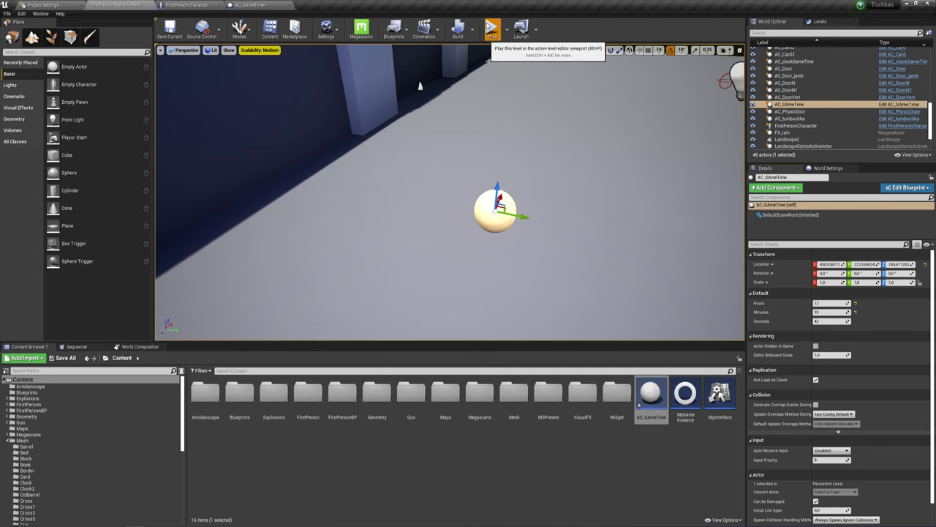
click(492, 30)
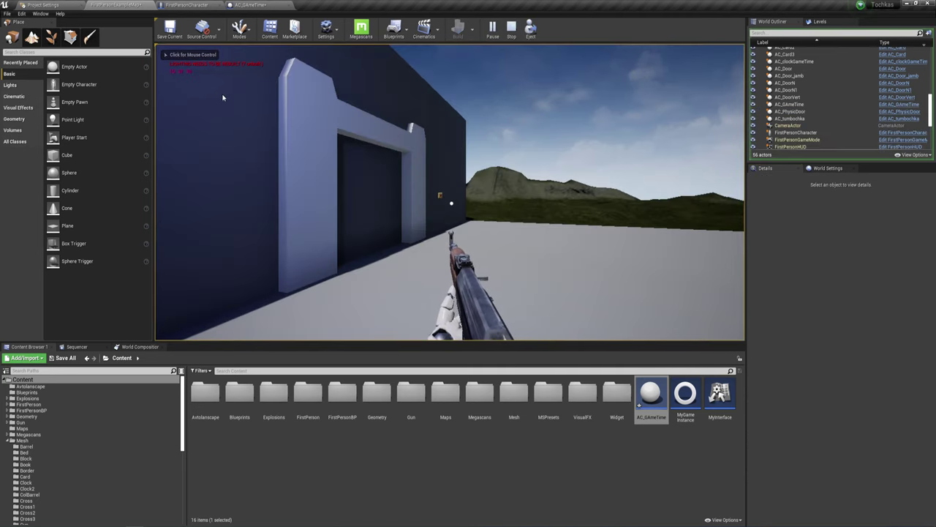
key(Escape)
Back in the AC_GAmeTime Event Graph, tidy the two int-to-string conversion nodes.
click(247, 5)
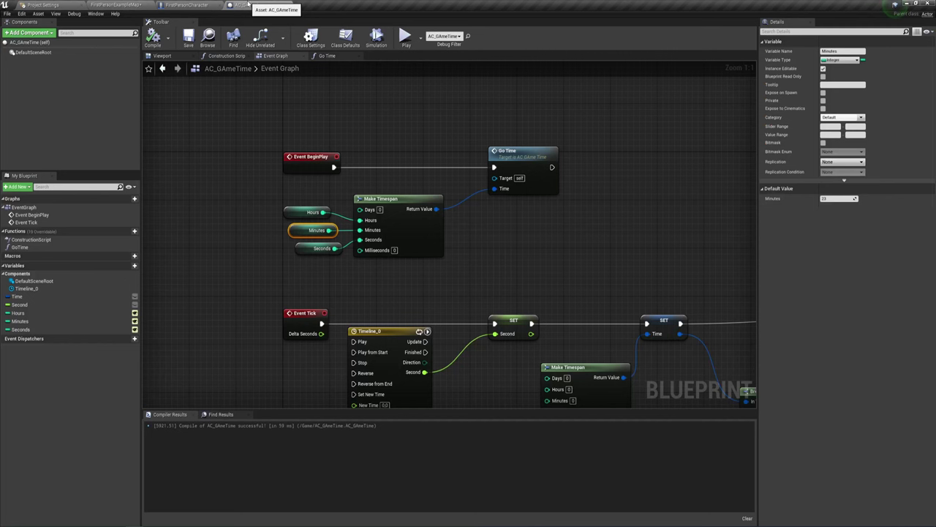
mouse_move(442, 291)
right_down()
mouse_move(462, 174)
mouse_move(452, 179)
mouse_move(488, 186)
right_up()
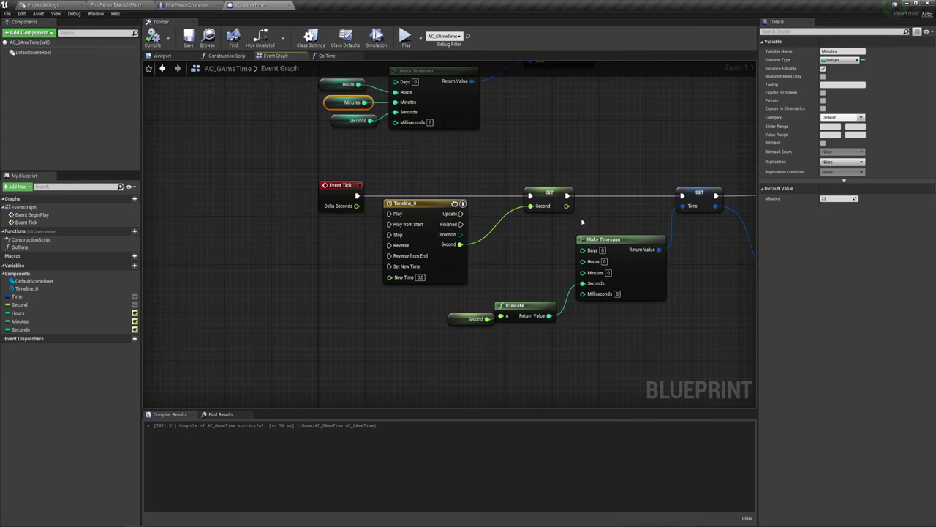
right_drag(501, 187, 202, 188)
right_drag(474, 253, 461, 249)
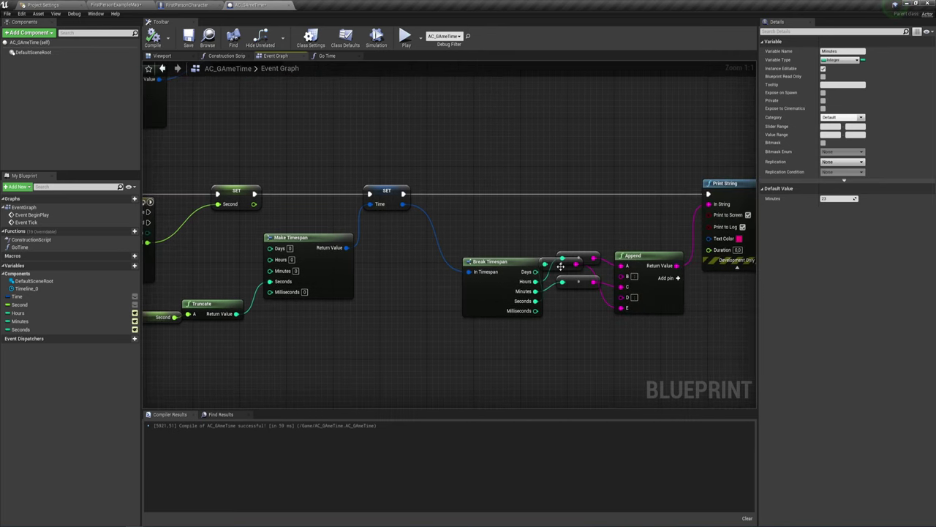
mouse_move(560, 266)
mouse_down()
mouse_move(592, 281)
mouse_move(578, 318)
mouse_up()
click(592, 322)
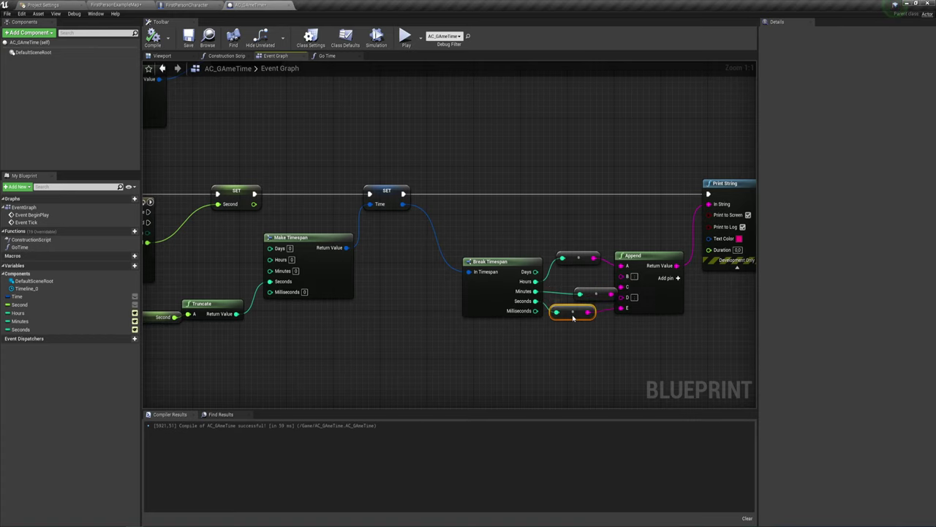
click(574, 279)
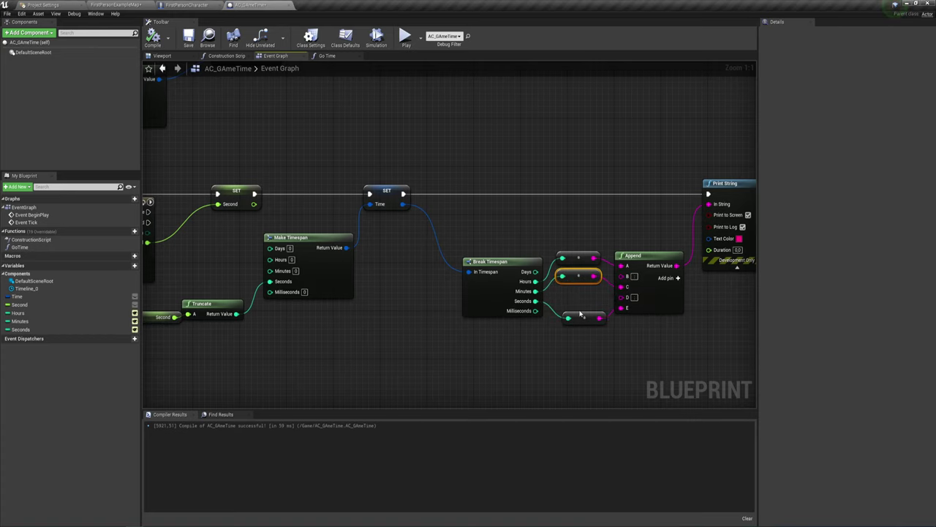
drag(580, 317, 579, 294)
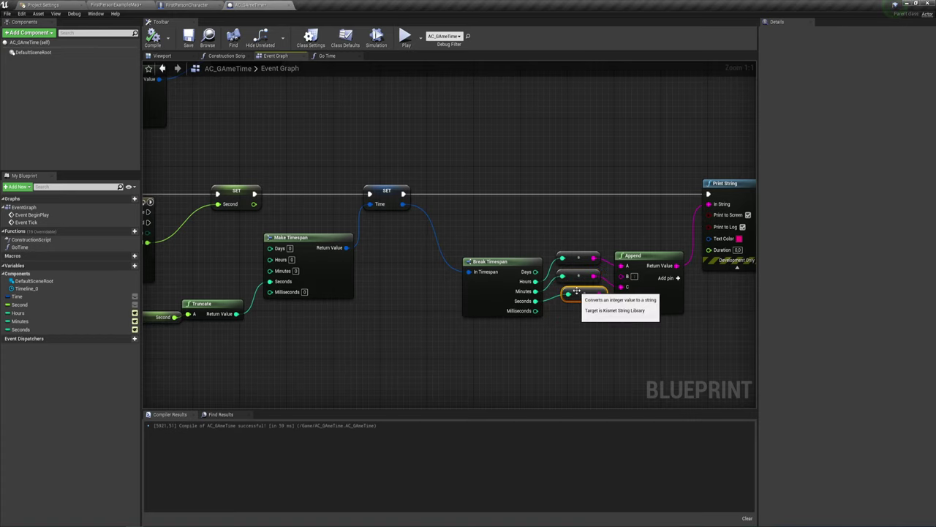
Zoom out to view both event chains in the Event Graph.
scroll(579, 294, down, 2)
right_drag(291, 194, 442, 219)
scroll(442, 219, up, 2)
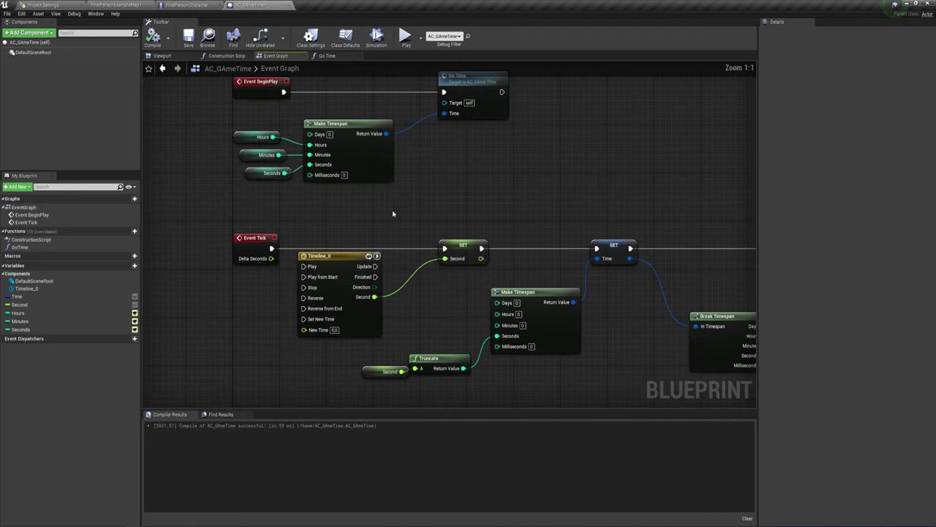
right_drag(451, 219, 442, 229)
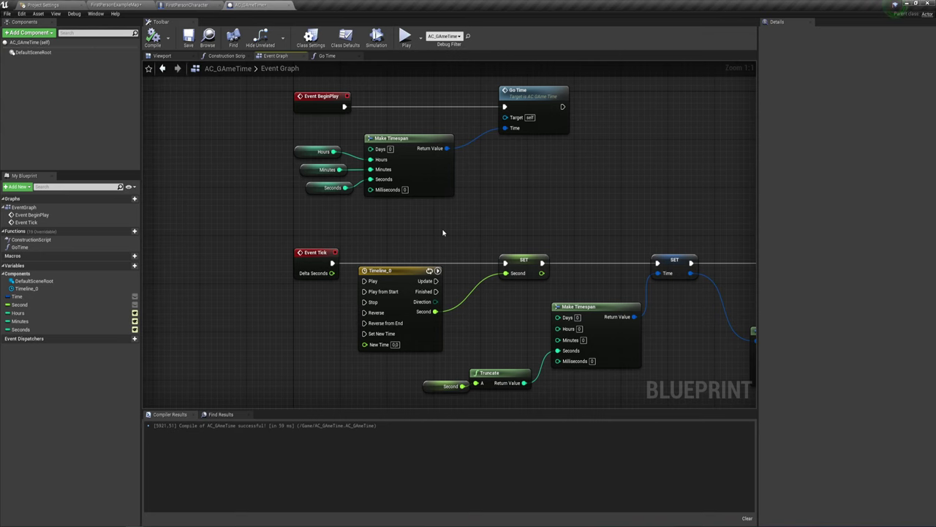
scroll(443, 233, down, 1)
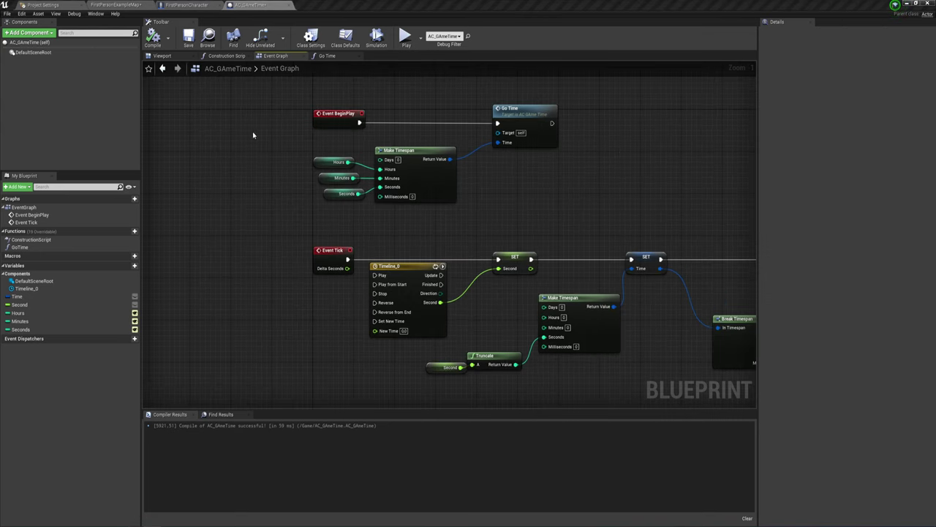
In the Construction Script, add a Timeline_0 getter and a Set Play Rate node wired to execution.
click(224, 57)
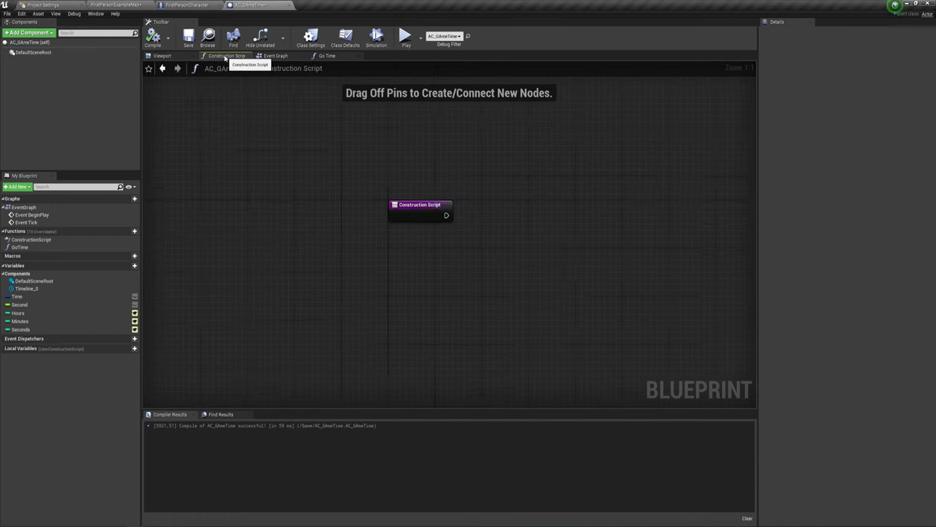
right_drag(575, 232, 429, 186)
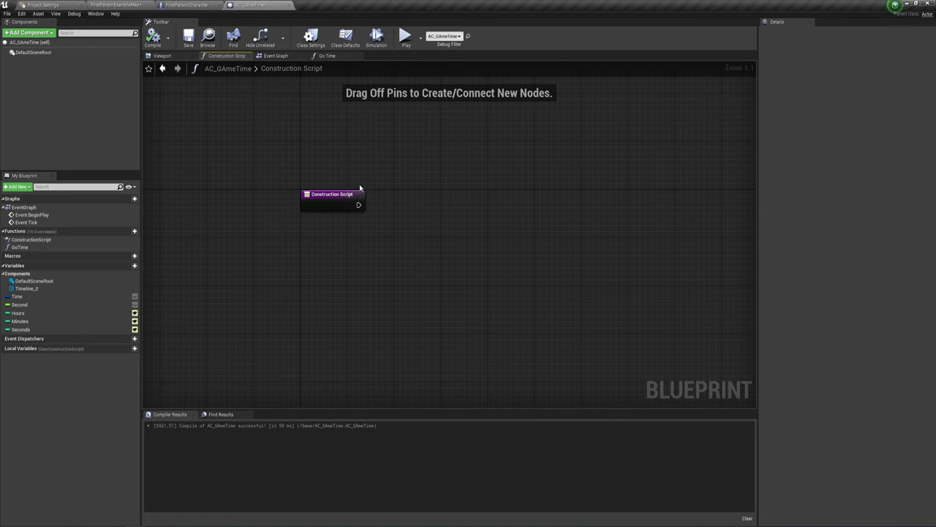
mouse_move(26, 288)
mouse_down()
mouse_move(371, 162)
mouse_move(463, 196)
mouse_up()
click(387, 169)
text(set)
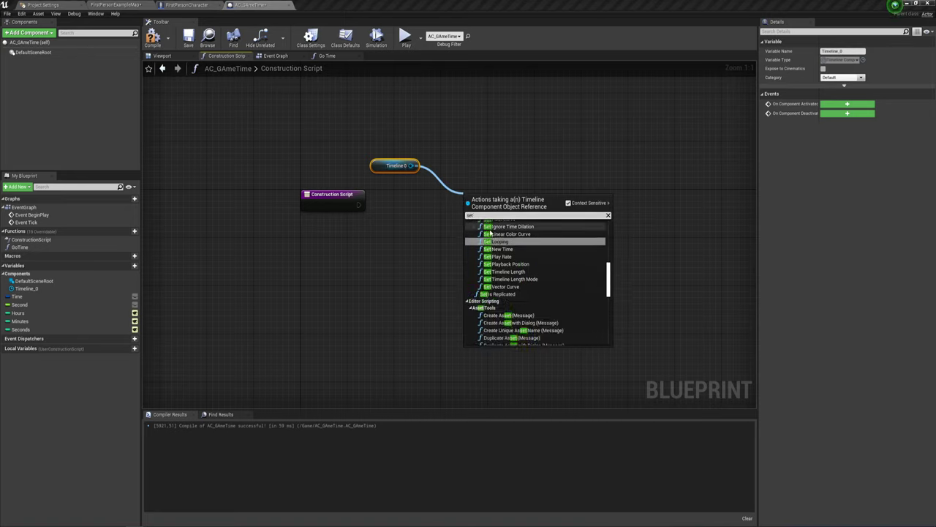
click(499, 256)
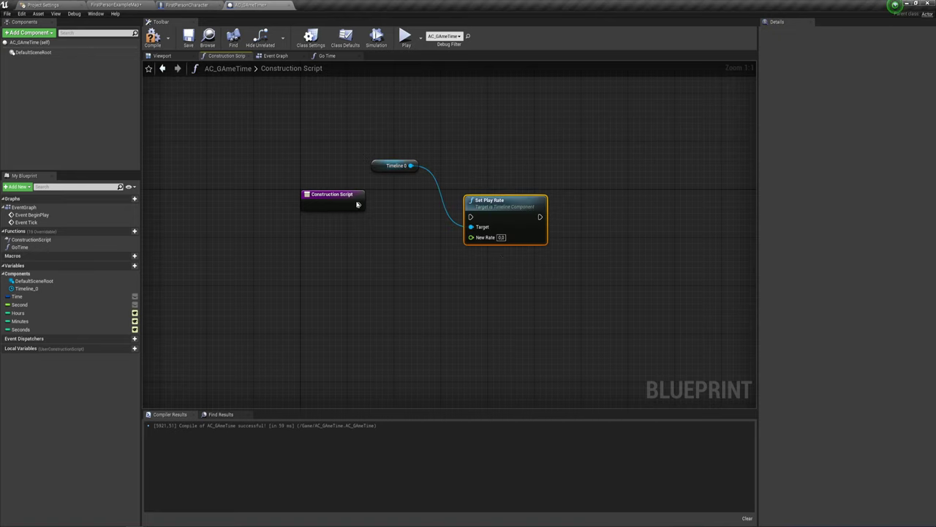
mouse_move(358, 204)
mouse_down()
mouse_move(470, 216)
mouse_move(477, 196)
mouse_up()
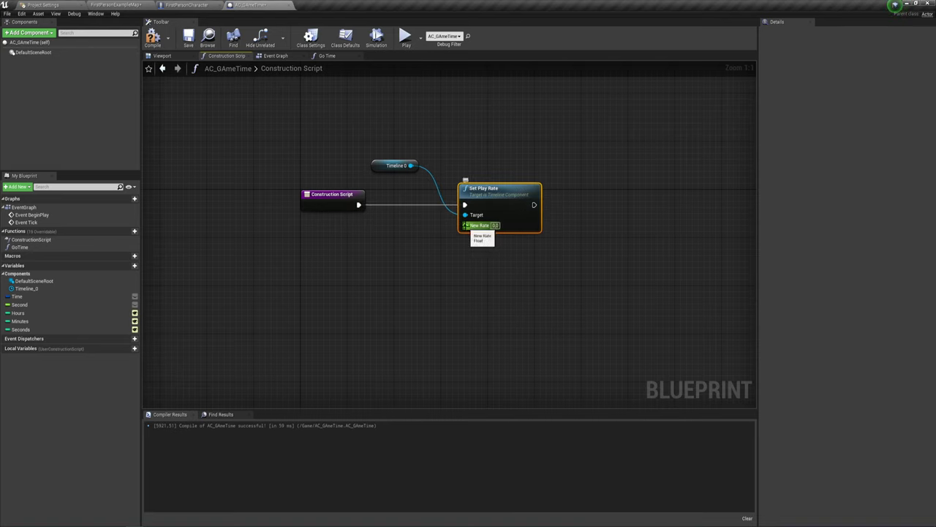
mouse_move(378, 167)
mouse_down()
mouse_move(414, 215)
mouse_move(465, 229)
mouse_move(399, 249)
mouse_up()
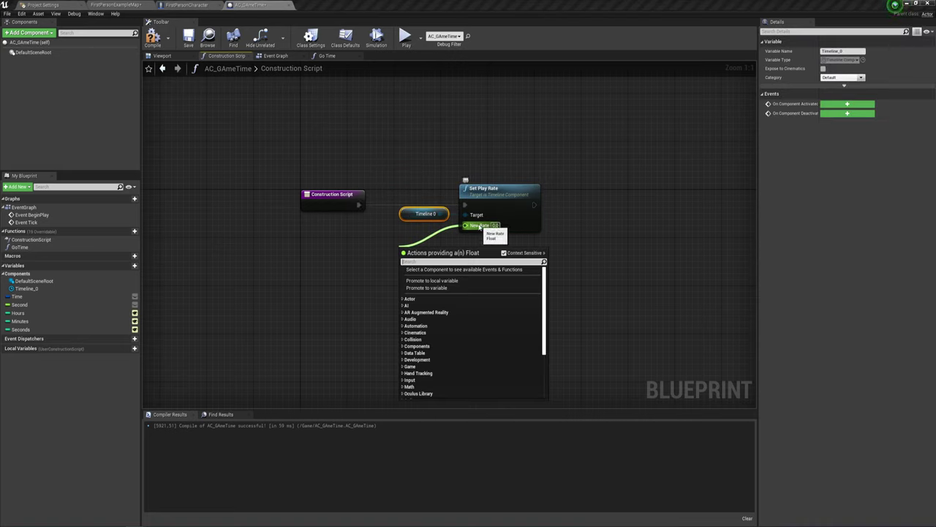
Promote New Rate to an instance-editable Speed variable defaulting to 0.0001 and compile.
click(421, 288)
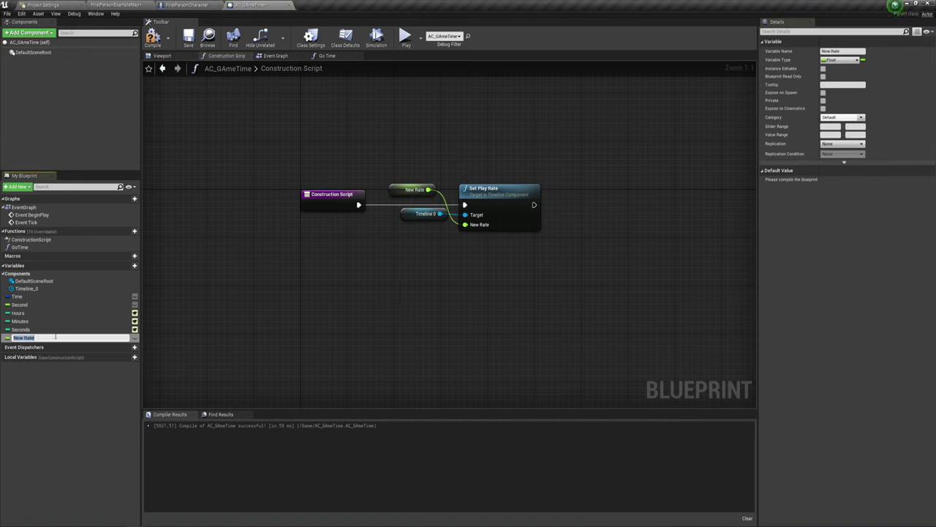
text(Speed)
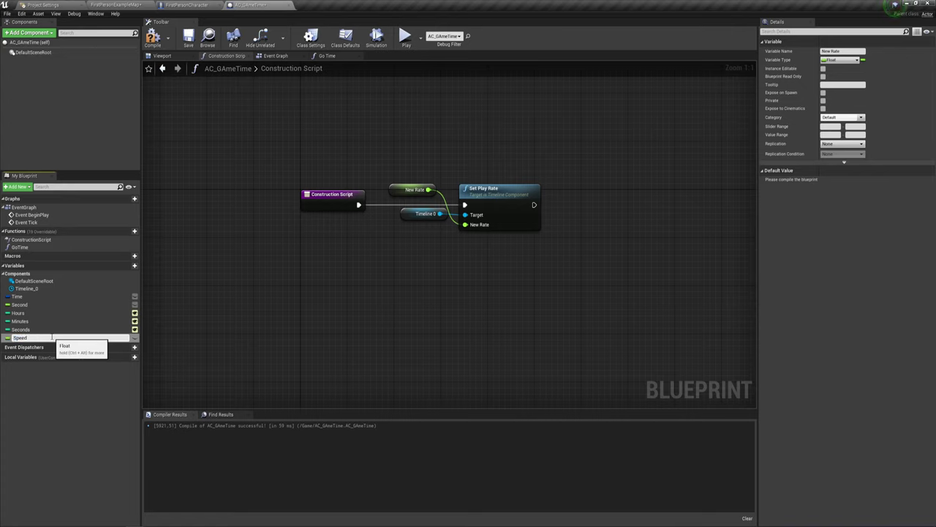
key(Return)
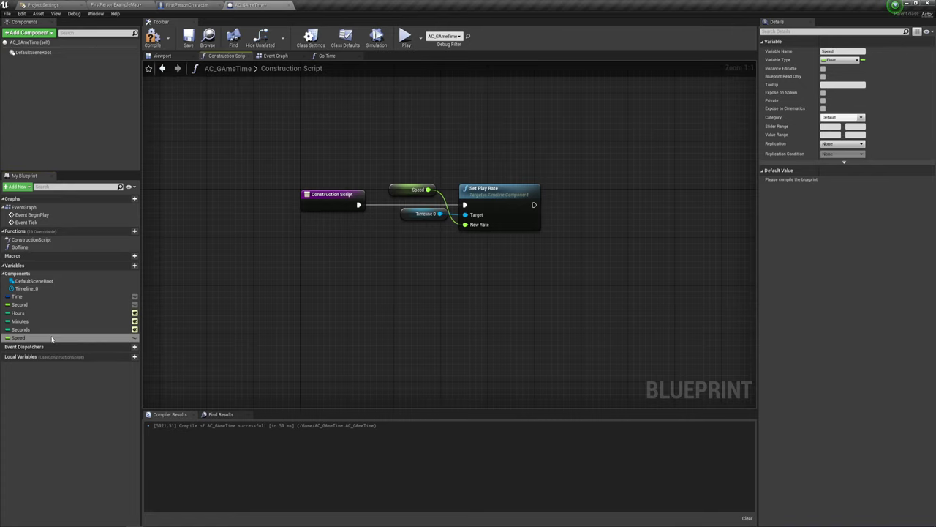
mouse_move(406, 193)
mouse_down()
mouse_move(399, 229)
mouse_move(410, 234)
mouse_up()
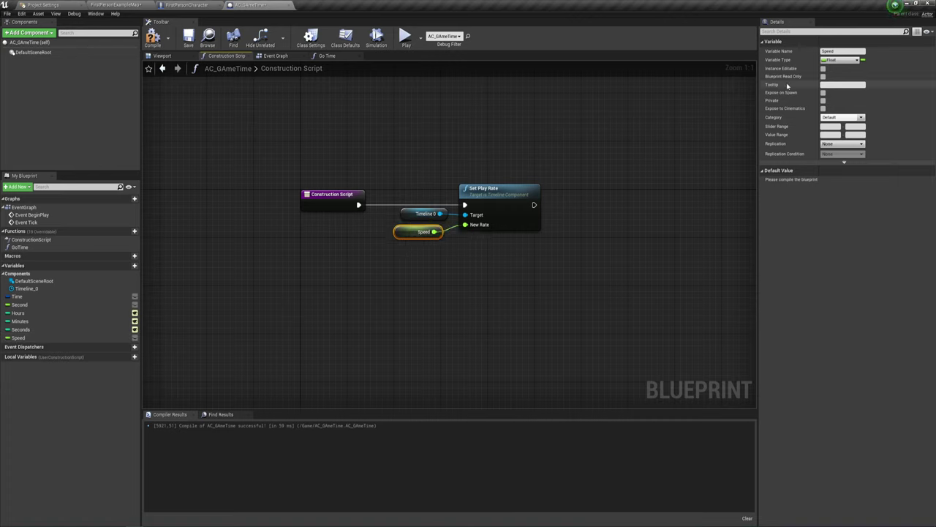
click(823, 68)
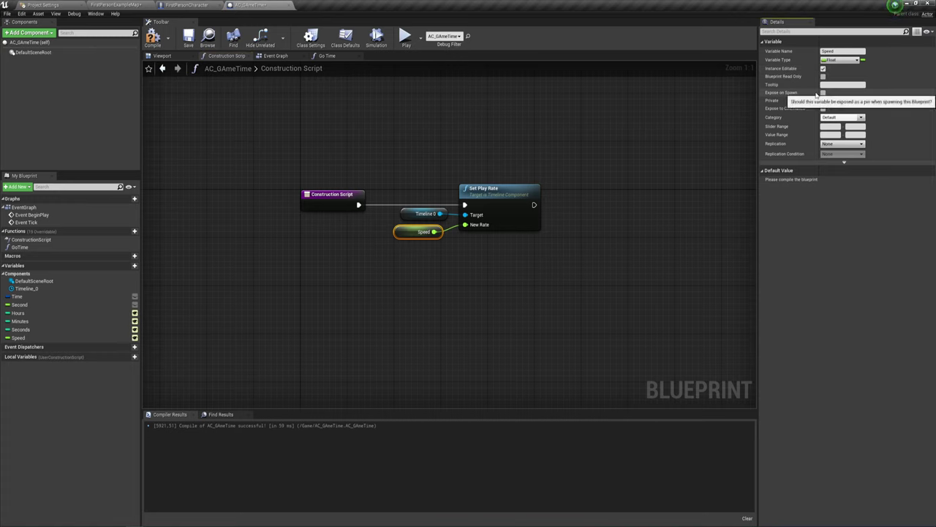
click(152, 36)
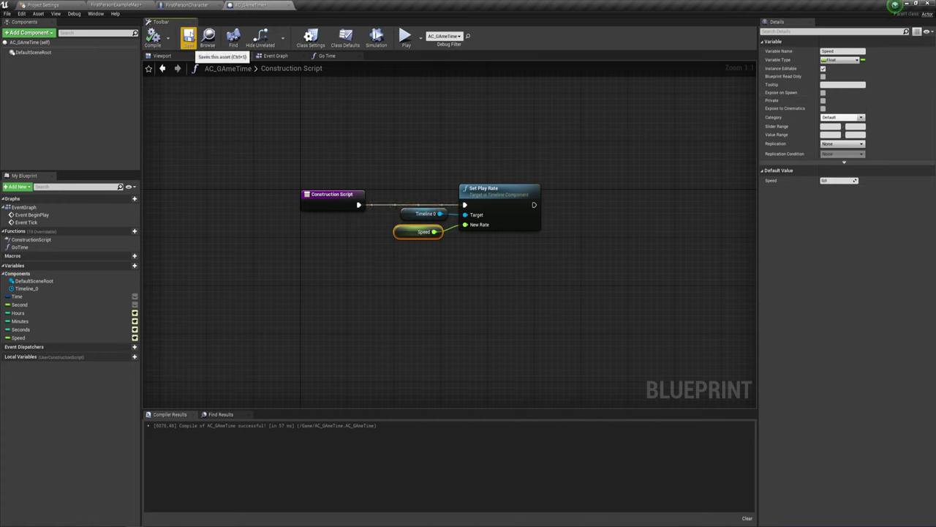
click(831, 181)
text(001)
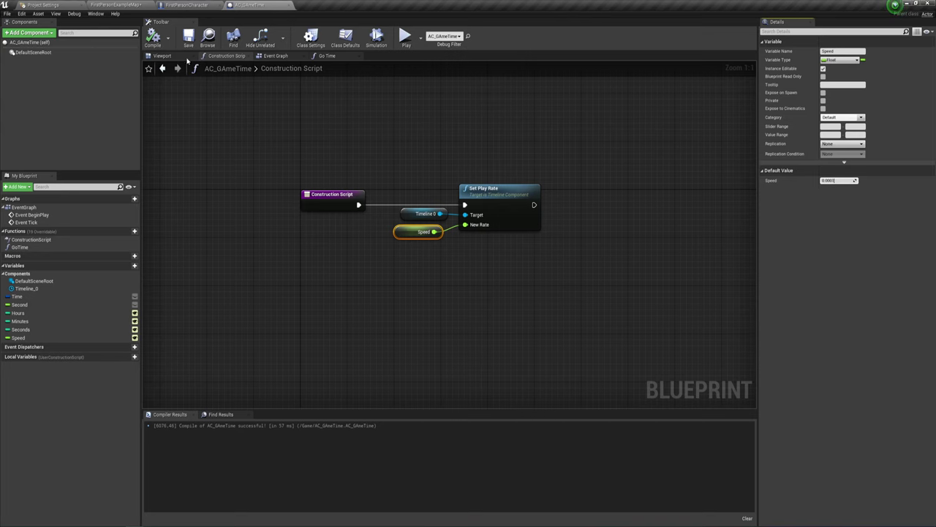
click(188, 37)
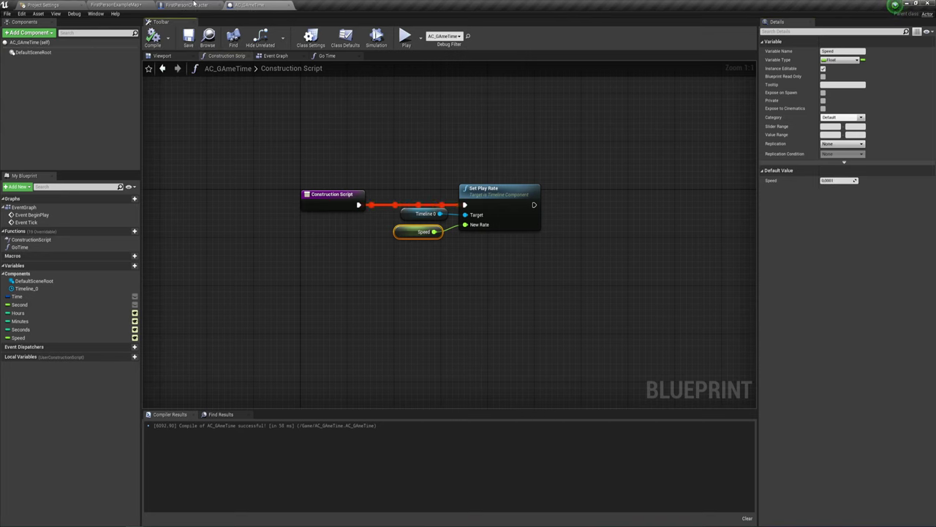
Run a play-in-editor test of FirstPersonExampleMap, then stop it with Esc.
click(194, 4)
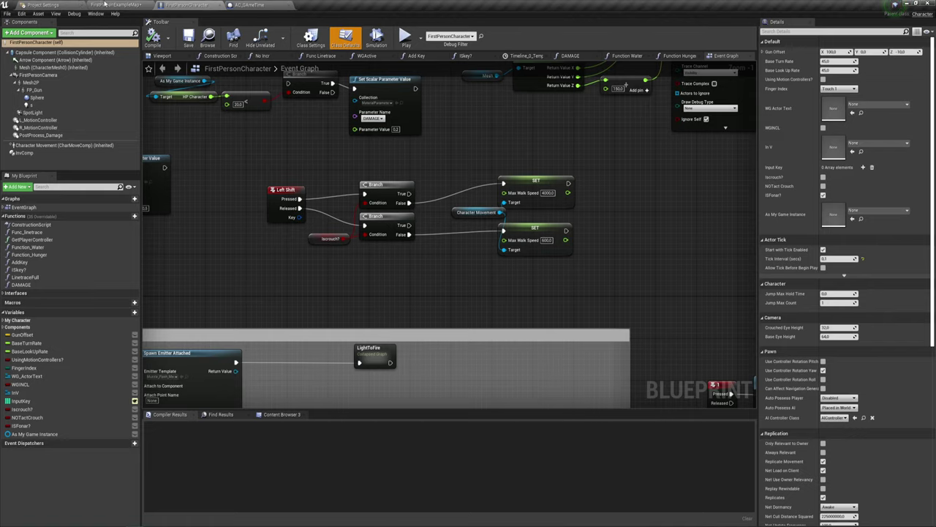
click(104, 4)
click(491, 29)
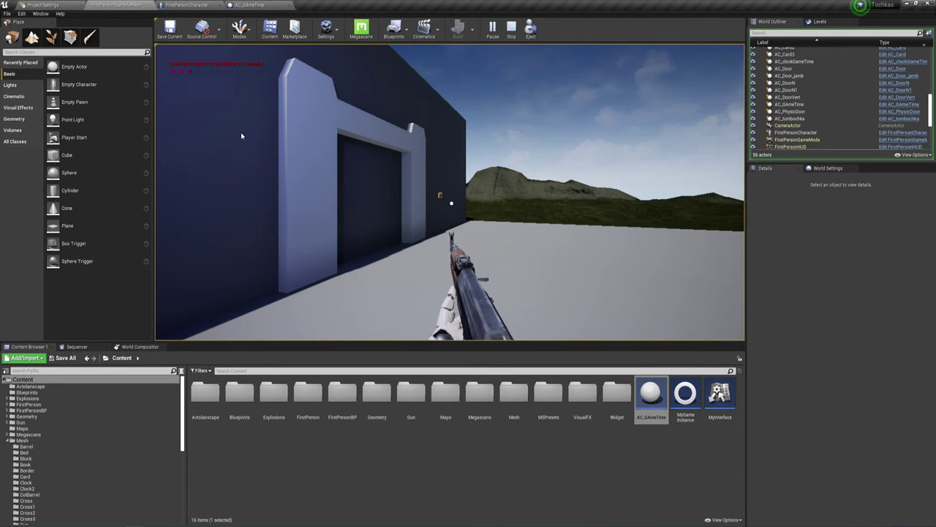
key(Escape)
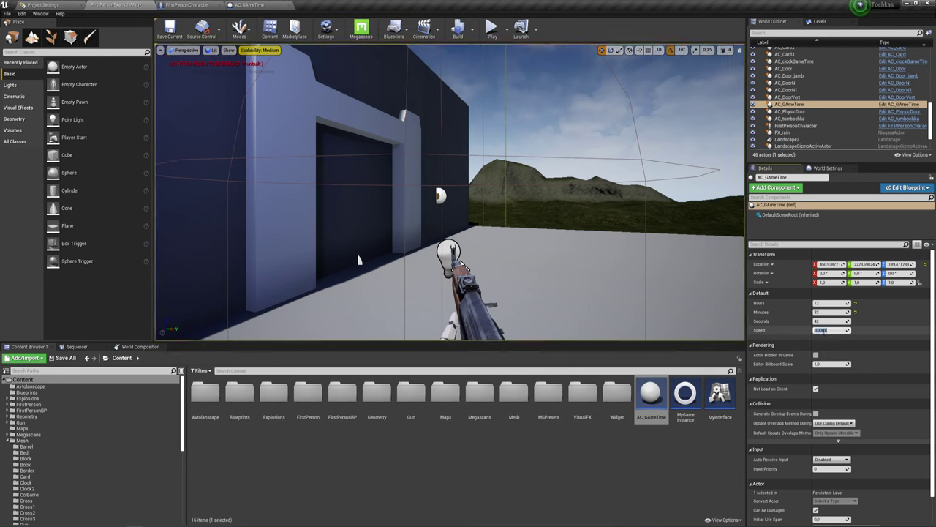
Set the placed AC_GAmeTime actor's Speed to 0.001, save the level, and start a test play.
click(830, 330)
key(Return)
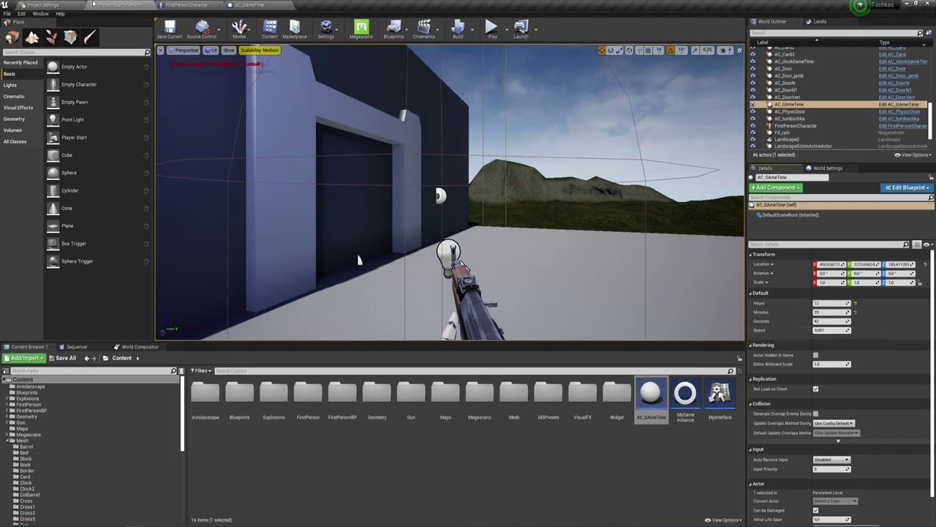
click(170, 29)
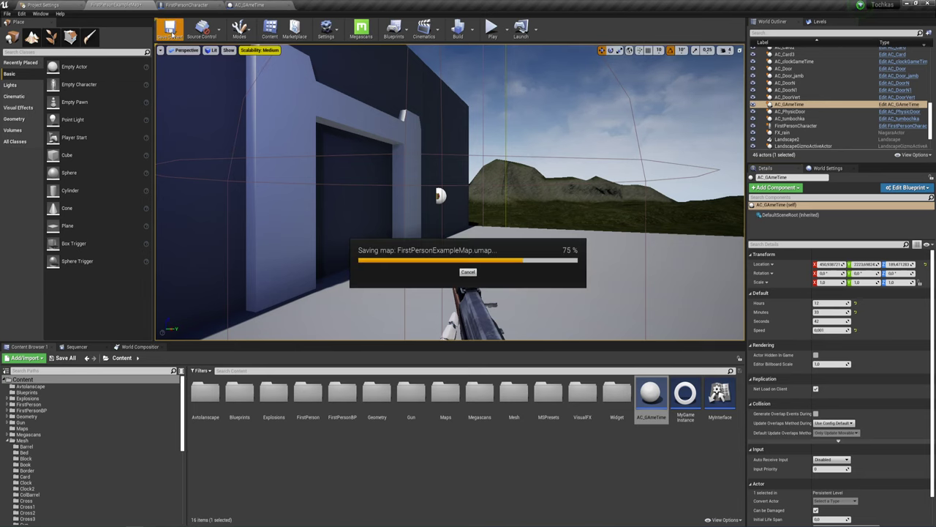
click(492, 29)
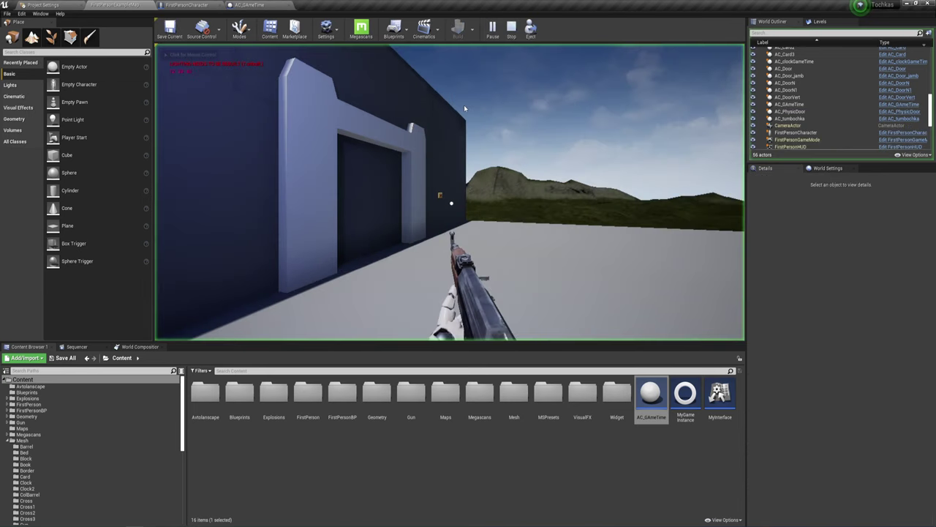
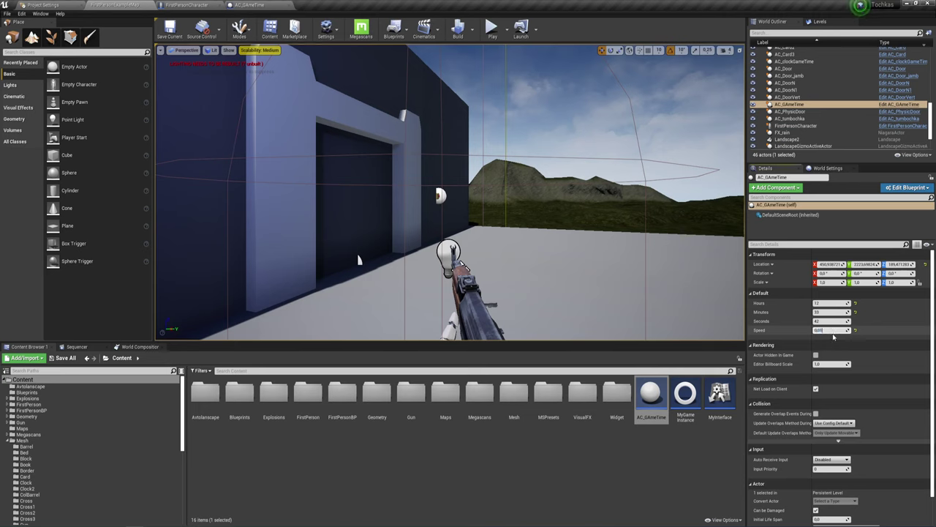
Save the map with the new Speed value and run a test play of the level.
click(170, 29)
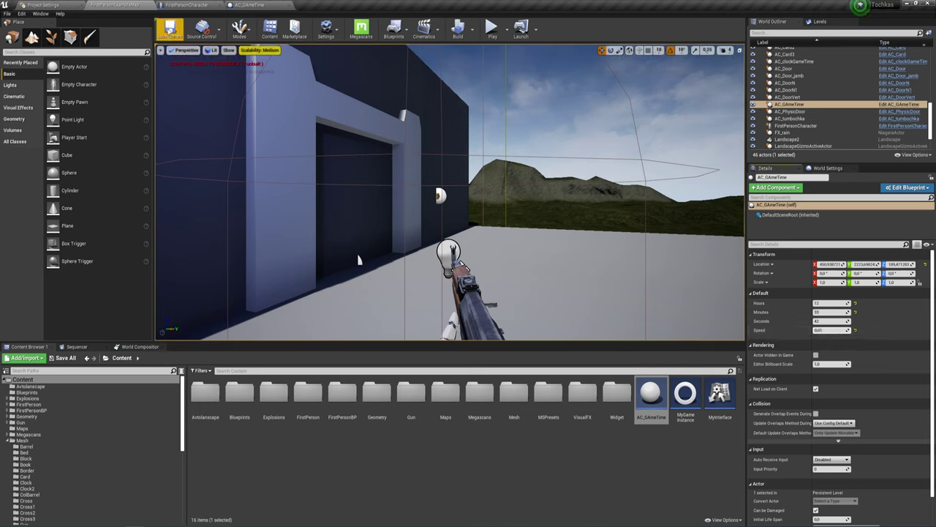
click(491, 29)
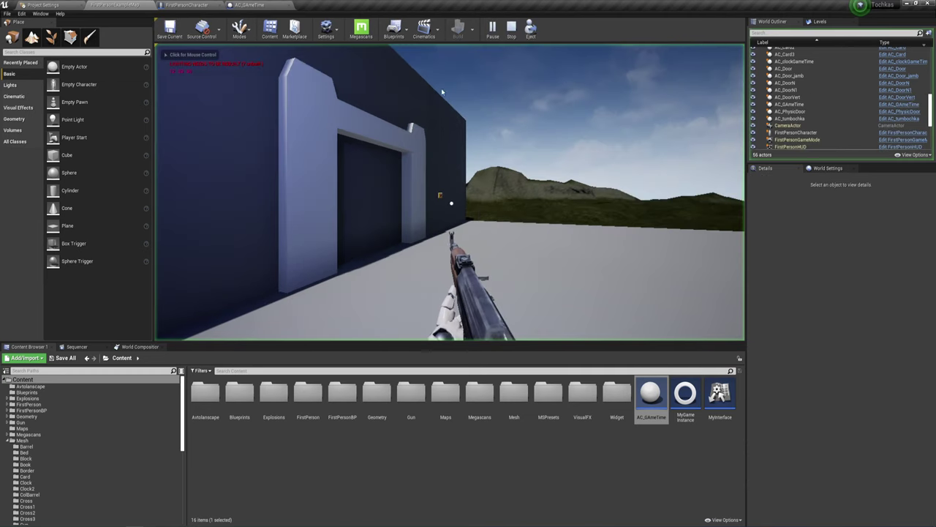
click(189, 75)
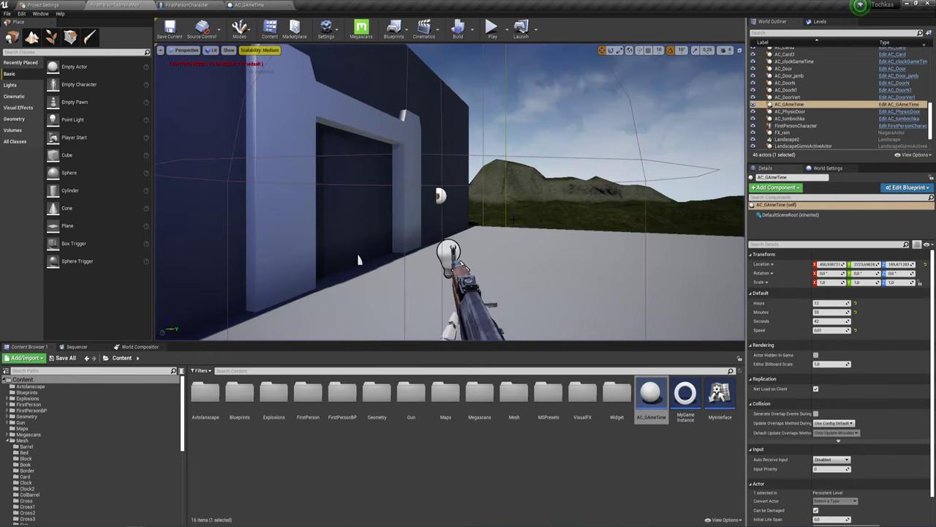
Focus on AC_GAmeTime, then select AC_clockGameTime and open its blueprint for editing.
key(f)
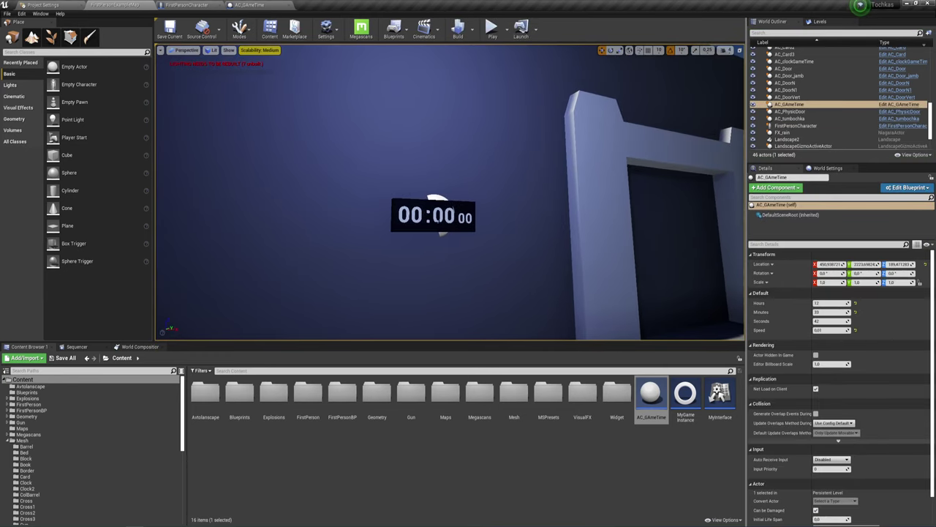
click(794, 61)
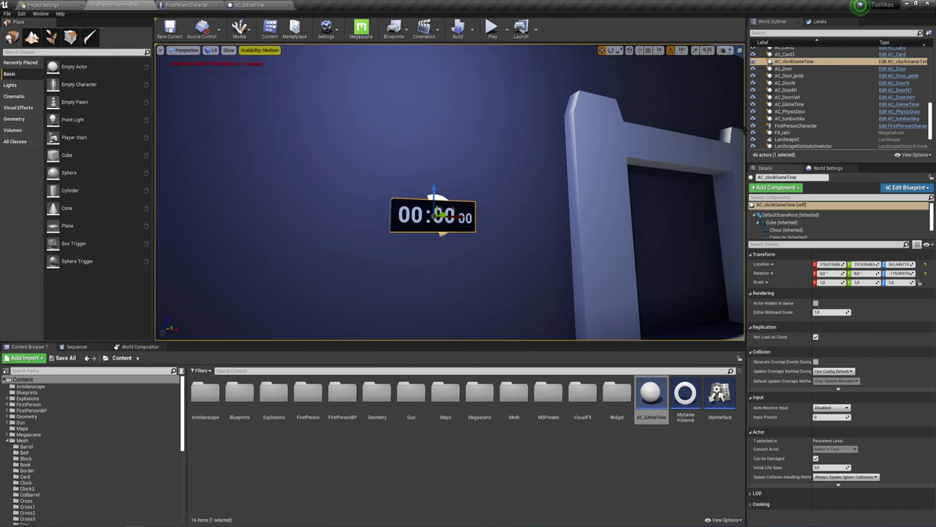
click(900, 62)
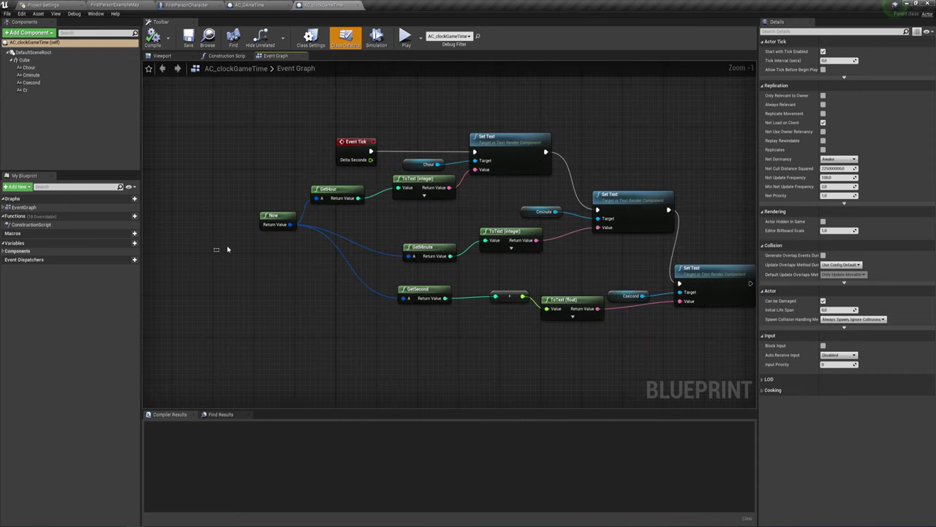
Delete the Now, GetHour, GetMinute, GetSecond and ToText conversion nodes.
drag(212, 260, 448, 192)
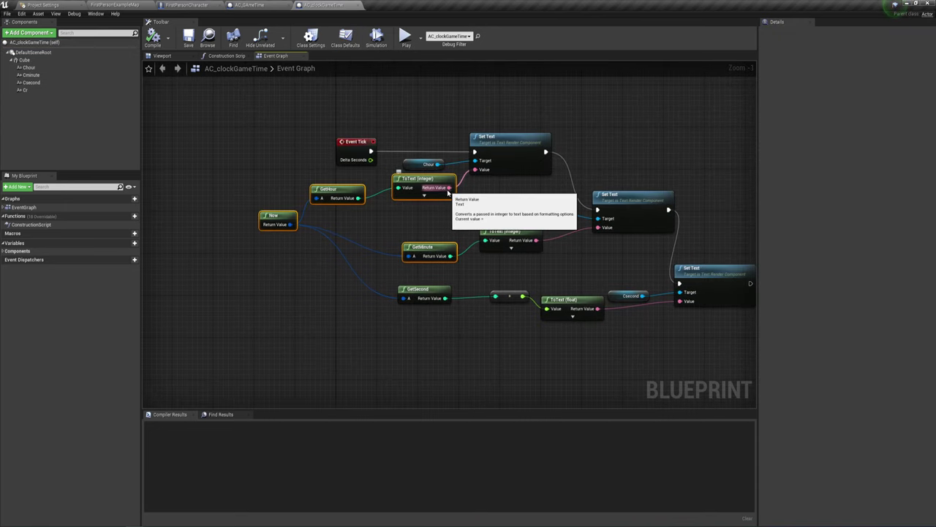
key(Delete)
drag(362, 235, 564, 336)
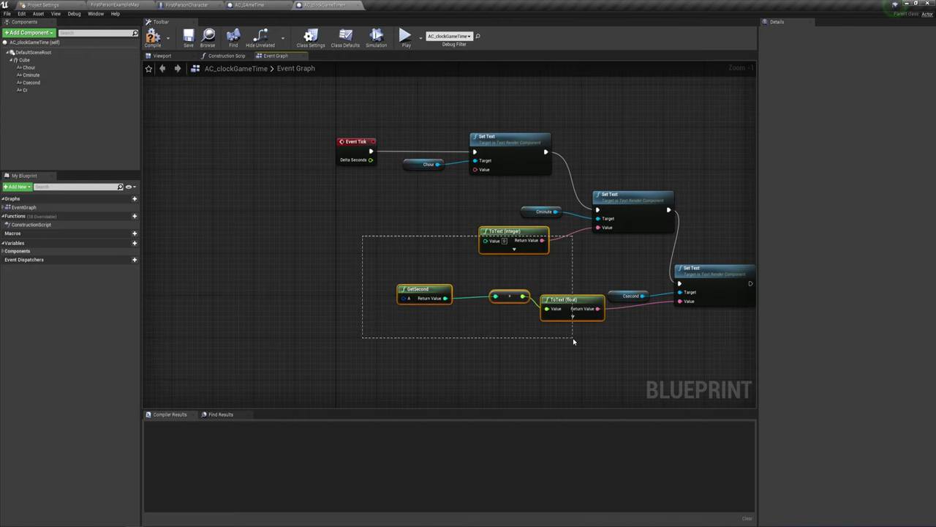
key(Delete)
Move the Event Tick node further left in the Event Graph.
scroll(567, 326, down, 2)
right_drag(498, 271, 450, 338)
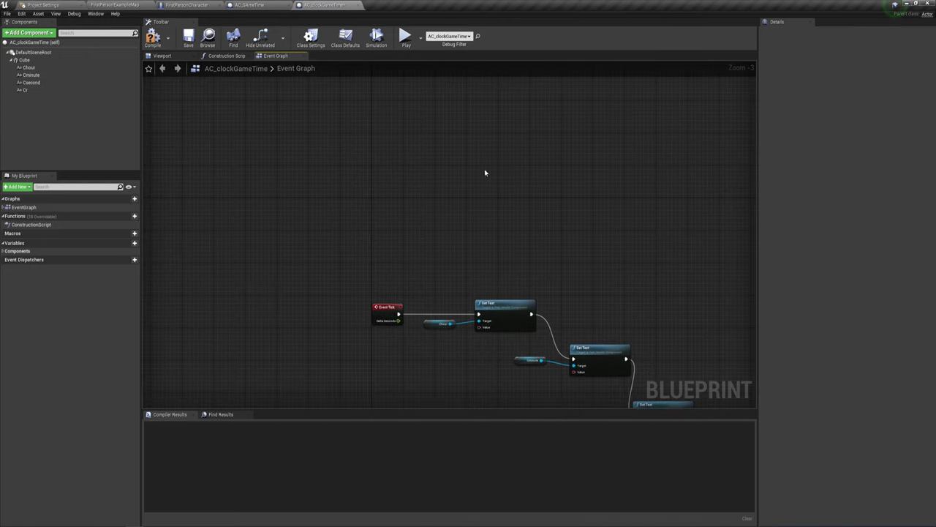
scroll(460, 229, down, 5)
scroll(460, 223, up, 4)
scroll(464, 237, down, 1)
right_drag(464, 237, 450, 110)
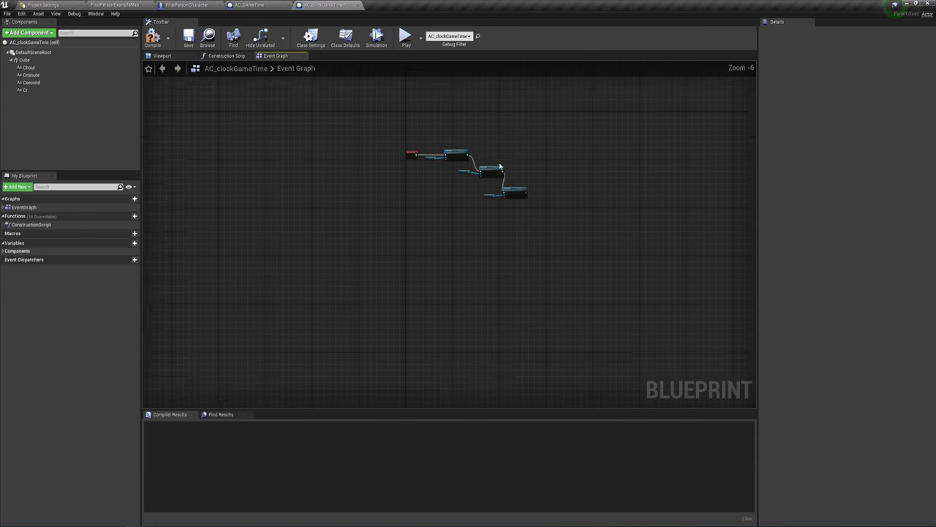
scroll(441, 178, up, 2)
mouse_move(441, 178)
right_down()
mouse_move(442, 235)
mouse_move(455, 229)
mouse_move(439, 192)
right_up()
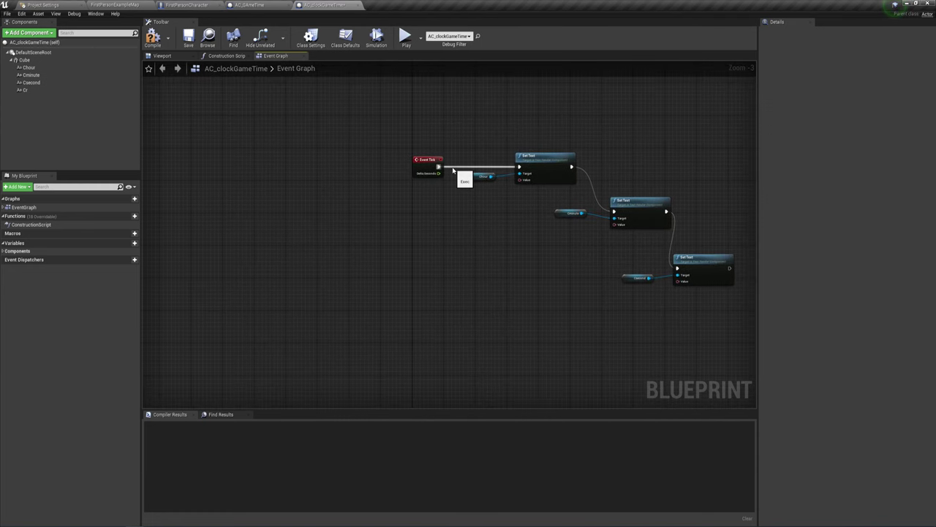
drag(428, 161, 282, 161)
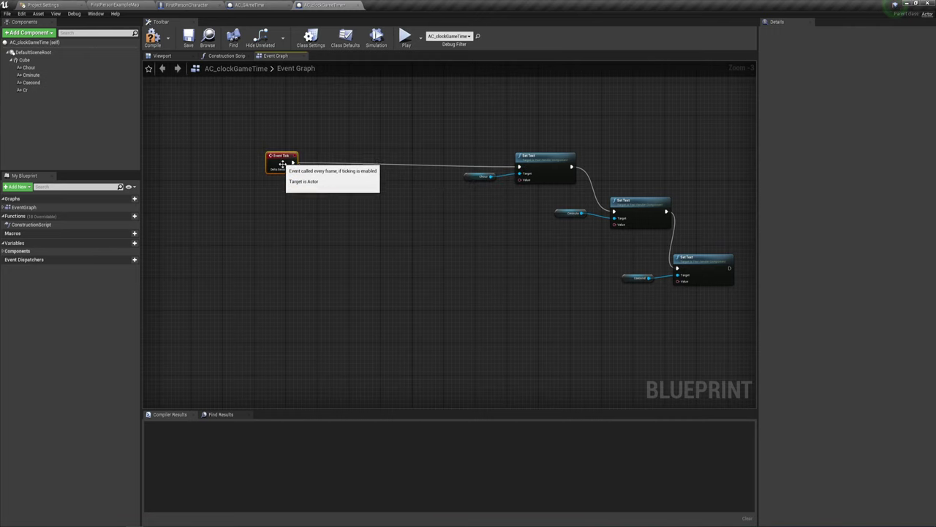
right_drag(455, 261, 464, 268)
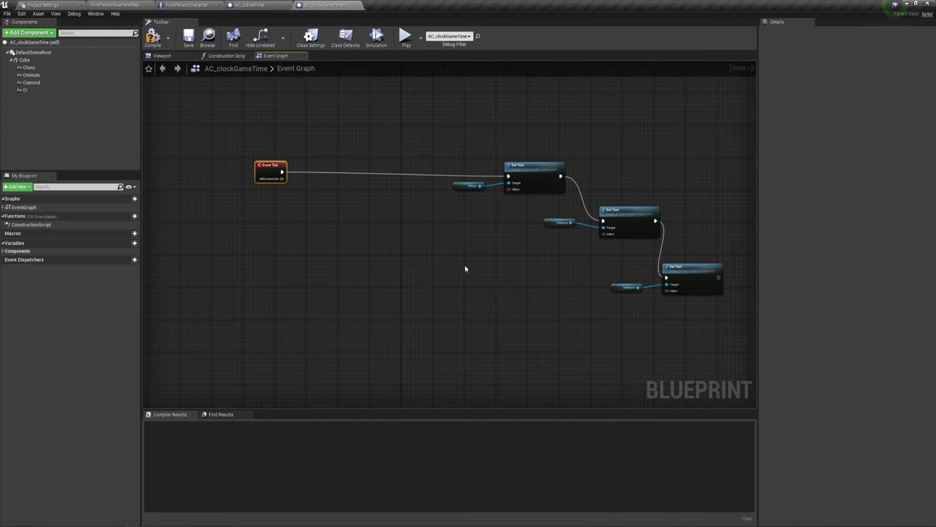
right_drag(350, 204, 366, 220)
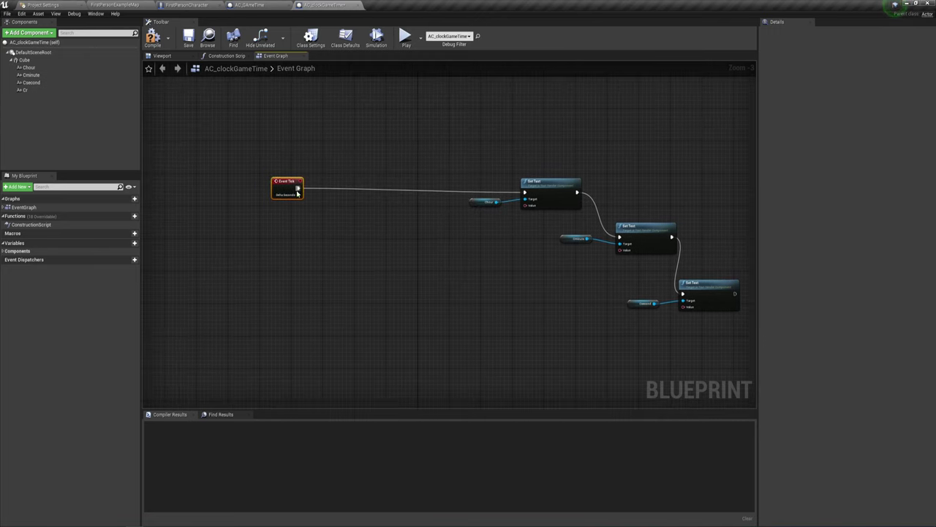
drag(298, 194, 253, 196)
mouse_move(394, 166)
right_down()
mouse_move(418, 285)
mouse_move(460, 327)
mouse_move(354, 294)
right_up()
Place the Event BeginPlay node just above Event Tick.
mouse_move(387, 126)
mouse_down()
mouse_move(293, 256)
mouse_move(254, 341)
mouse_up()
right_drag(298, 376, 345, 202)
drag(296, 176, 237, 263)
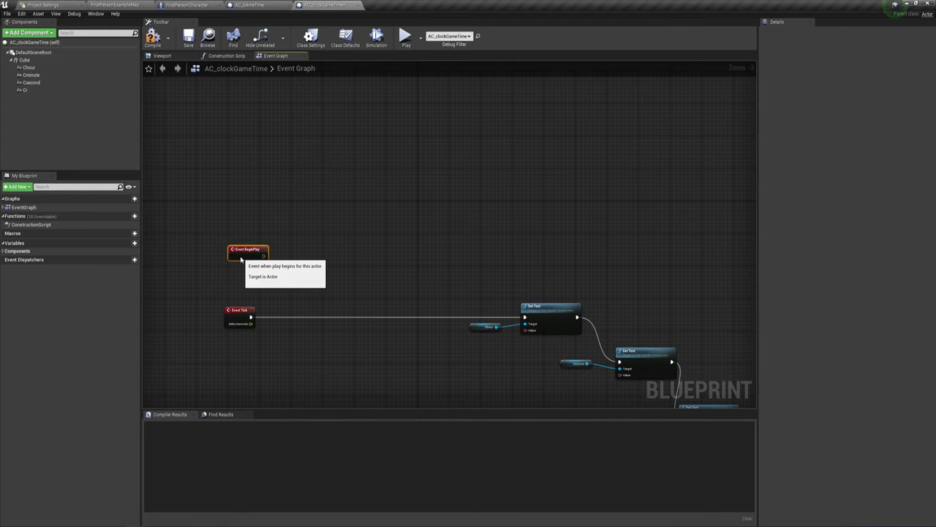
mouse_move(321, 261)
right_down()
mouse_move(369, 191)
mouse_move(349, 263)
right_up()
Add a Get All Actors Of Class node after Event BeginPlay.
scroll(369, 191, up, 3)
drag(235, 262, 241, 218)
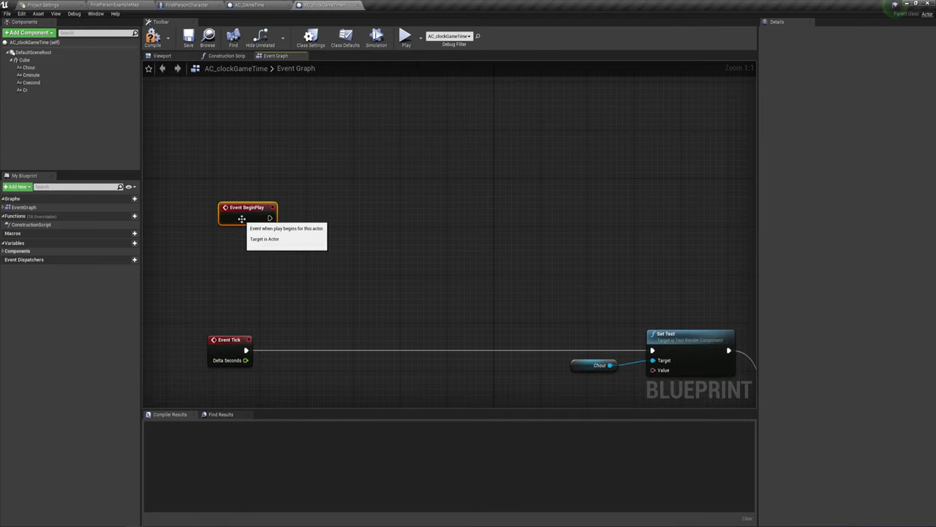
right_drag(317, 247, 346, 220)
drag(299, 191, 311, 195)
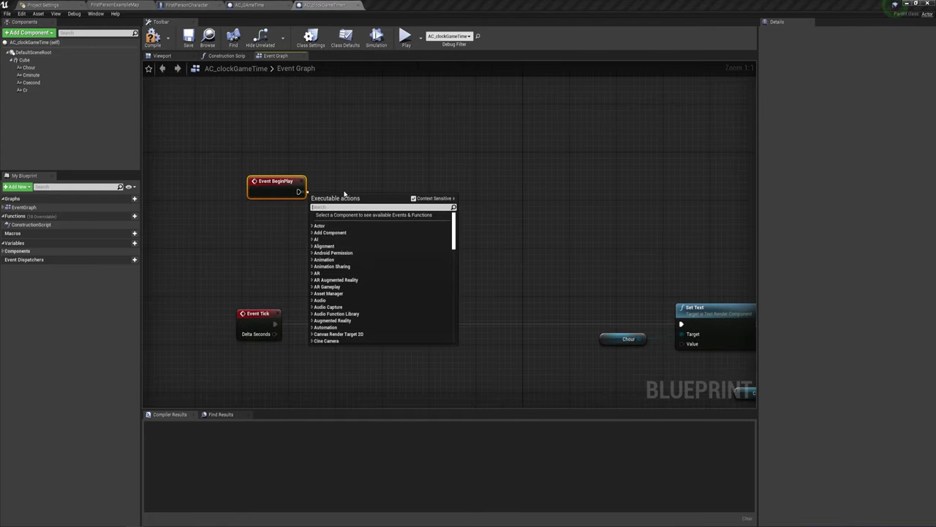
text(all)
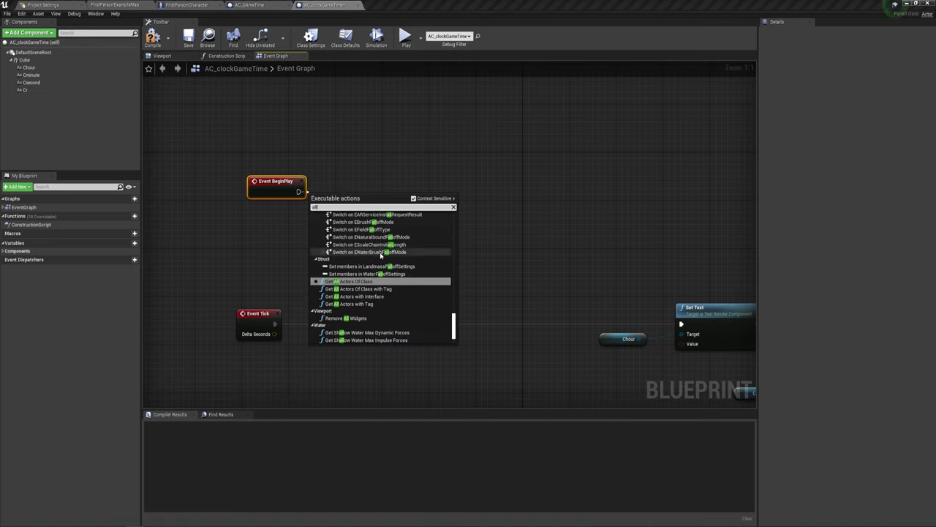
click(351, 281)
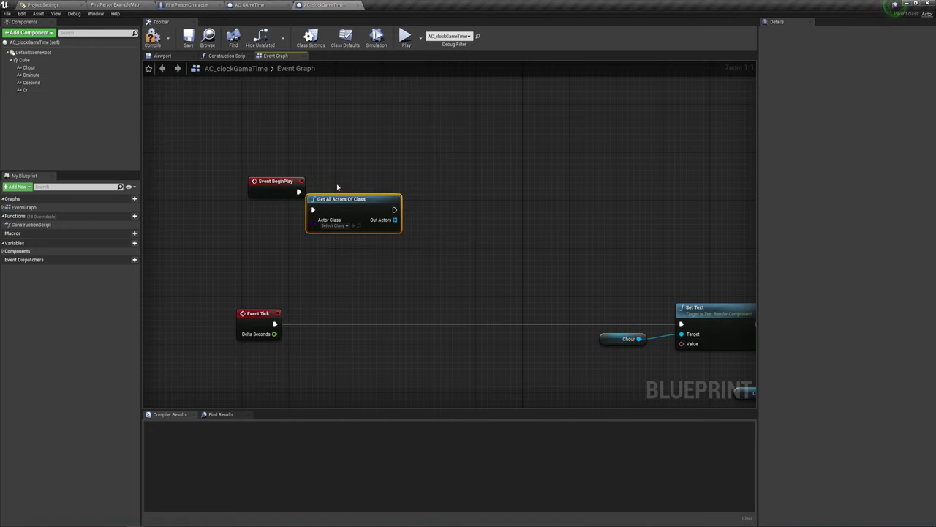
drag(330, 199, 342, 182)
Set the node's Actor Class to AC GAme Time.
click(357, 207)
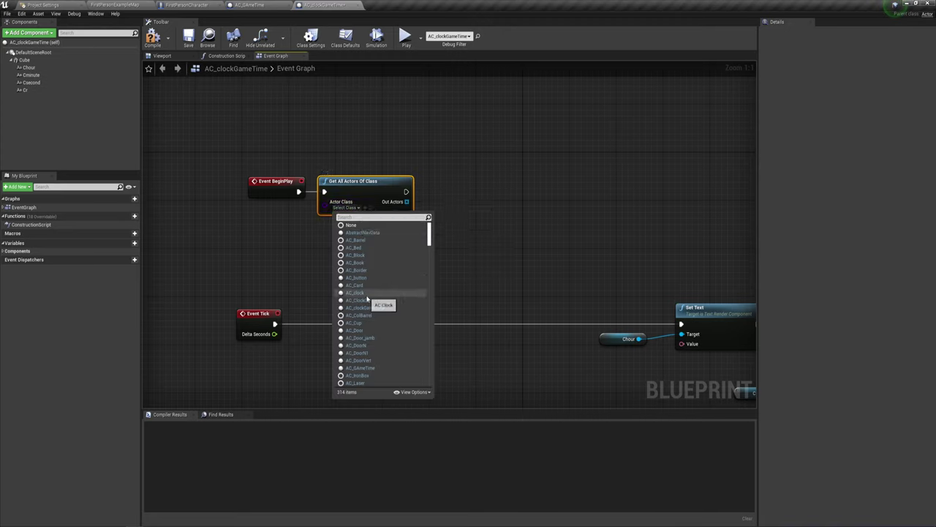
text(ga)
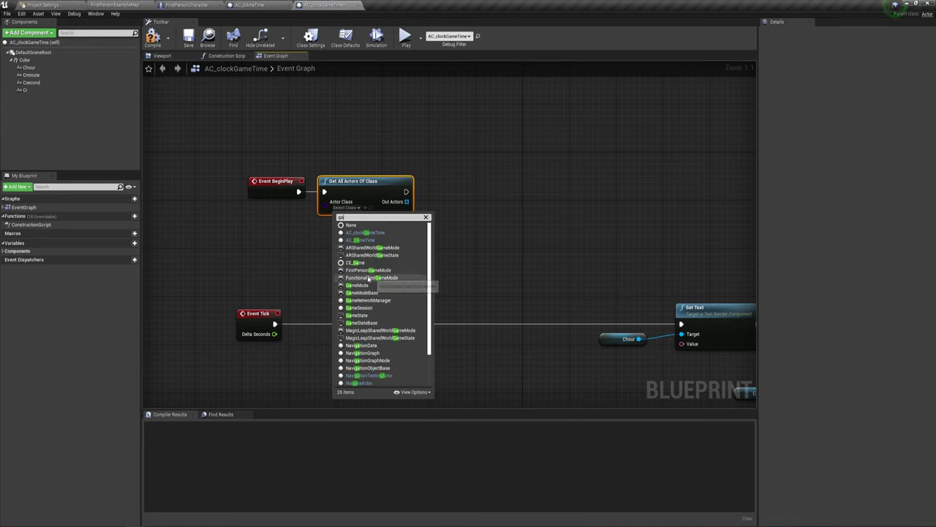
text(me)
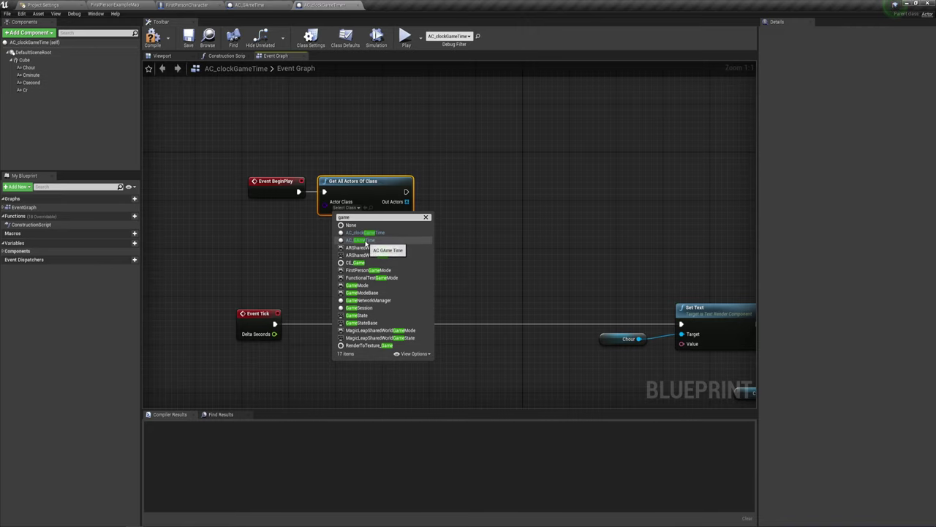
click(363, 242)
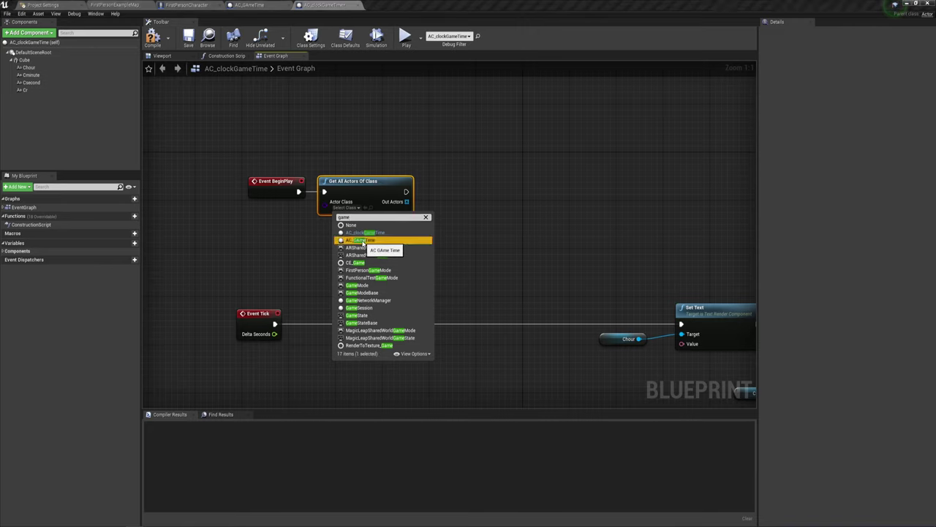
right_drag(414, 210, 353, 205)
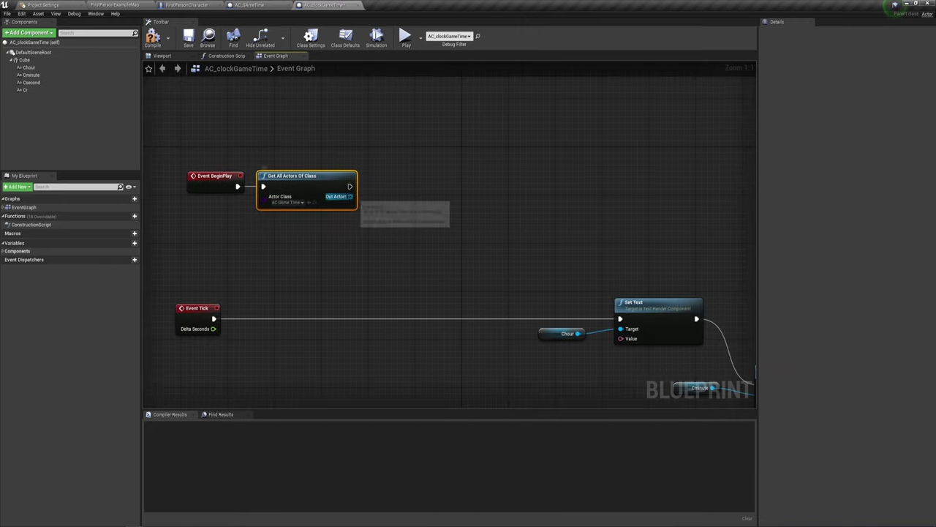
Take element 0 of Out Actors with GET, promote it to a variable, and wire the SET exec.
drag(351, 196, 370, 197)
text(get)
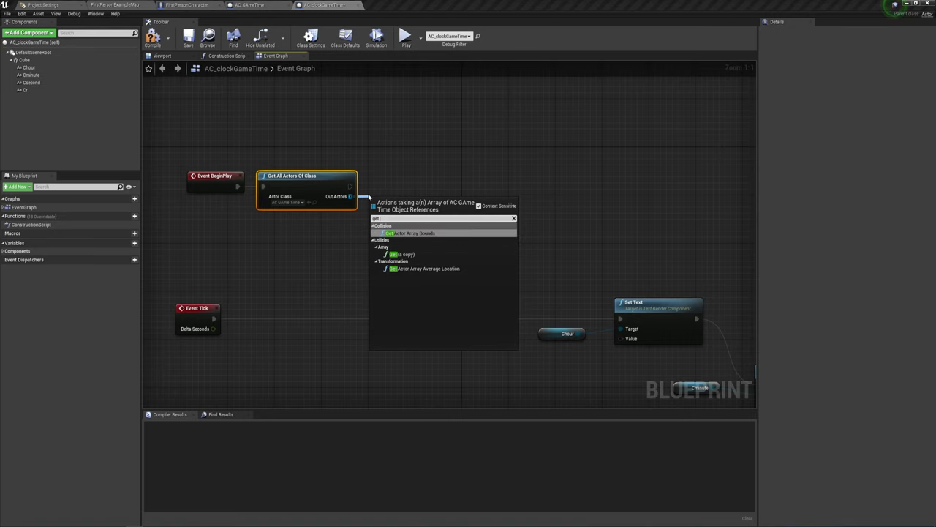
click(402, 254)
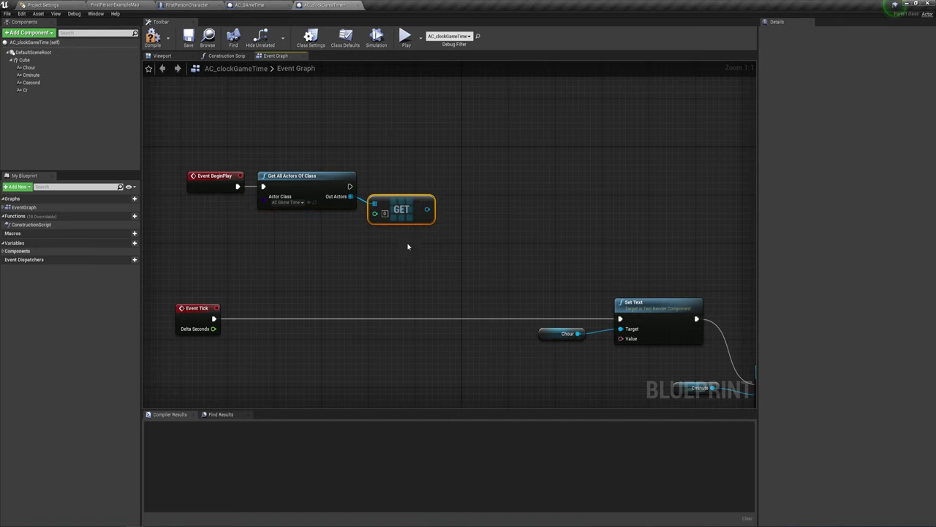
drag(427, 210, 461, 175)
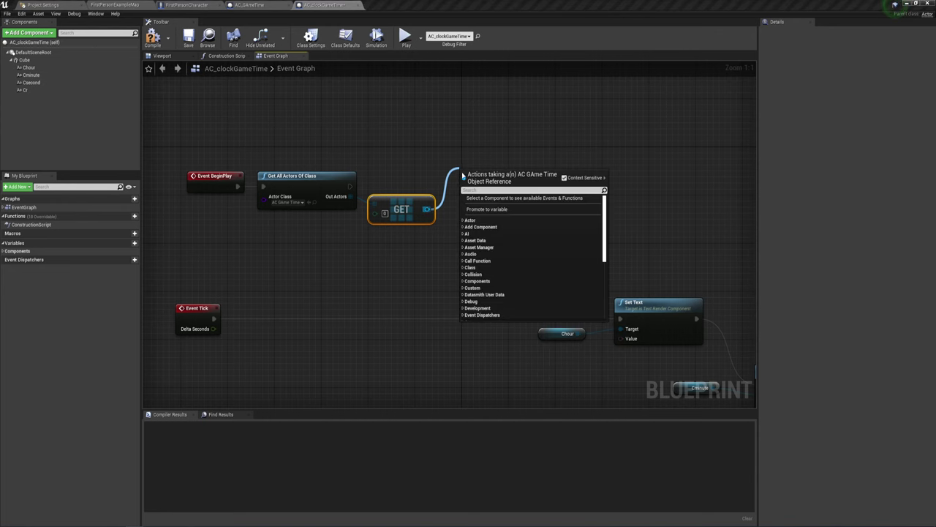
click(487, 210)
drag(524, 212, 463, 186)
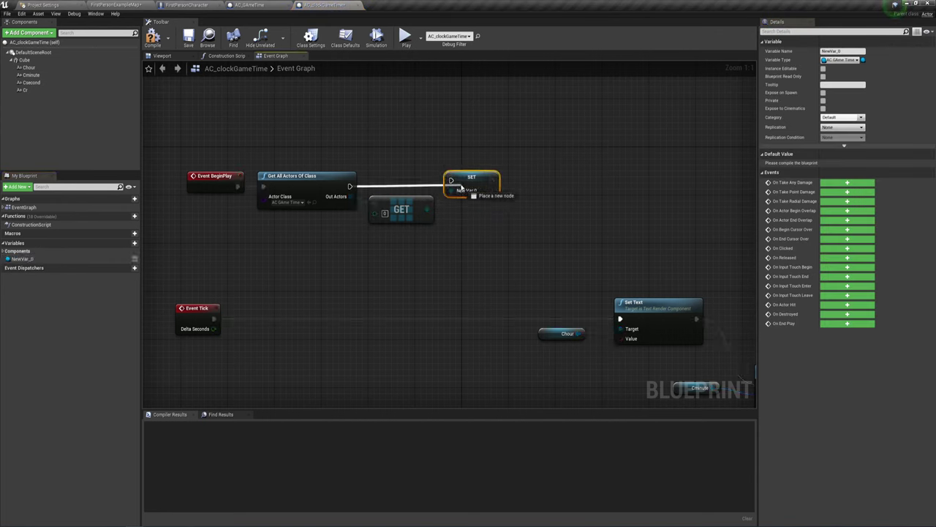
mouse_move(349, 187)
mouse_down()
mouse_move(452, 180)
mouse_move(472, 188)
mouse_move(491, 216)
mouse_up()
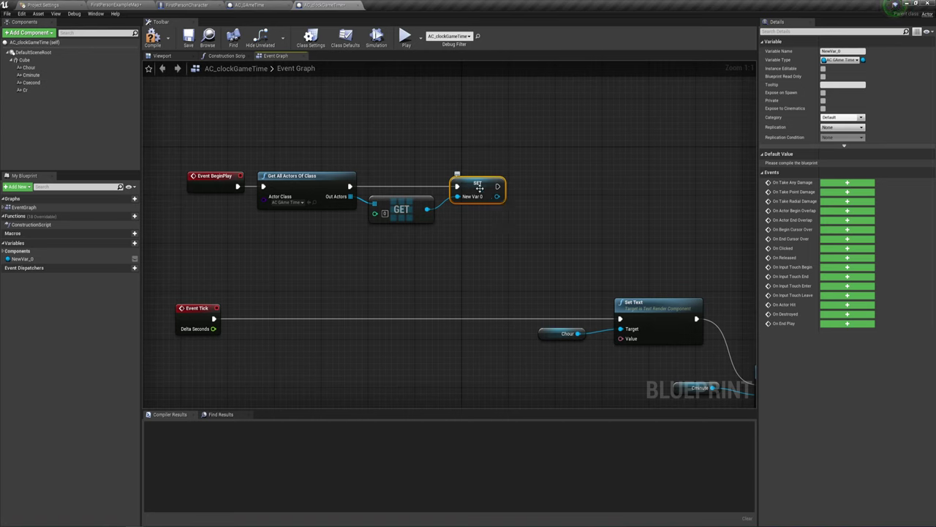
Rename the new variable NewVar_0 to AC_GAmeTime.
click(476, 184)
click(30, 259)
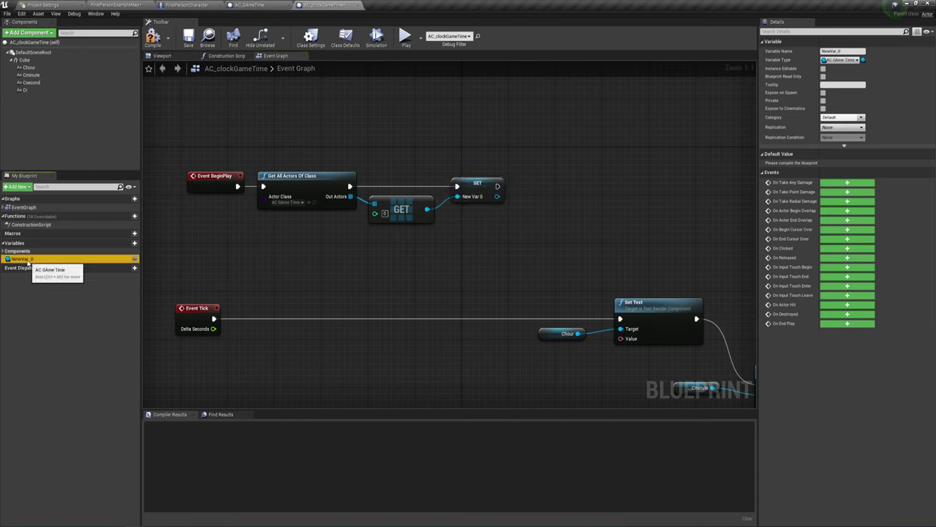
click(33, 262)
text(AC_GAmeTime)
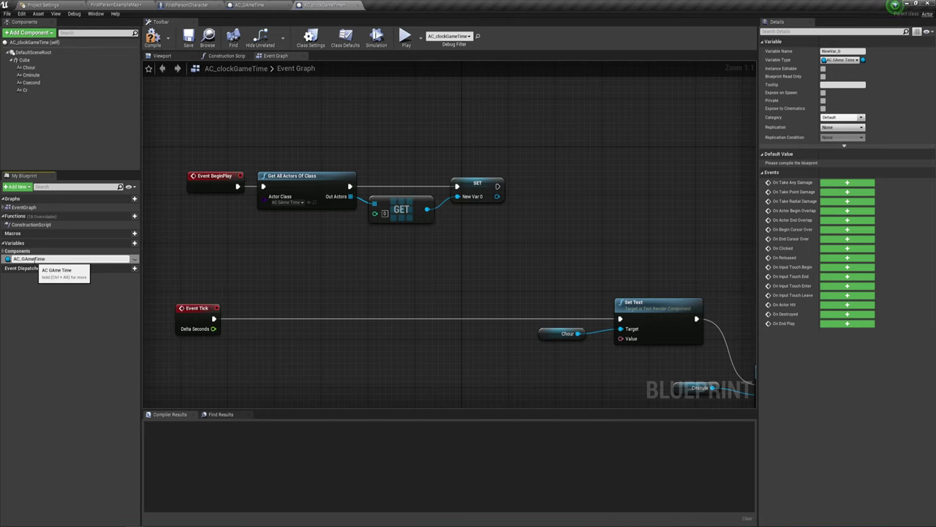
key(Return)
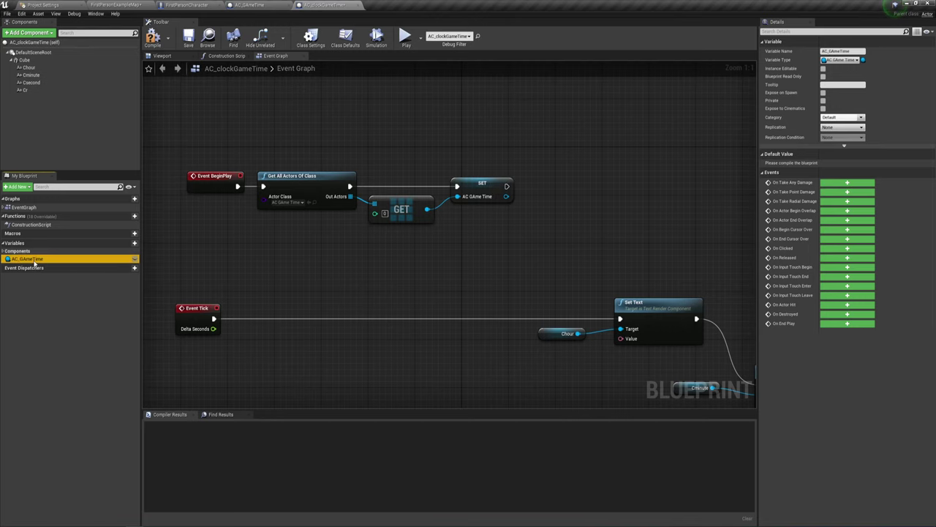
right_drag(485, 240, 498, 211)
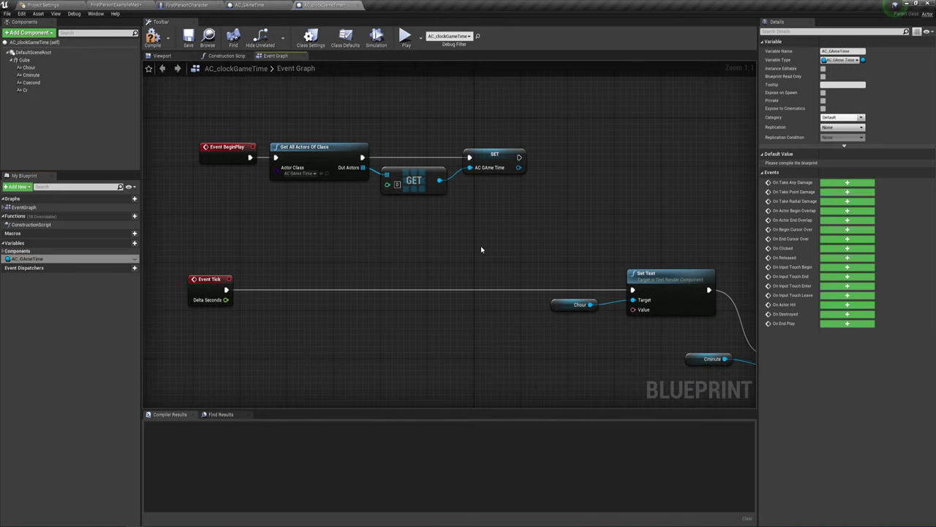
right_drag(482, 250, 428, 205)
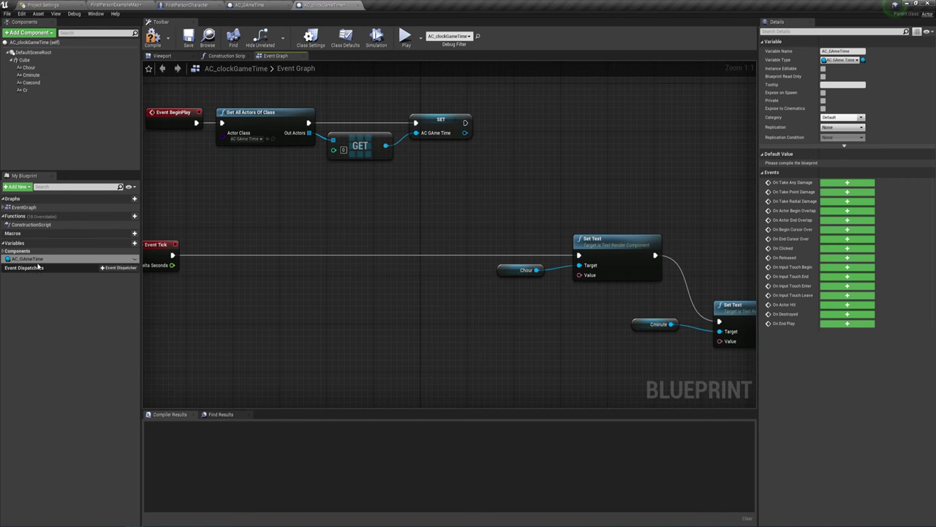
Add an AC_GAmeTime getter and insert an Is Valid node after Event Tick.
drag(30, 259, 297, 322)
mouse_move(356, 337)
right_down()
mouse_move(472, 326)
mouse_move(407, 283)
right_up()
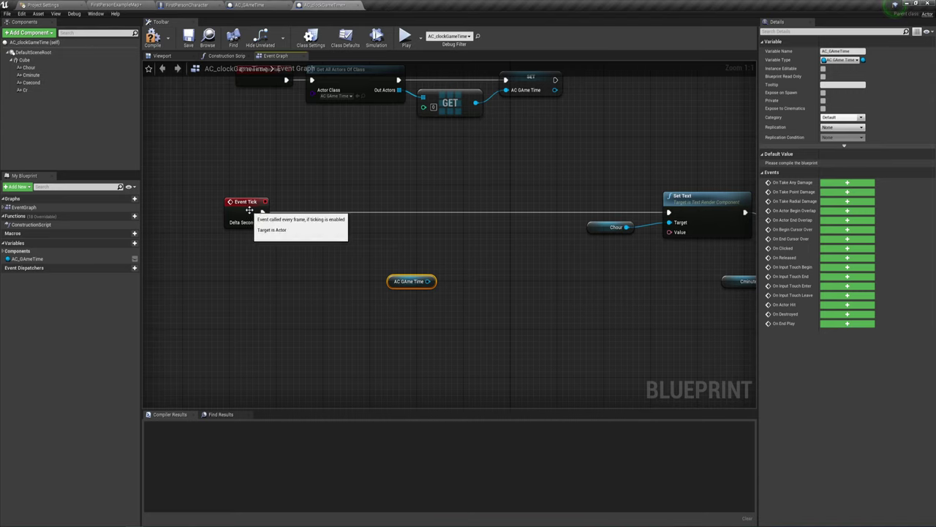
drag(261, 213, 326, 212)
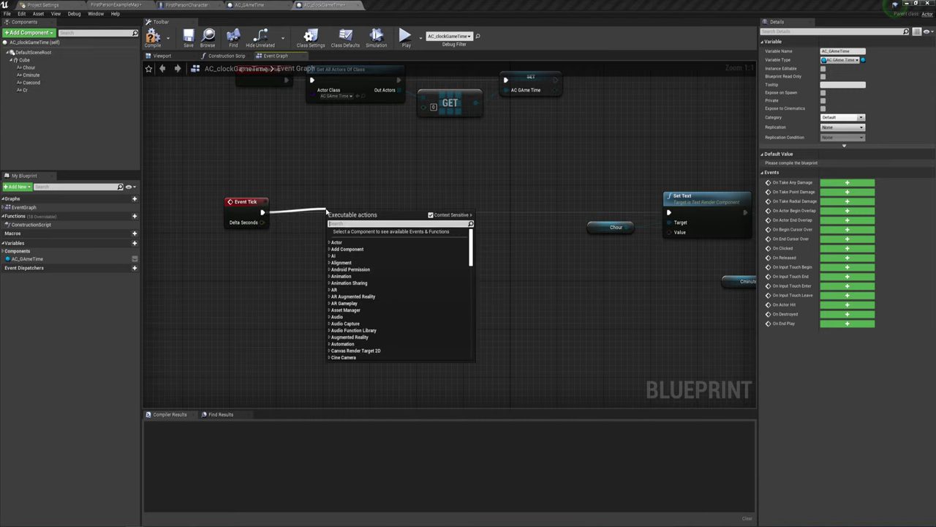
text(is)
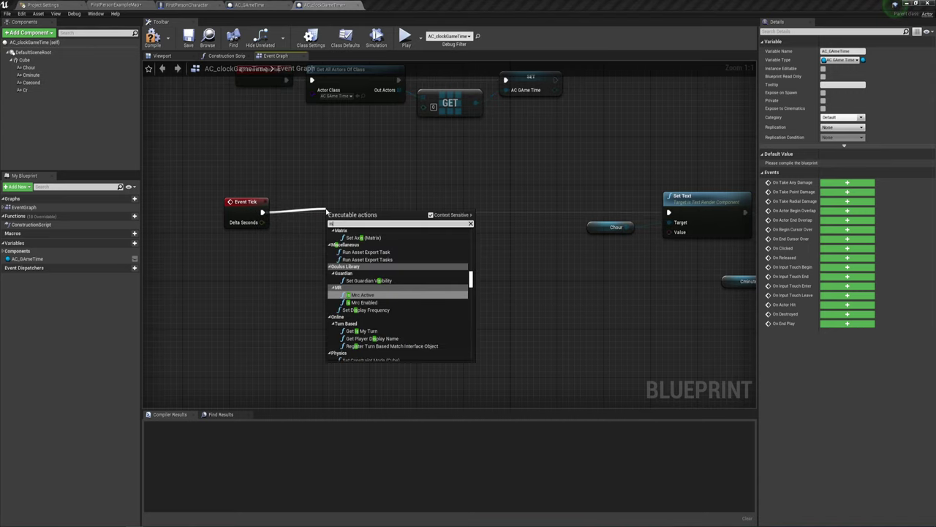
text(va)
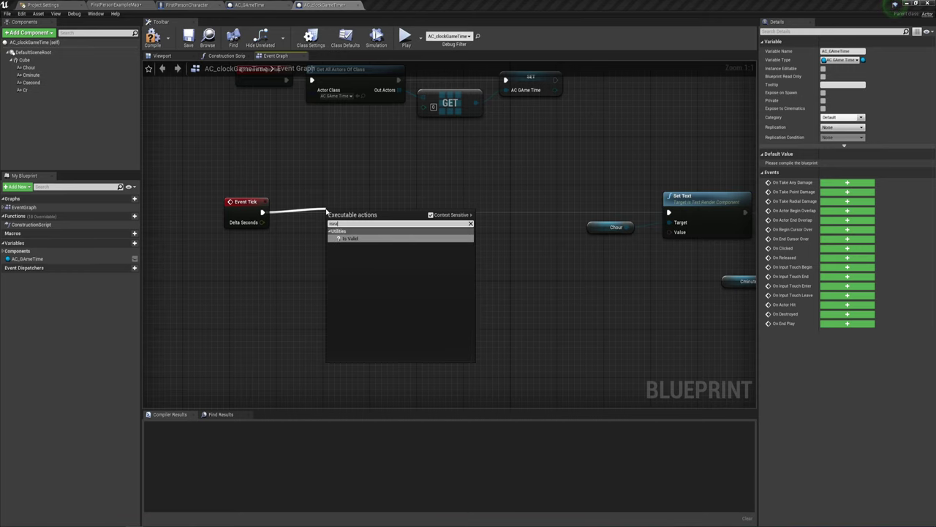
click(347, 240)
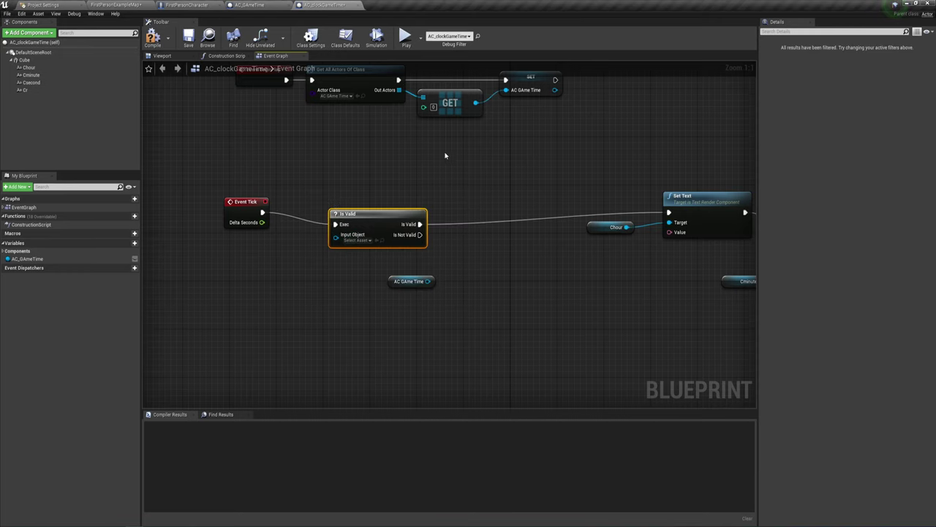
Connect the AC GAme Time variable to Is Valid's Input Object and tidy the nodes.
drag(295, 171, 505, 109)
drag(337, 112, 424, 111)
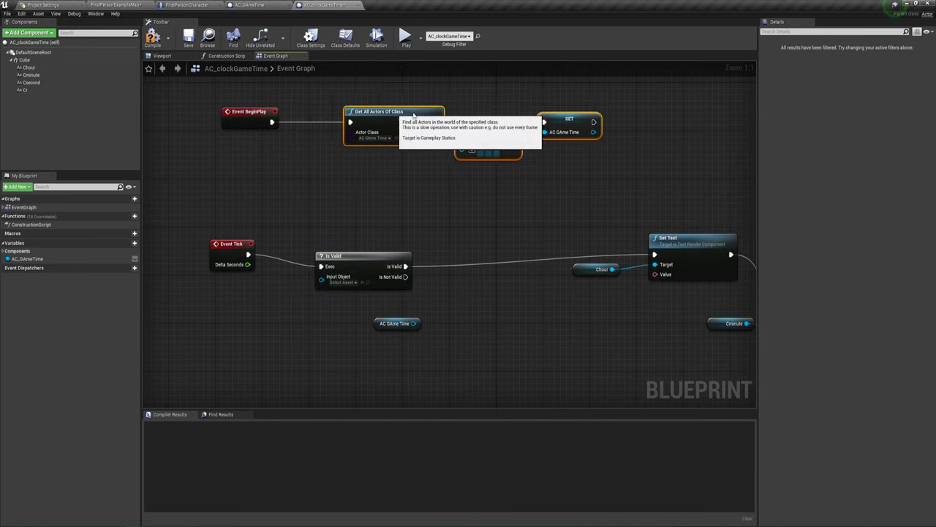
click(304, 132)
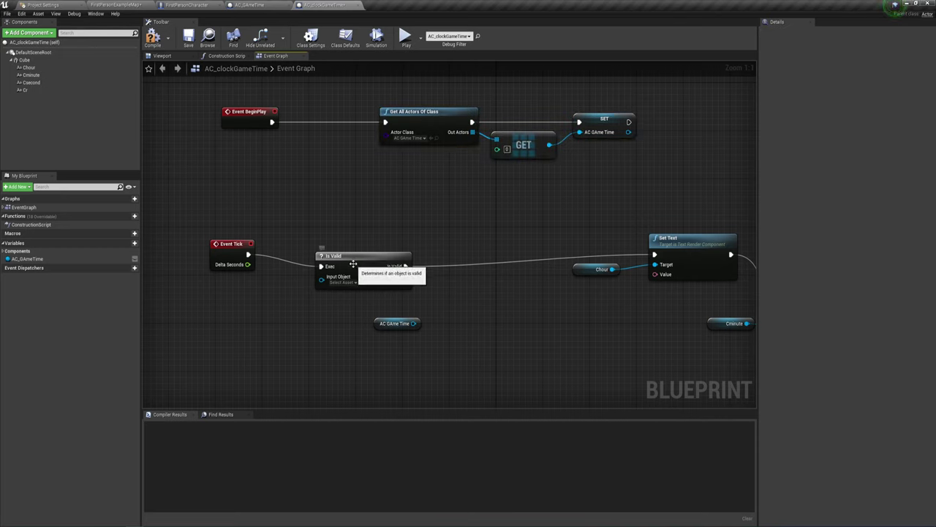
mouse_move(353, 255)
mouse_down()
mouse_move(348, 243)
mouse_move(330, 256)
mouse_up()
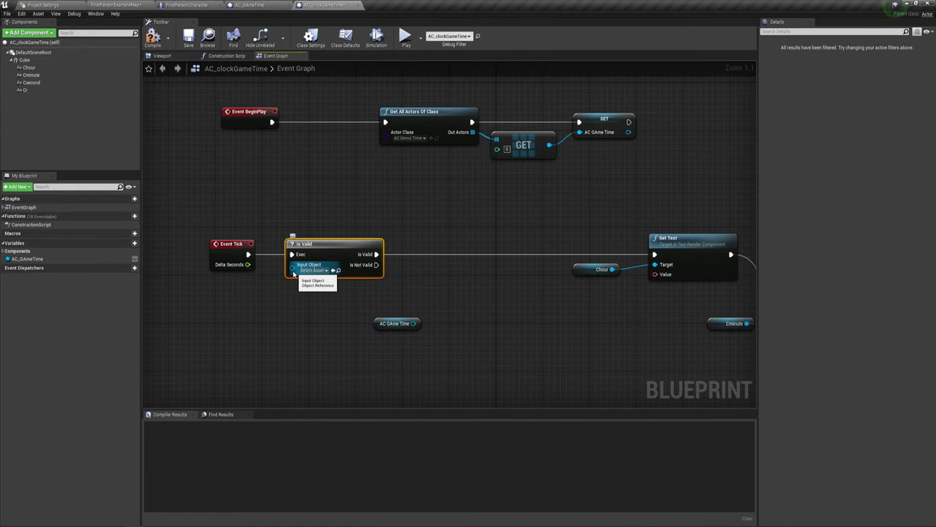
mouse_move(398, 319)
mouse_down()
mouse_move(265, 289)
mouse_move(293, 265)
mouse_up()
right_drag(331, 304, 284, 293)
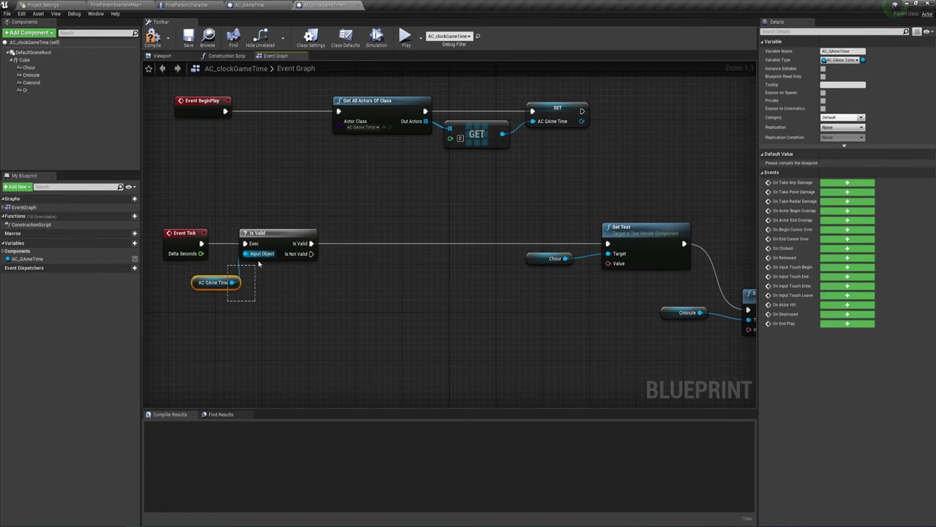
mouse_move(258, 264)
mouse_down()
mouse_move(265, 252)
mouse_move(316, 252)
mouse_up()
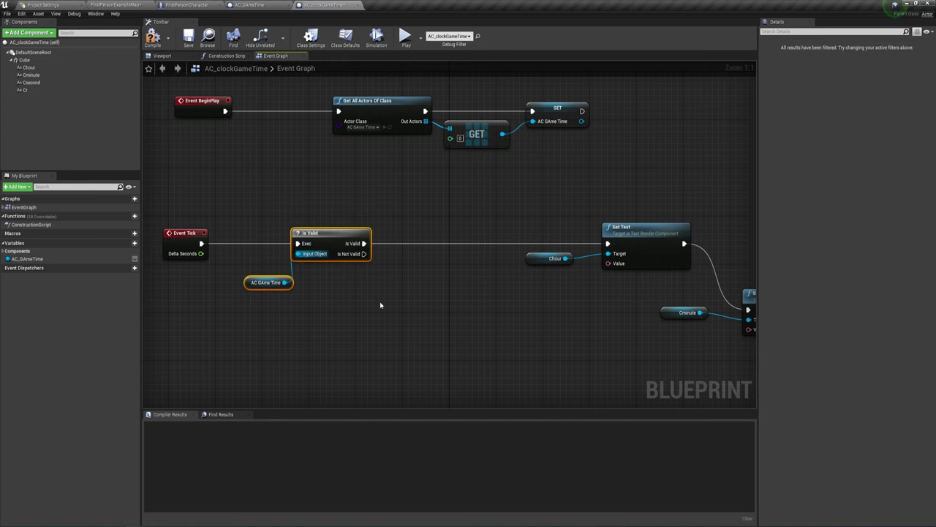
right_drag(380, 305, 346, 268)
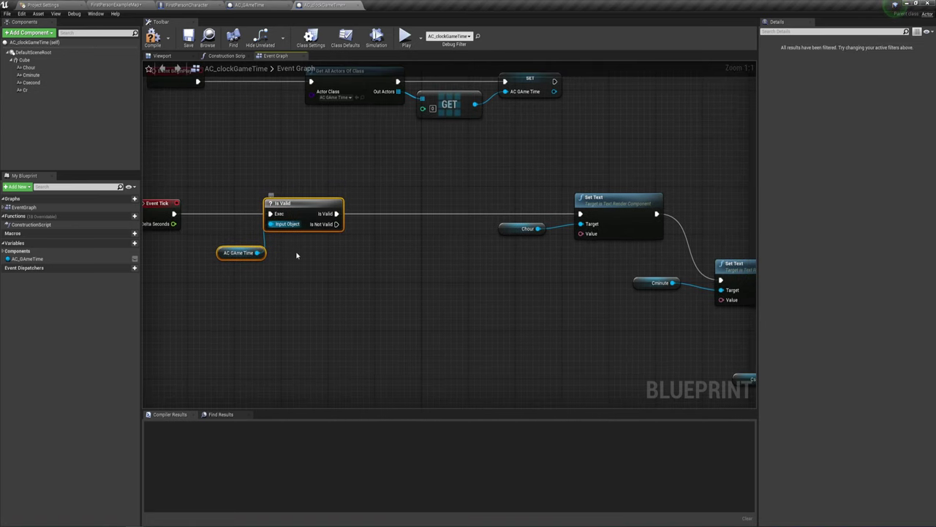
Read Time from AC GAme Time with Get Time and split it via a Break Timespan node.
drag(258, 252, 370, 256)
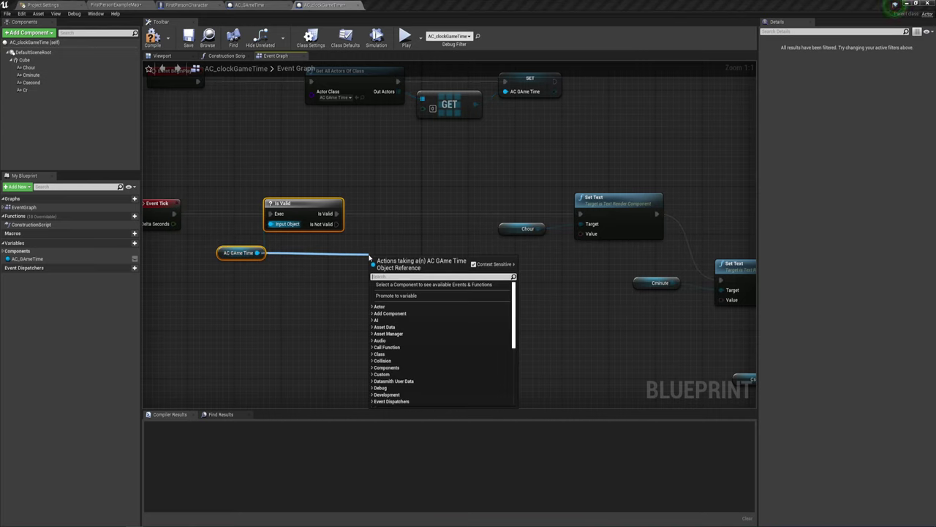
text(tim)
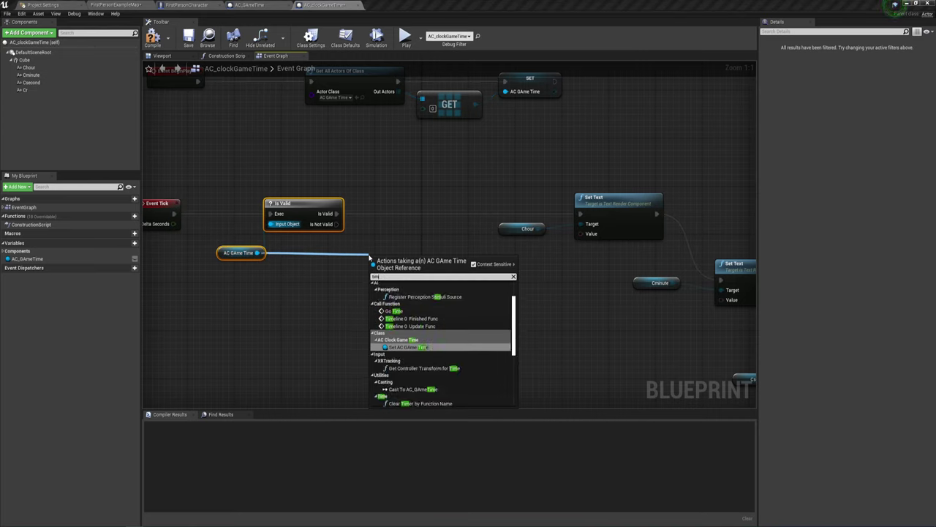
scroll(417, 313, down, 3)
scroll(416, 314, down, 2)
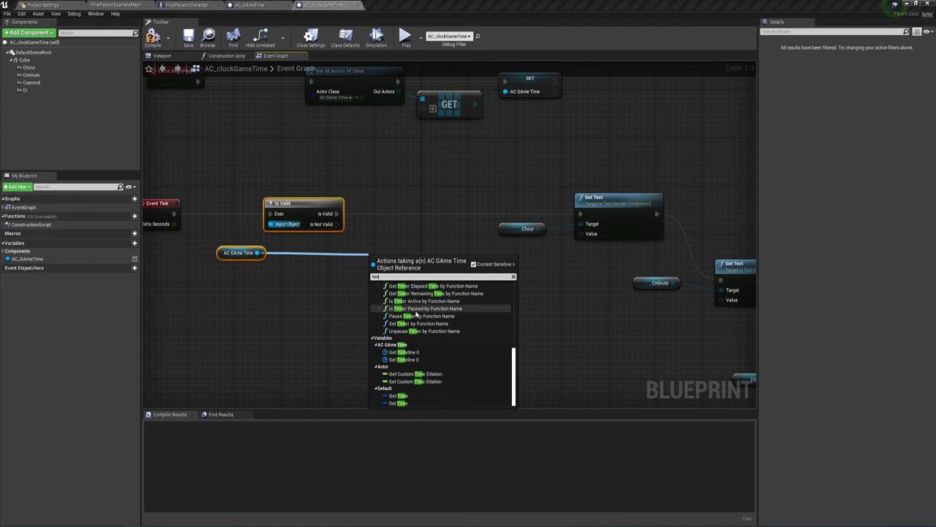
click(406, 397)
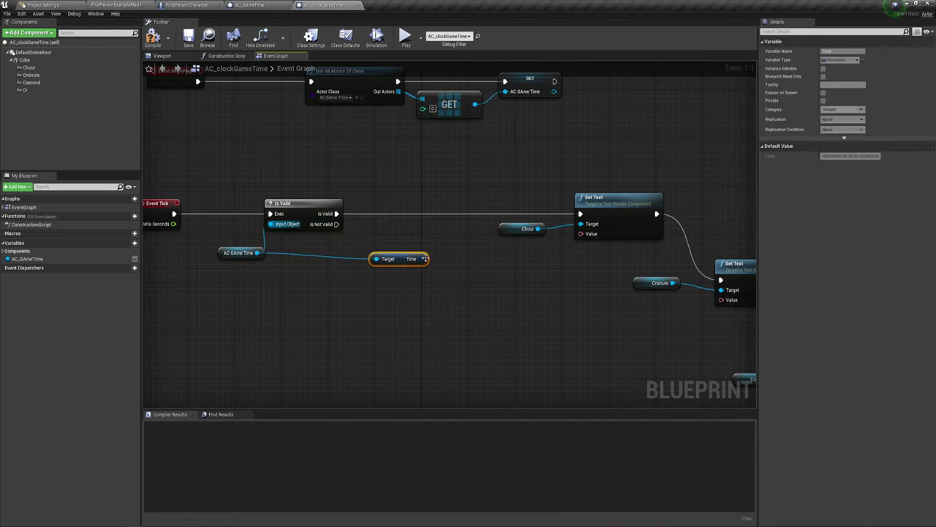
drag(424, 258, 458, 292)
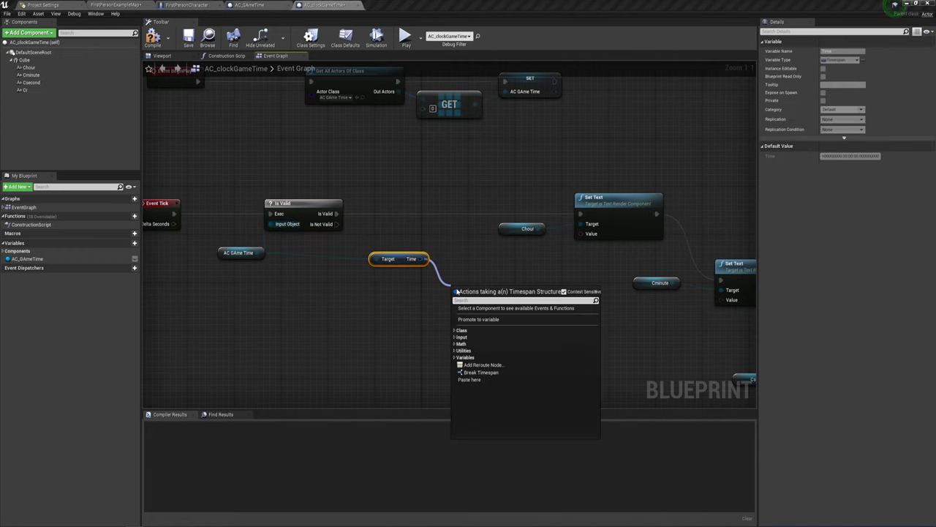
click(480, 371)
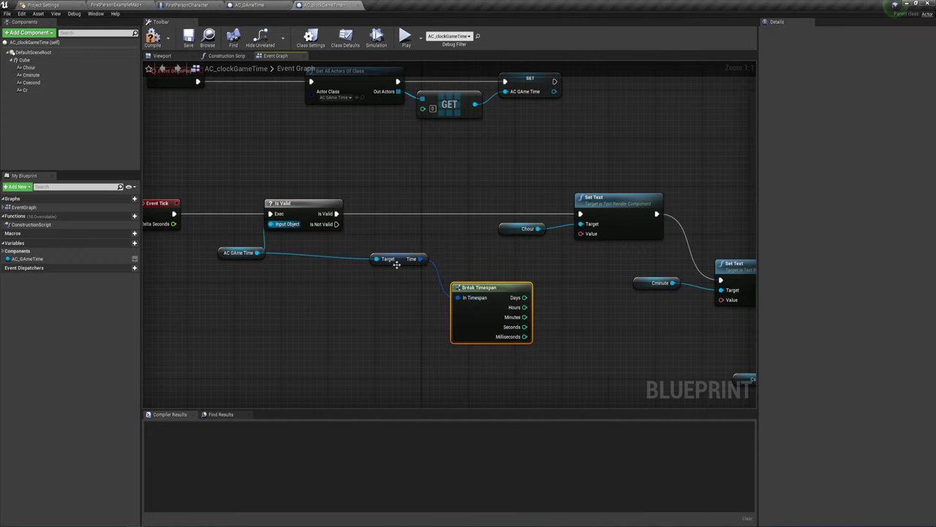
mouse_move(396, 264)
mouse_down()
mouse_move(375, 258)
mouse_move(406, 267)
mouse_up()
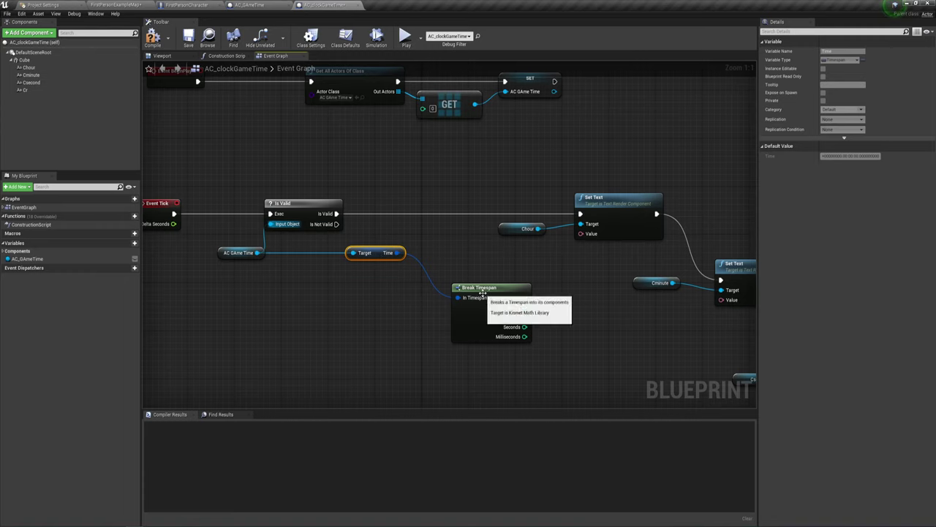
drag(481, 293, 446, 262)
right_drag(587, 303, 510, 302)
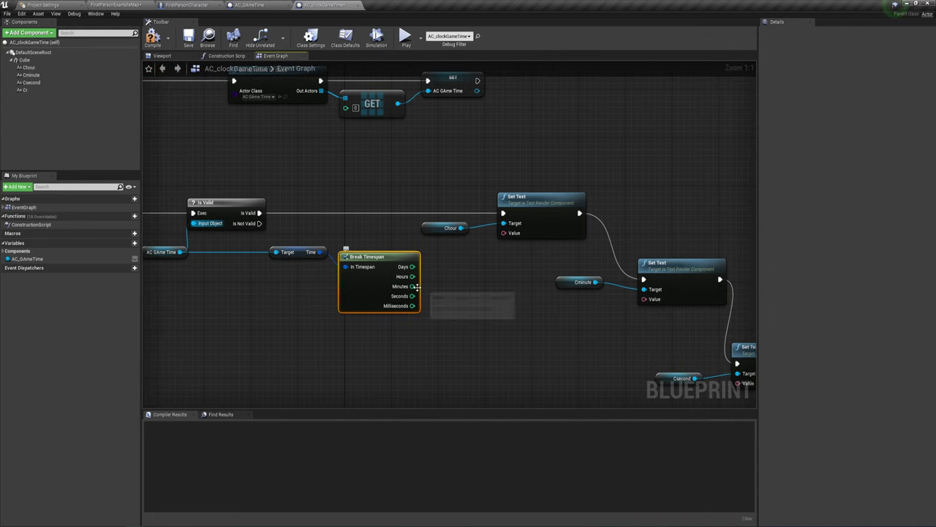
Feed Hours through a ToText node with 2 minimum integral digits into Chour's Set Text.
mouse_move(413, 276)
mouse_down()
mouse_move(503, 234)
mouse_move(470, 249)
mouse_up()
click(475, 265)
click(449, 294)
text(2)
key(Return)
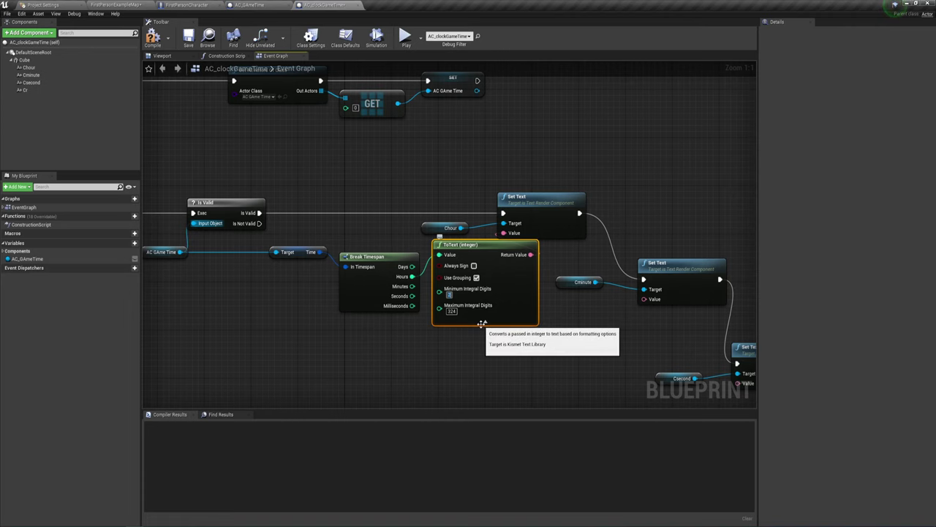
click(482, 322)
Feed Minutes through a 2-digit ToText node into the Cminute Set Text value.
right_drag(482, 322, 370, 253)
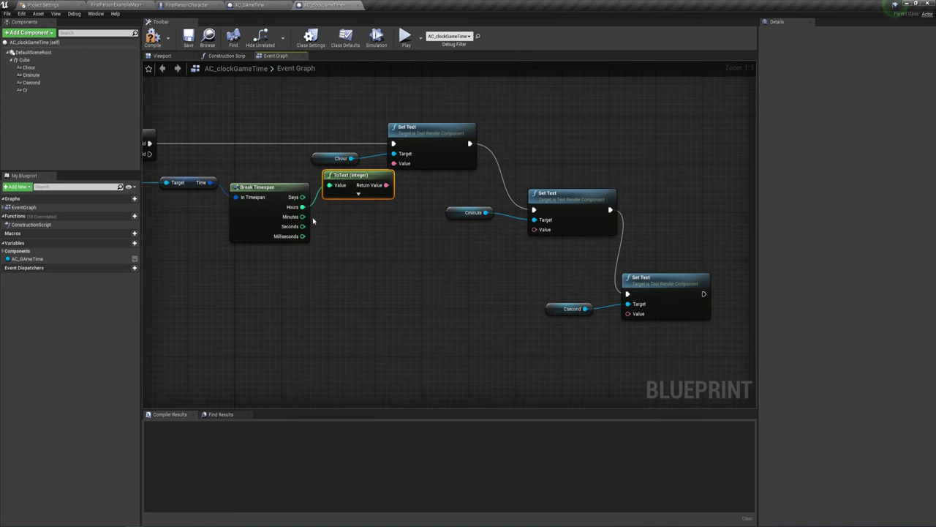
drag(302, 217, 535, 228)
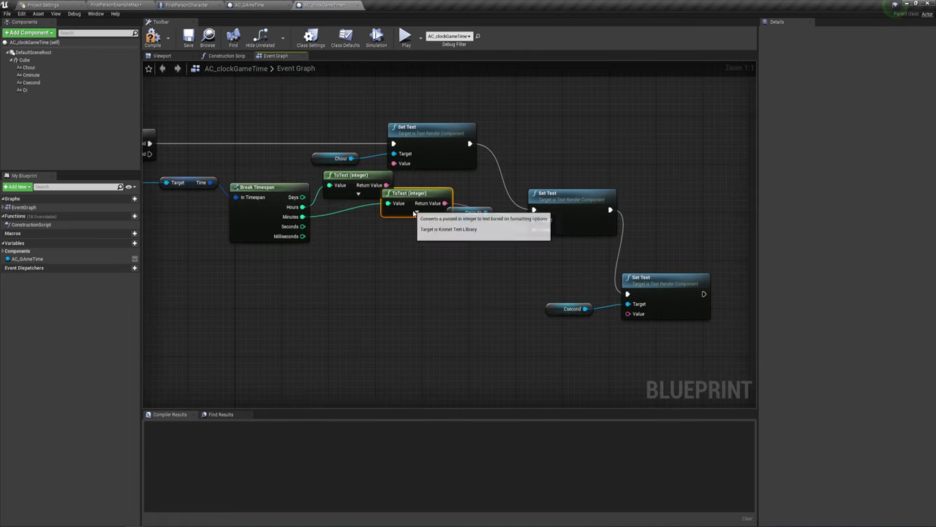
click(422, 212)
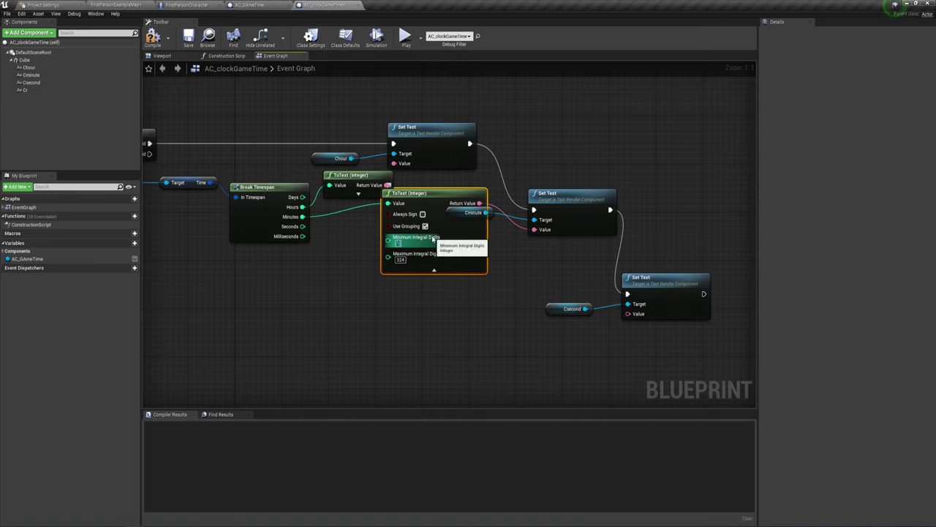
text(2)
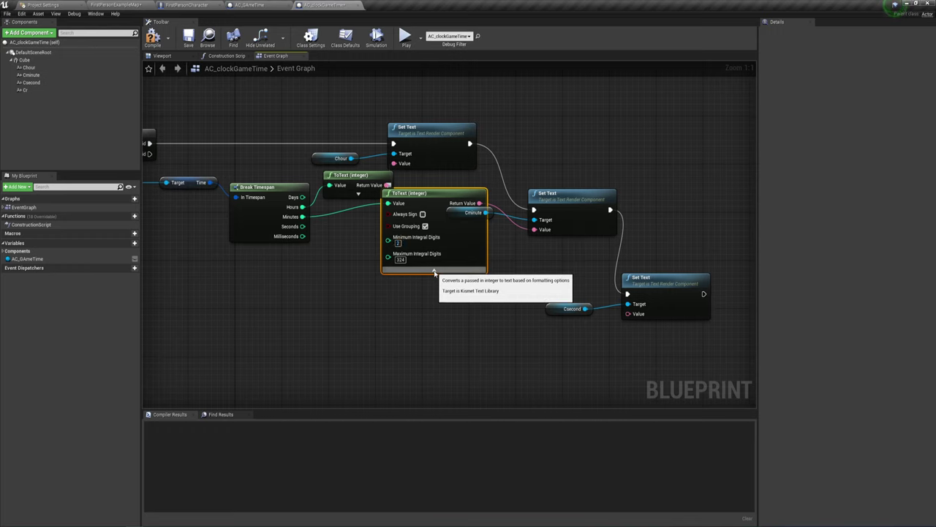
click(434, 269)
drag(399, 215, 388, 233)
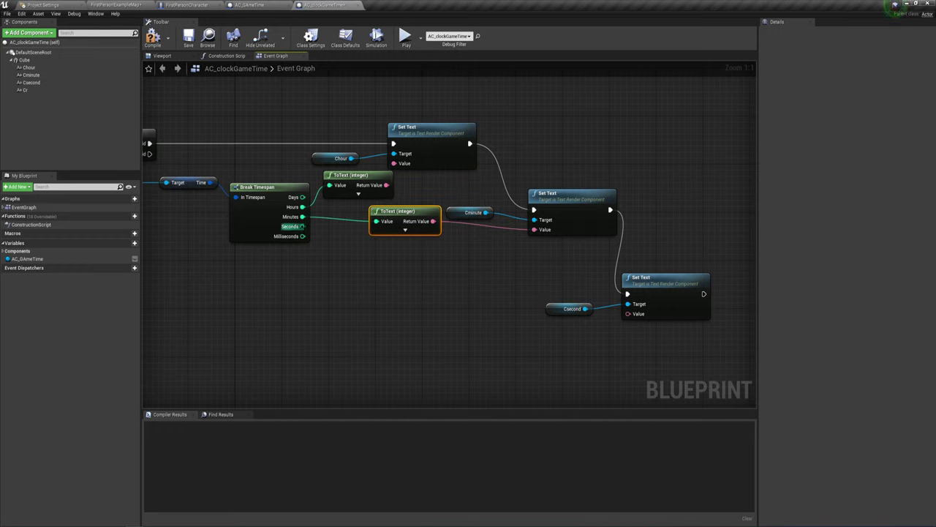
Feed Seconds through a ToText node into Csecond's Set Text, then compile the blueprint.
mouse_move(302, 226)
mouse_down()
mouse_move(622, 320)
mouse_move(628, 314)
mouse_up()
drag(457, 235, 433, 254)
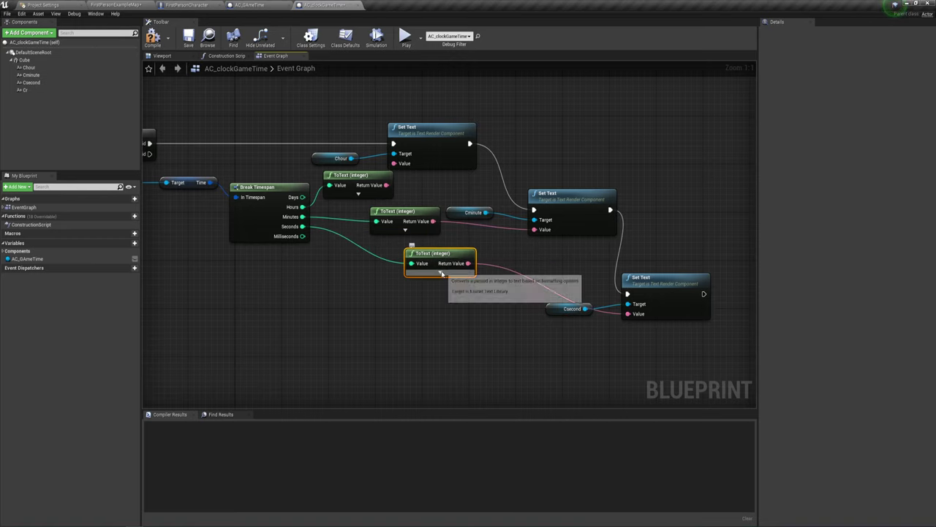
click(439, 271)
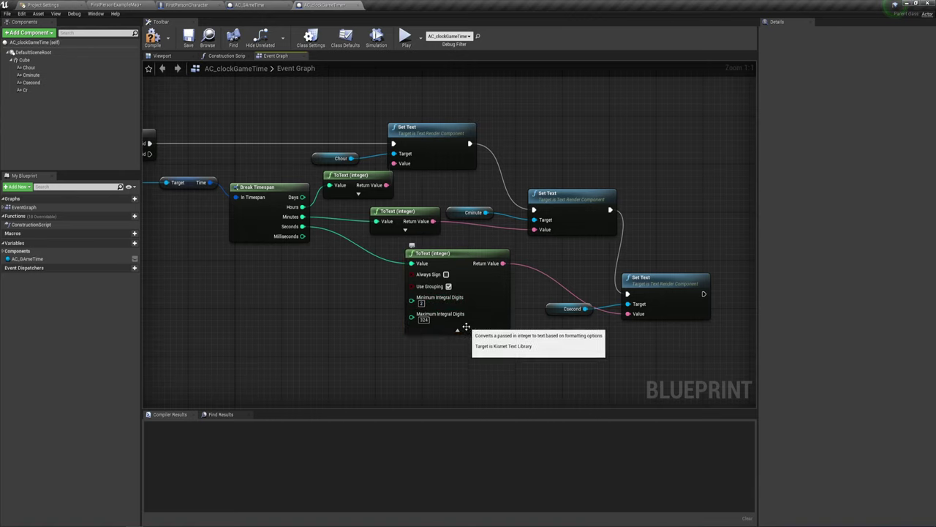
click(458, 331)
click(152, 35)
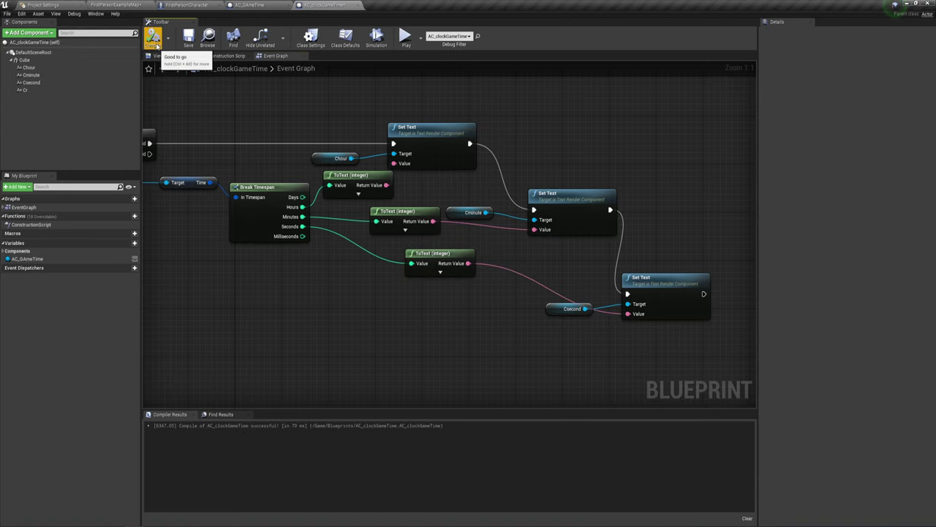
Play FirstPersonExampleMap and walk up to the wall clock to watch it tick.
click(186, 5)
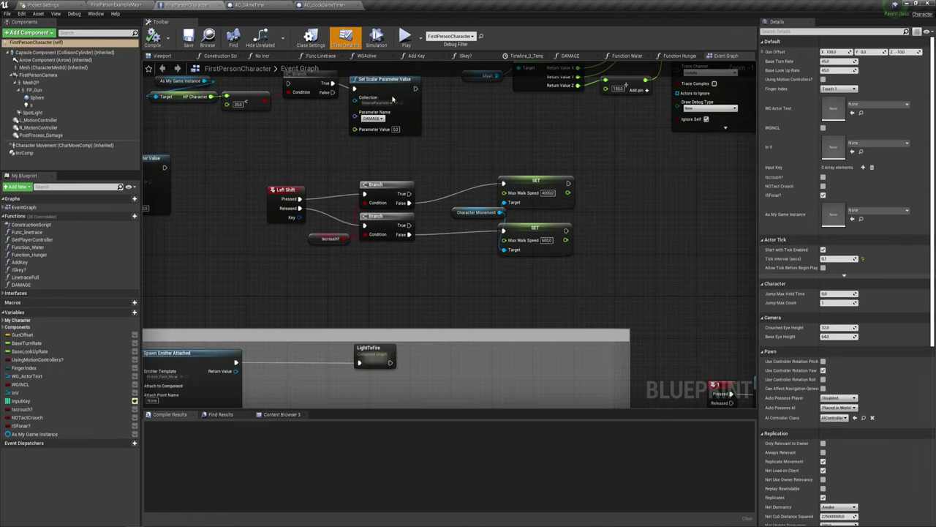
click(326, 5)
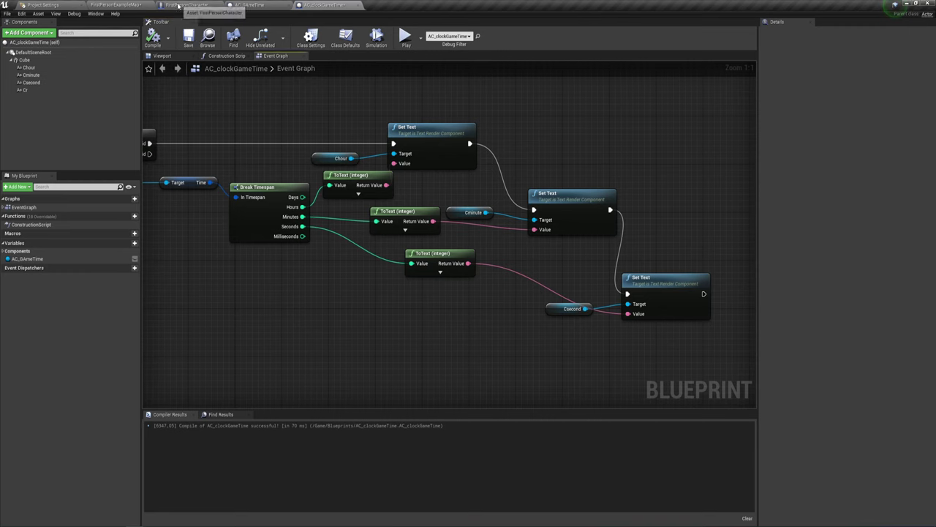
click(116, 5)
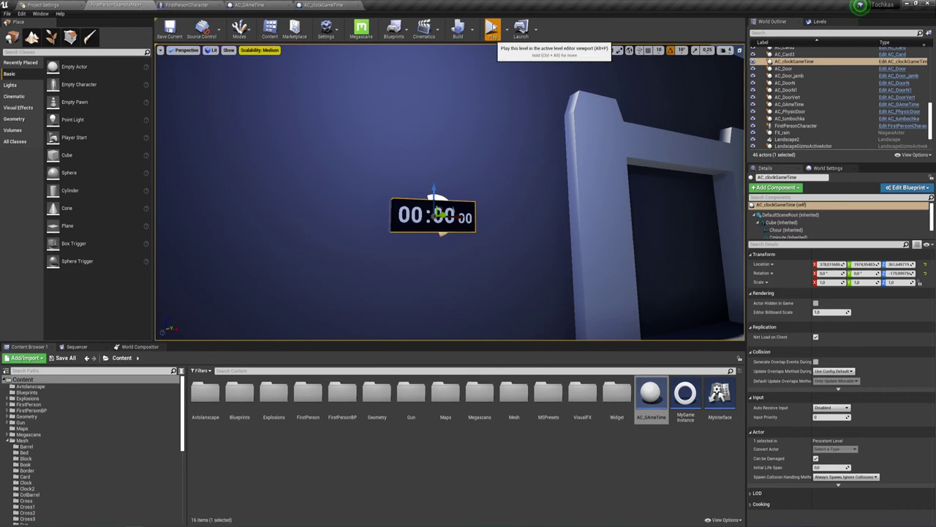
click(492, 31)
key(w)
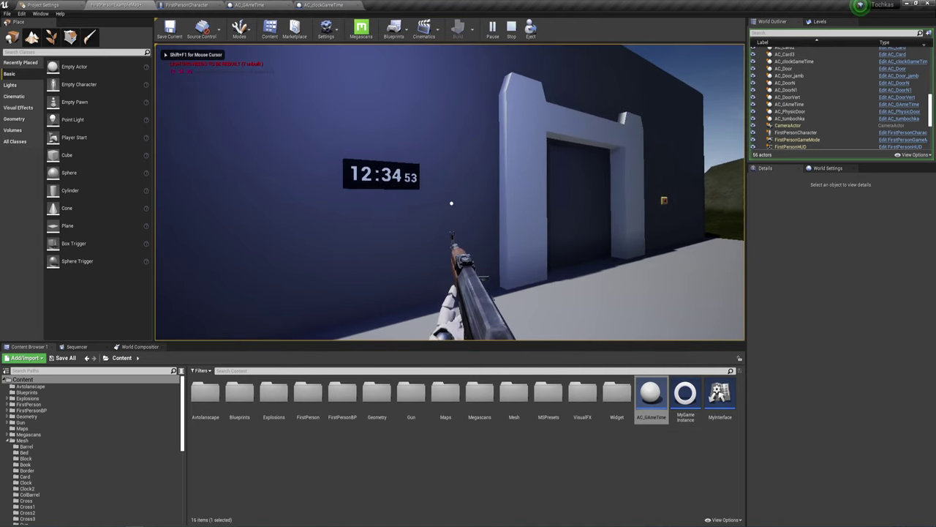
key(s)
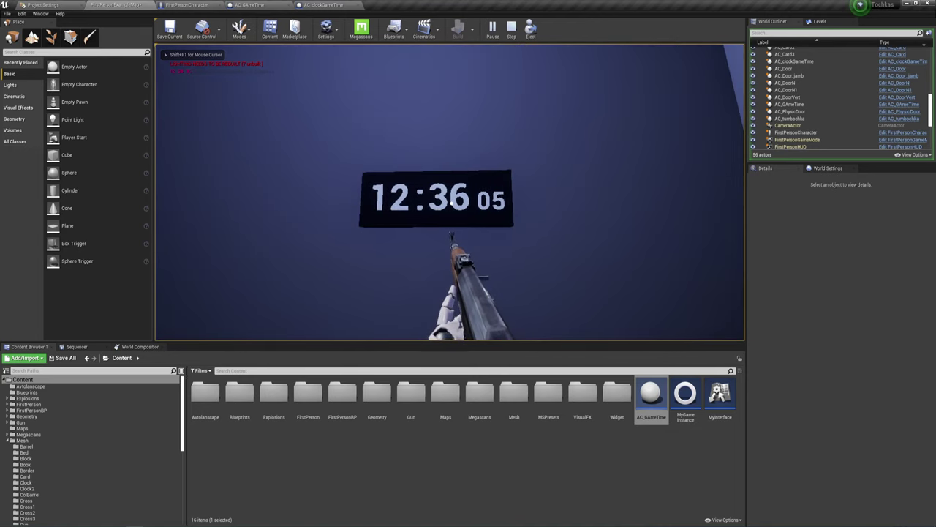